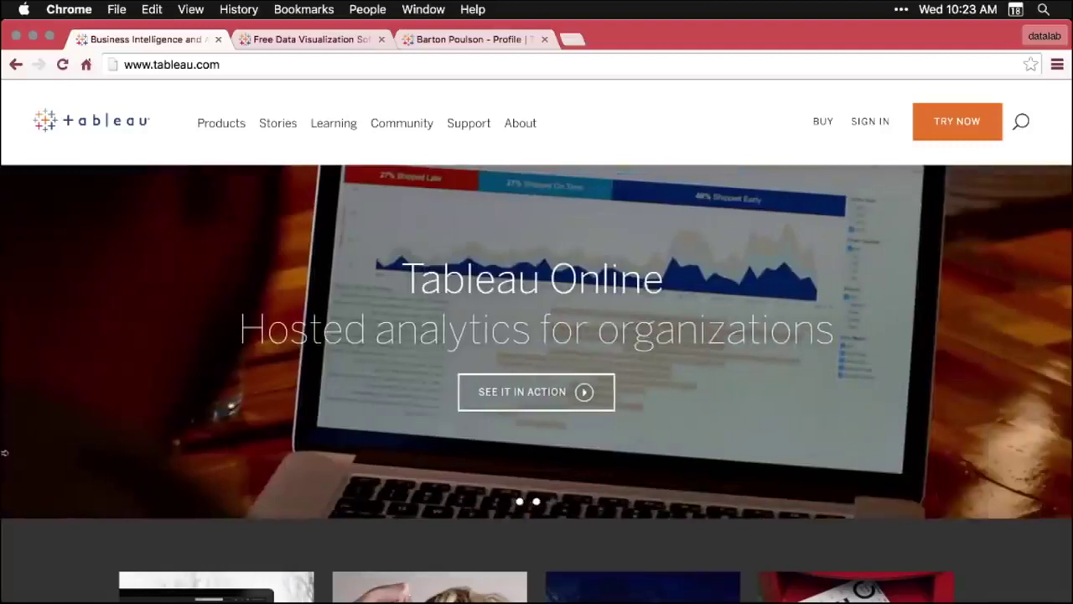
# Step: Open the Tableau Public site from Tableau's product list and look through its home page
pyautogui.moveTo(227, 124)
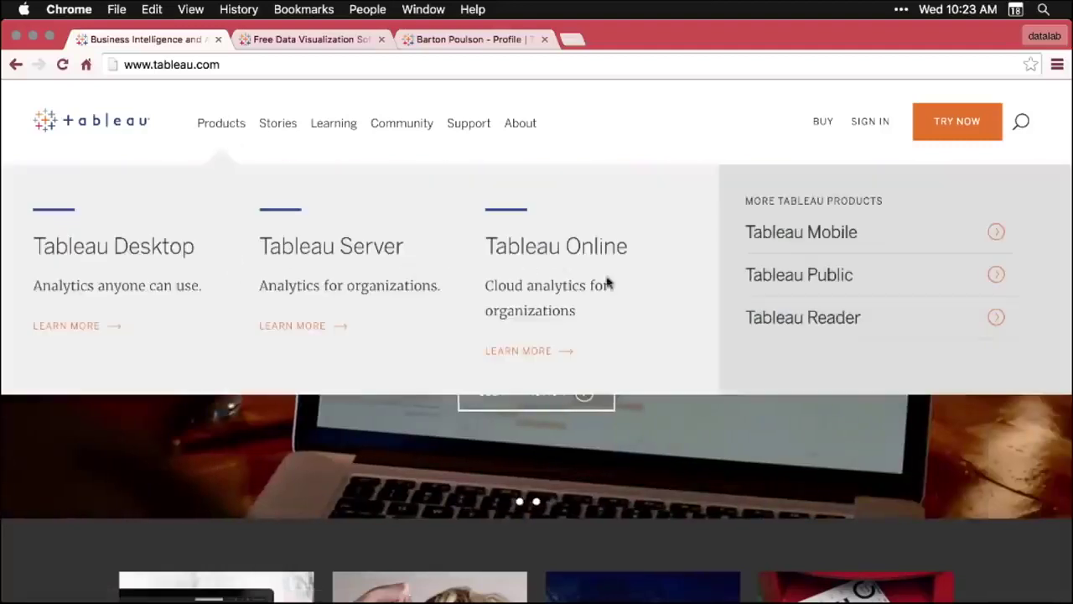
pyautogui.click(845, 279)
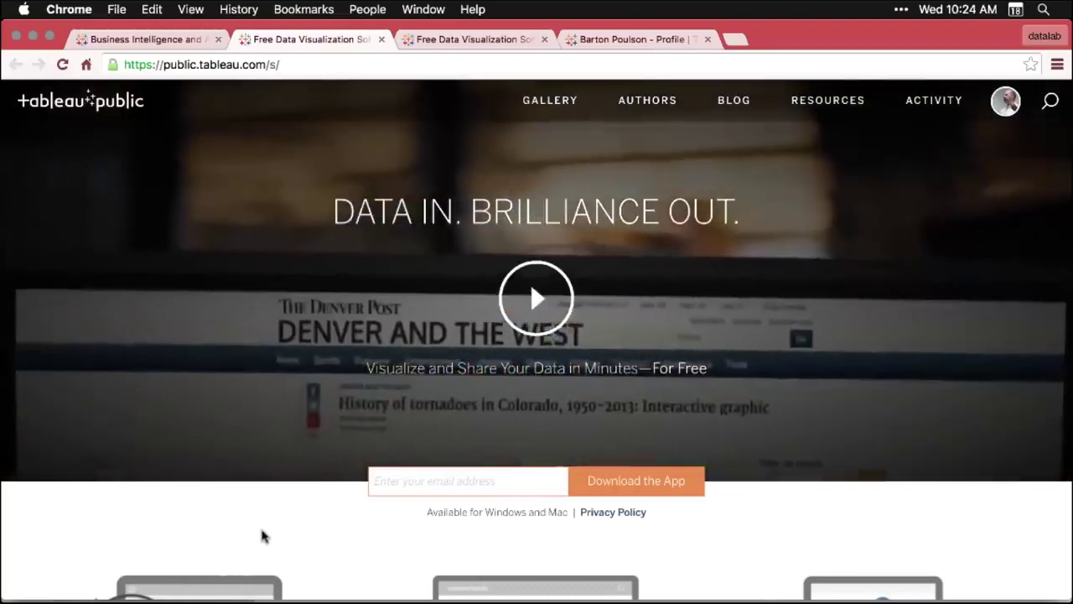
pyautogui.scroll(-5, 262, 537)
pyautogui.scroll(-2, 261, 537)
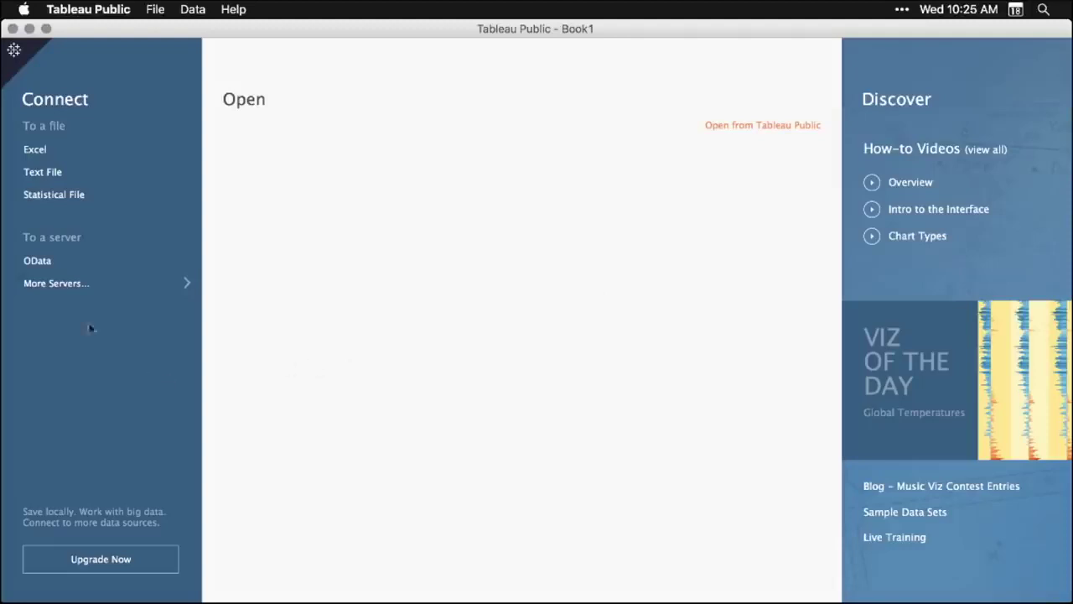
# Step: In the Tableau Public desktop app, connect to the Excel workbook DS03_2_2_TableauPublic.xlsx on the Desktop
pyautogui.click(35, 150)
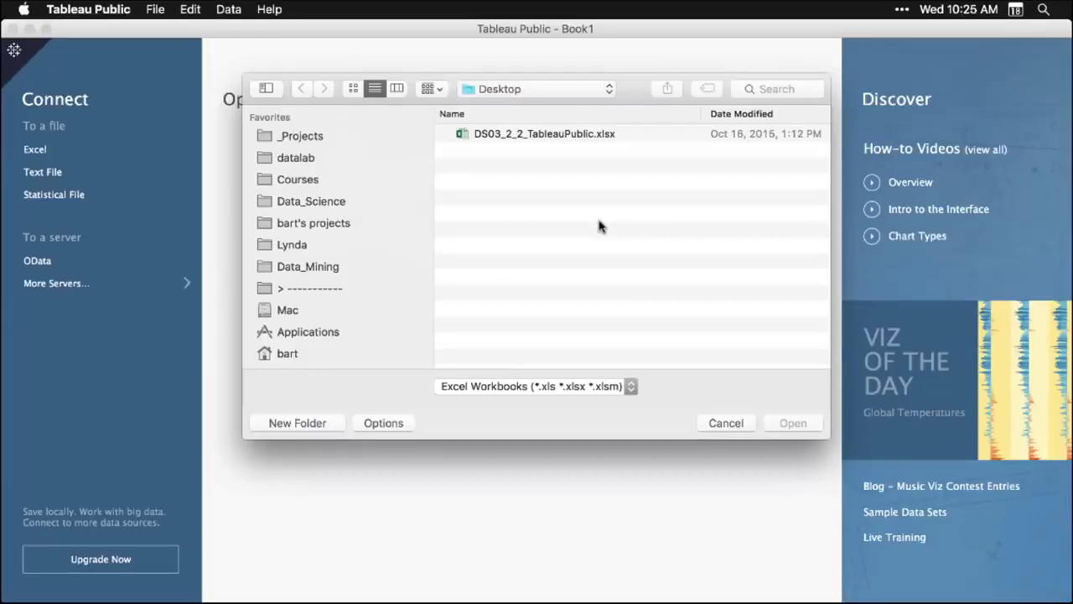
pyautogui.click(568, 136)
pyautogui.click(794, 424)
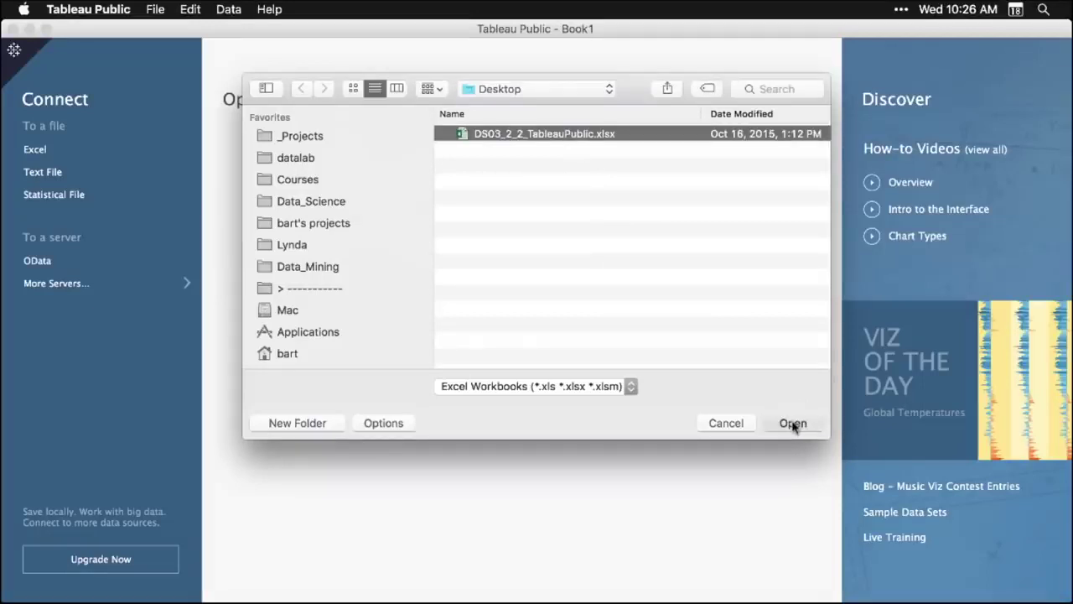
pyautogui.click(793, 423)
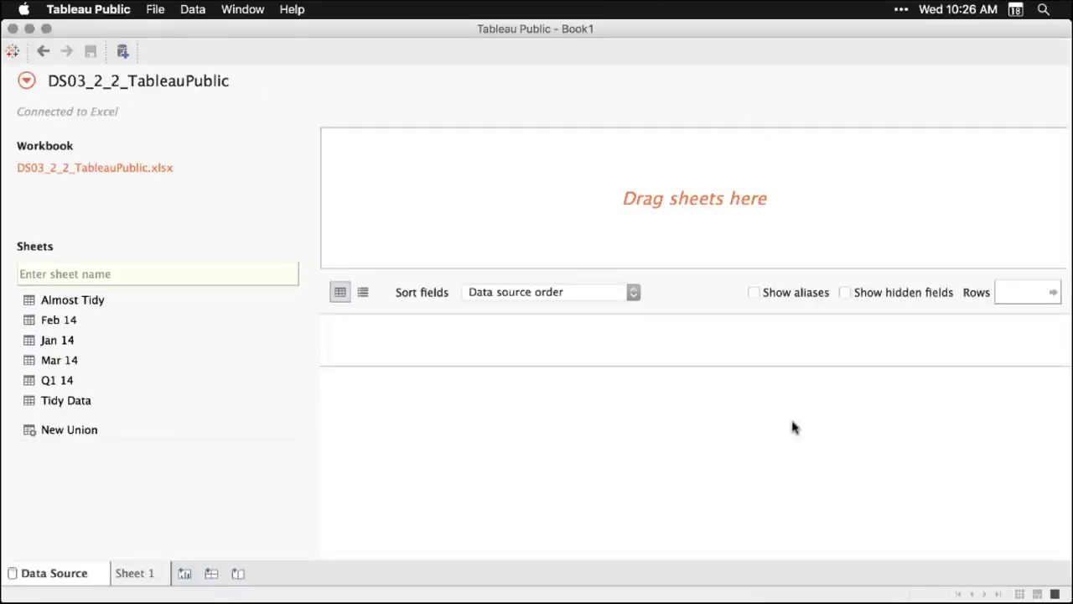
# Step: Add the Tidy Data sheet to the data source canvas and review its rows in the preview
pyautogui.click(68, 403)
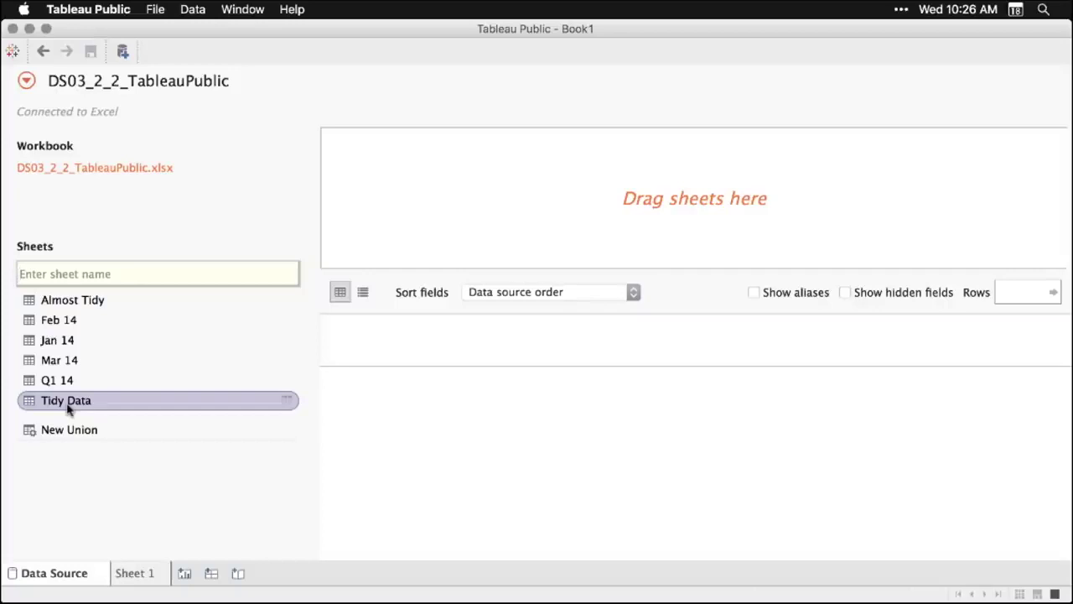
pyautogui.moveTo(68, 407); pyautogui.dragTo(520, 203)
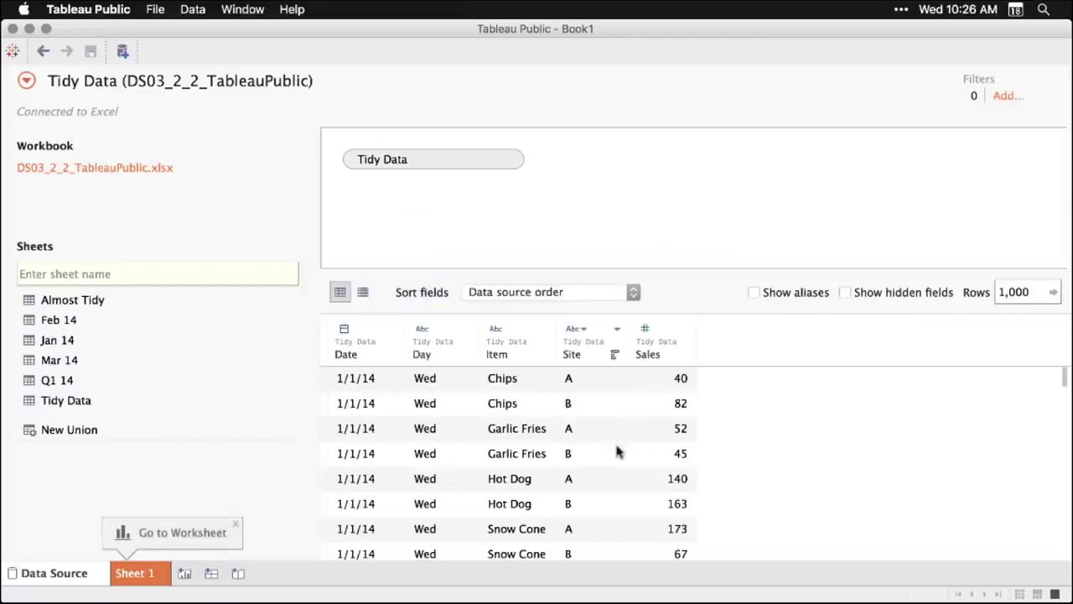
pyautogui.scroll(-3, 616, 448)
pyautogui.scroll(-2, 617, 452)
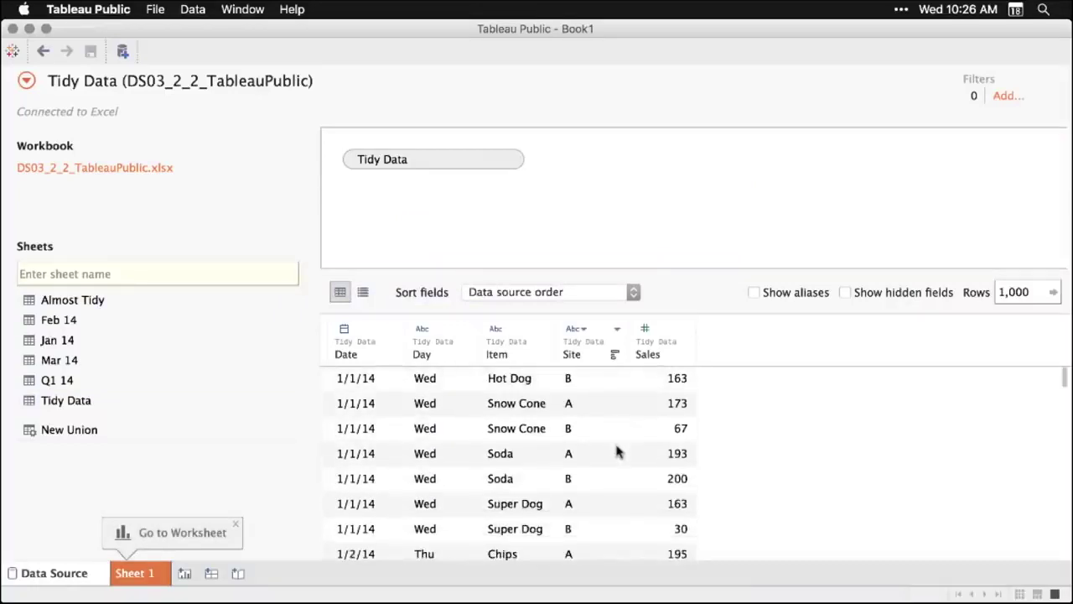
pyautogui.scroll(5, 616, 452)
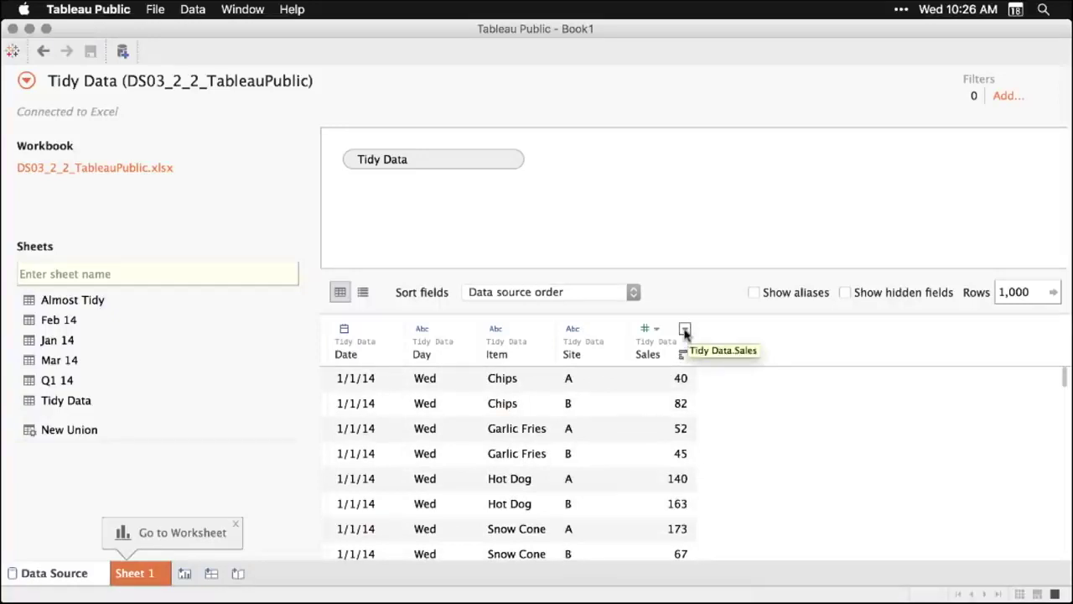
pyautogui.click(685, 329)
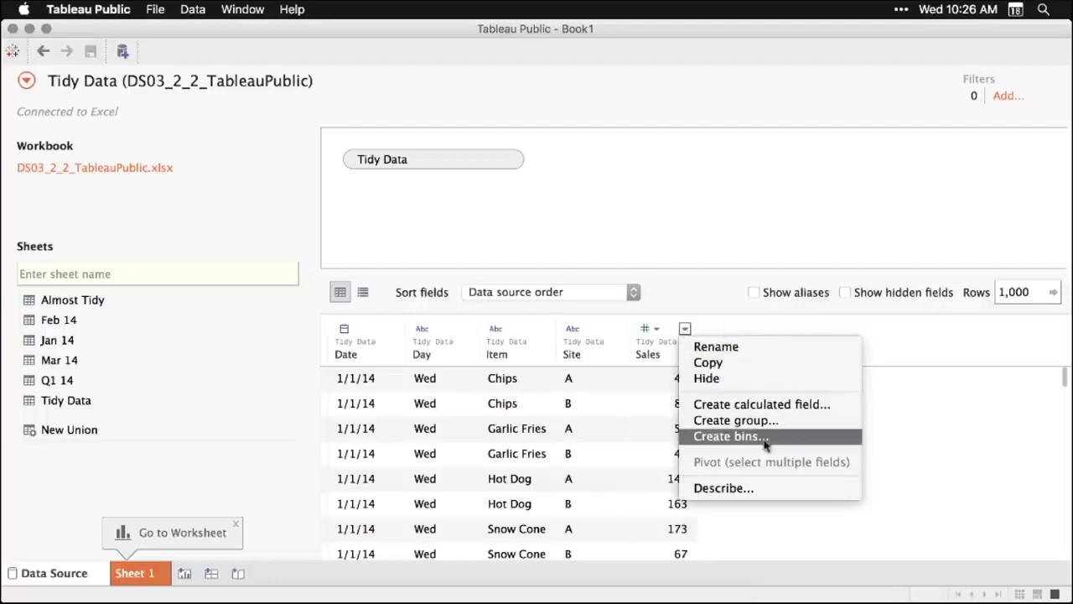
pyautogui.click(928, 344)
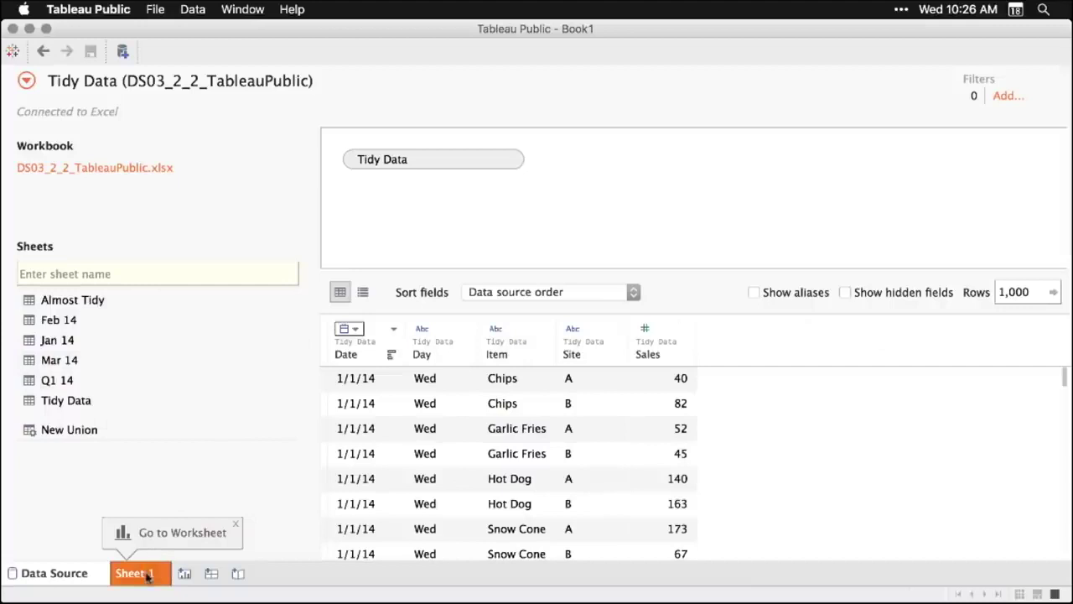
# Step: Dismiss the worksheet hint and open the empty worksheet Sheet 1
pyautogui.click(236, 525)
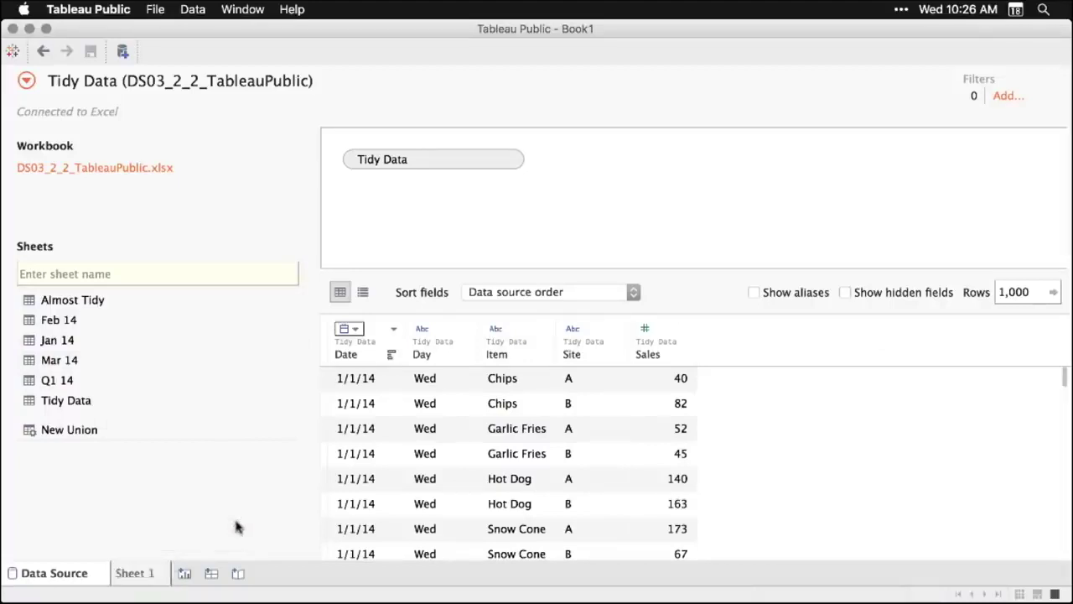
pyautogui.click(154, 578)
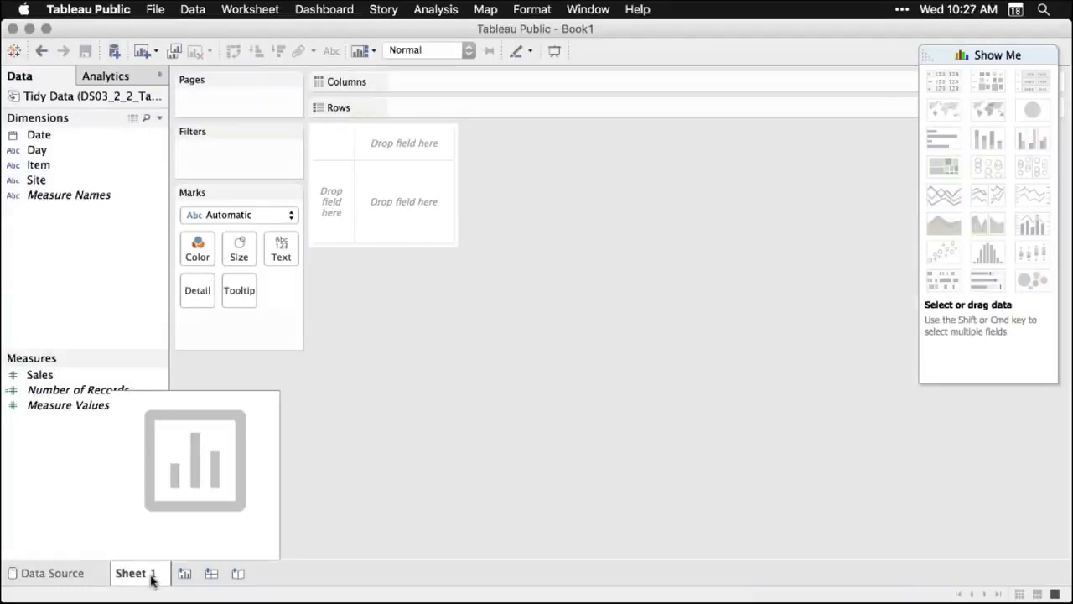
pyautogui.press('super+shift+2')
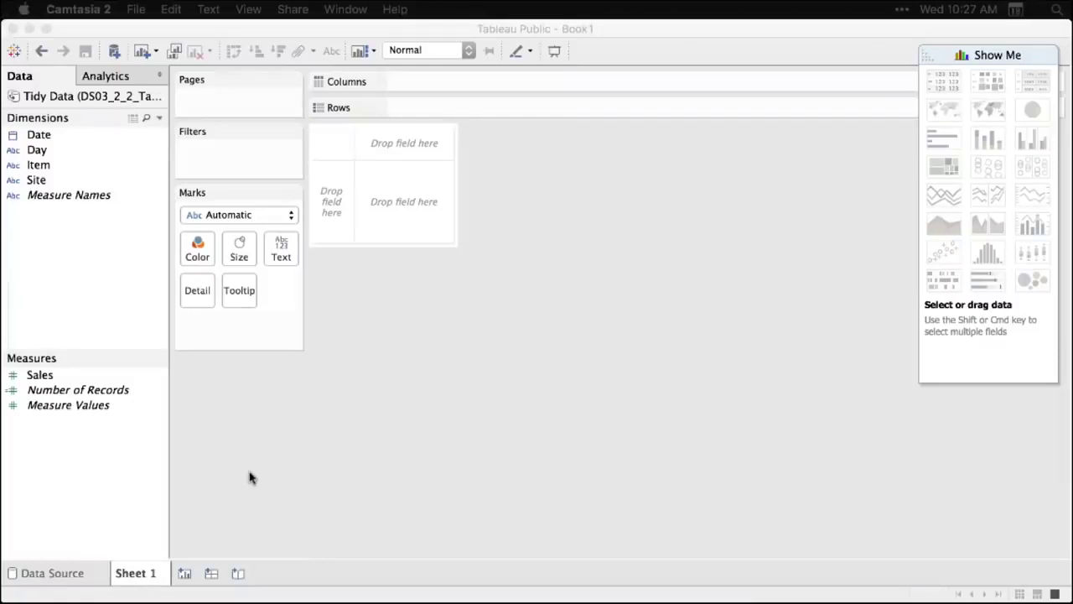
# Step: Build a table with Sales as the summed values, Item on the rows and Date on the columns
pyautogui.click(41, 377)
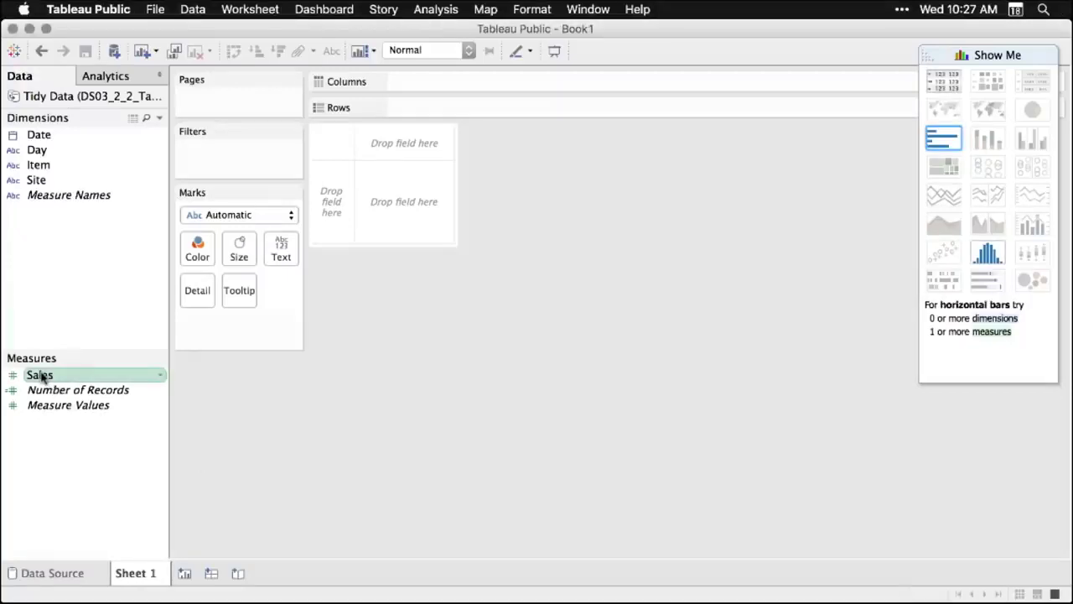
pyautogui.moveTo(39, 377); pyautogui.dragTo(405, 203)
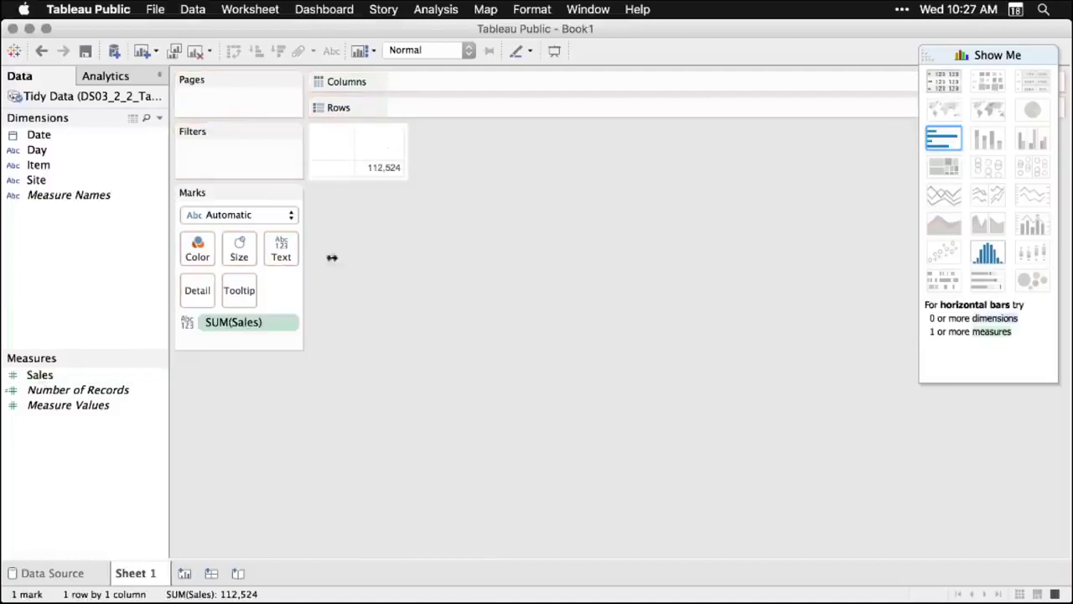
pyautogui.moveTo(398, 178)
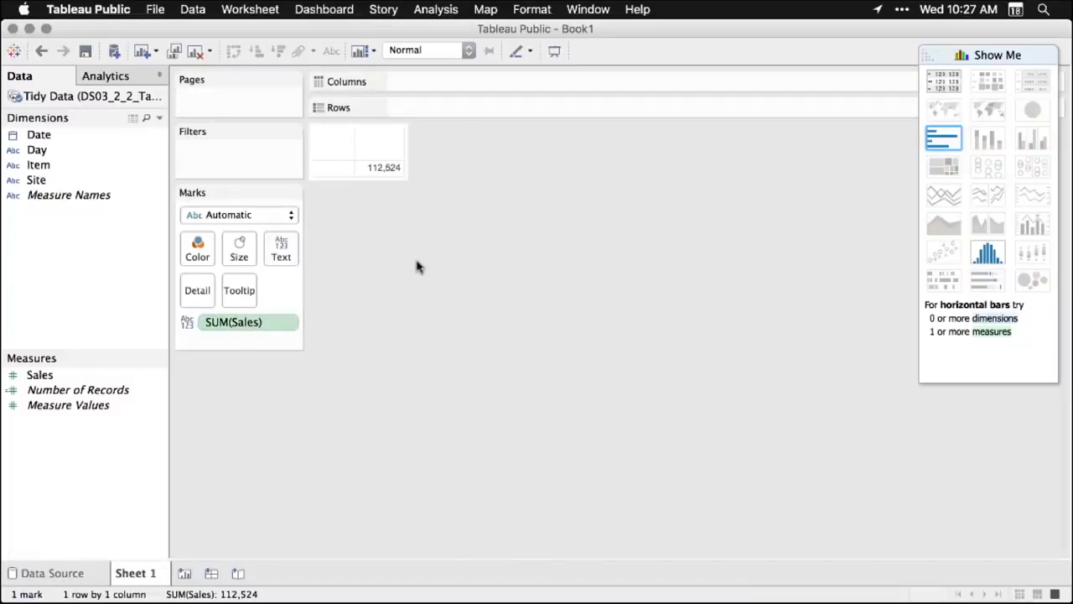
pyautogui.click(43, 167)
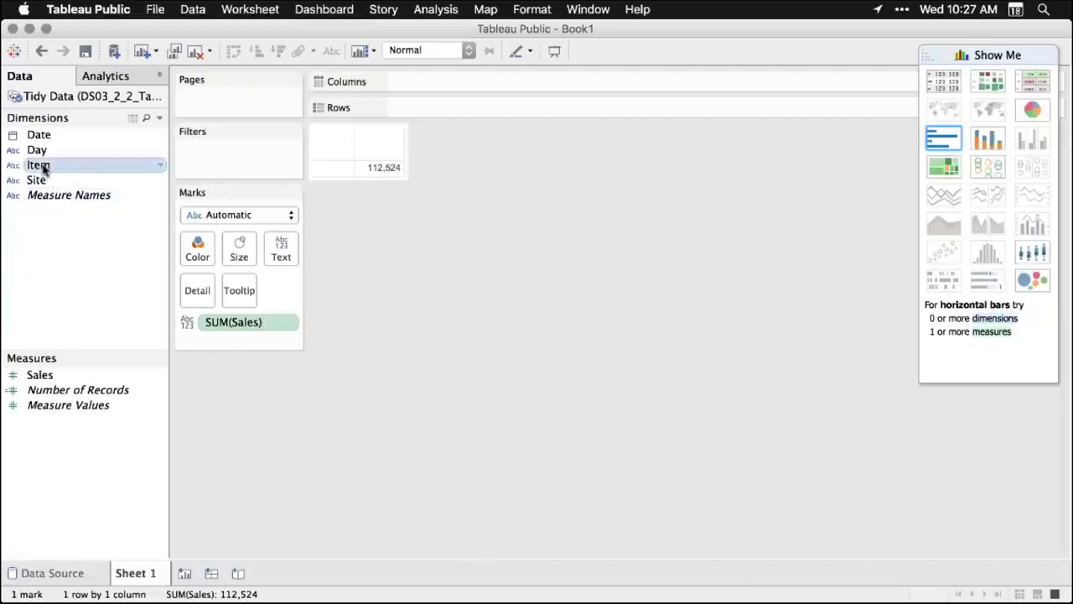
pyautogui.moveTo(44, 167); pyautogui.dragTo(432, 112)
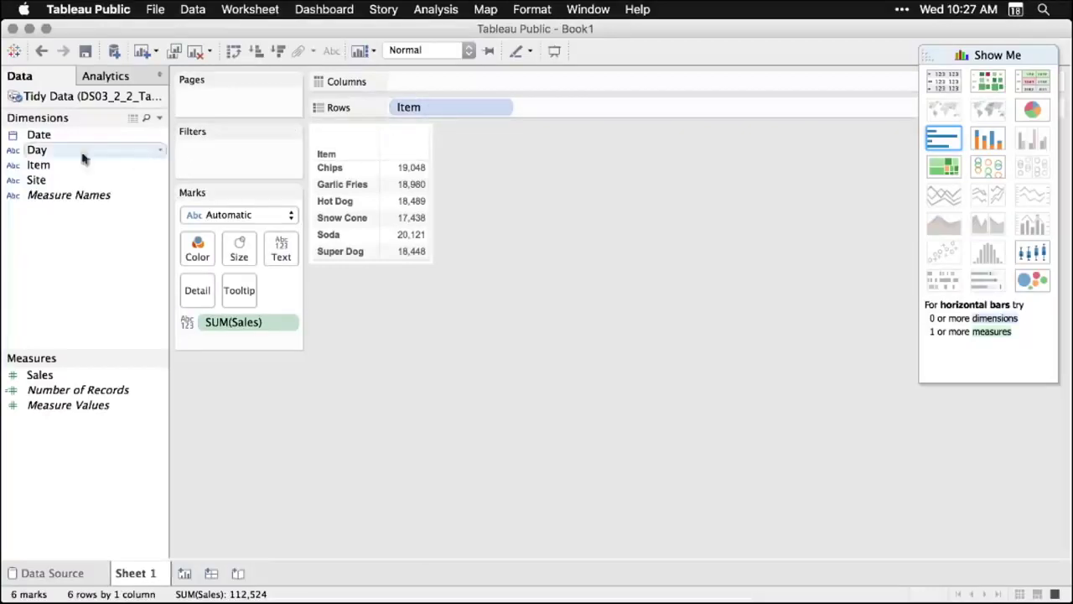
pyautogui.click(36, 140)
pyautogui.moveTo(36, 140); pyautogui.dragTo(417, 87)
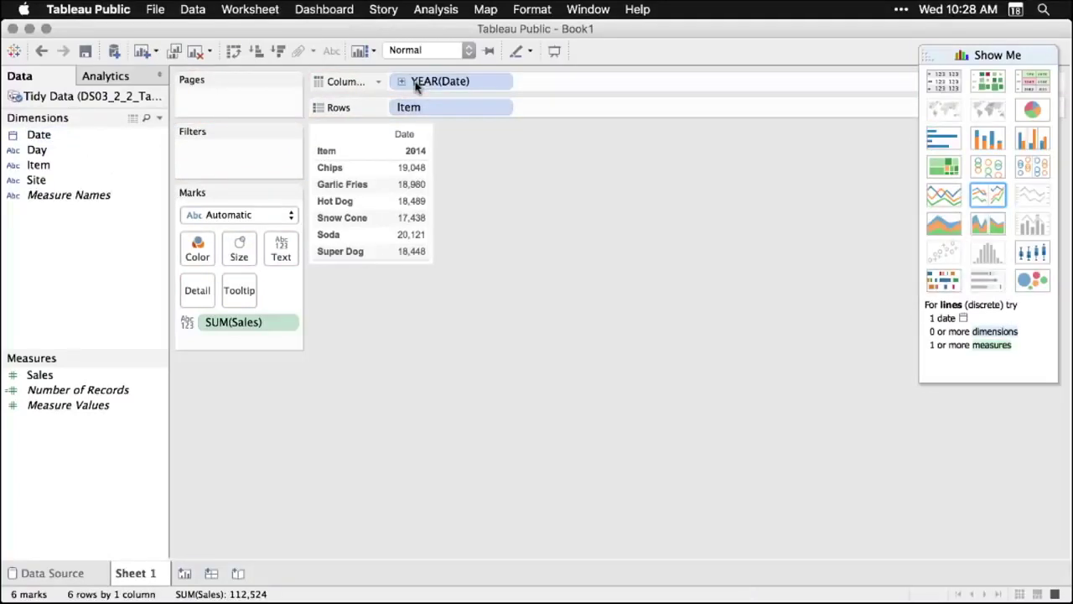
# Step: Try grouping the Date columns by quarter and by continuous day
pyautogui.click(501, 84)
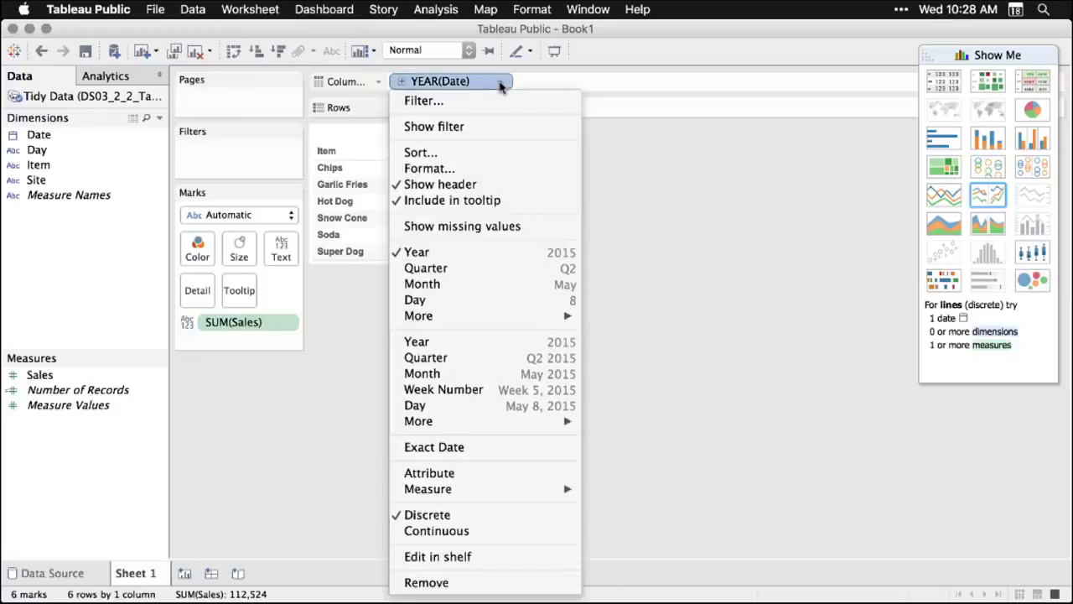
pyautogui.click(504, 268)
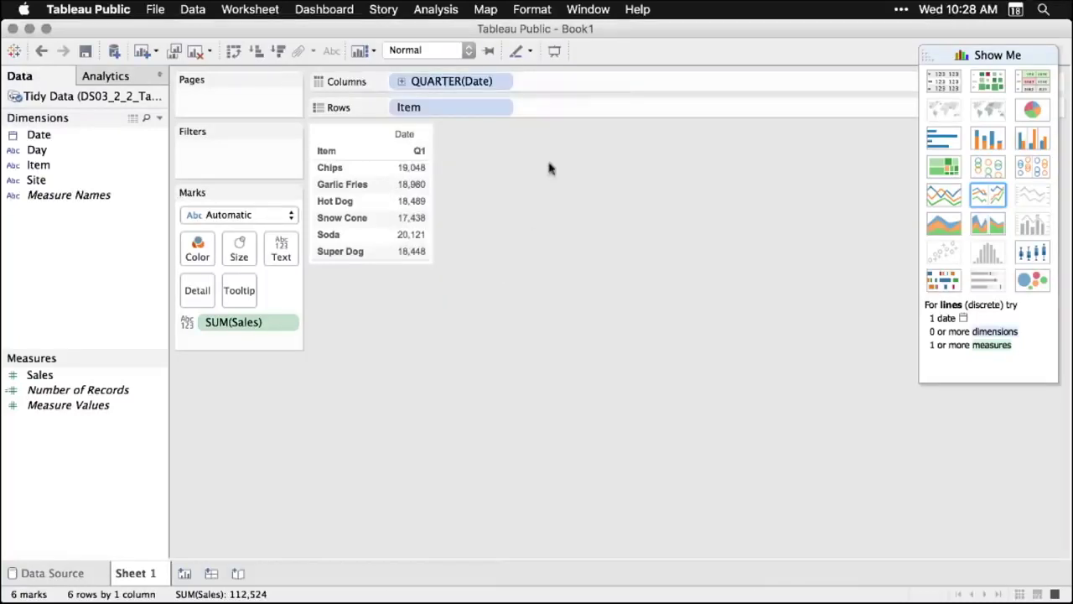
pyautogui.click(504, 83)
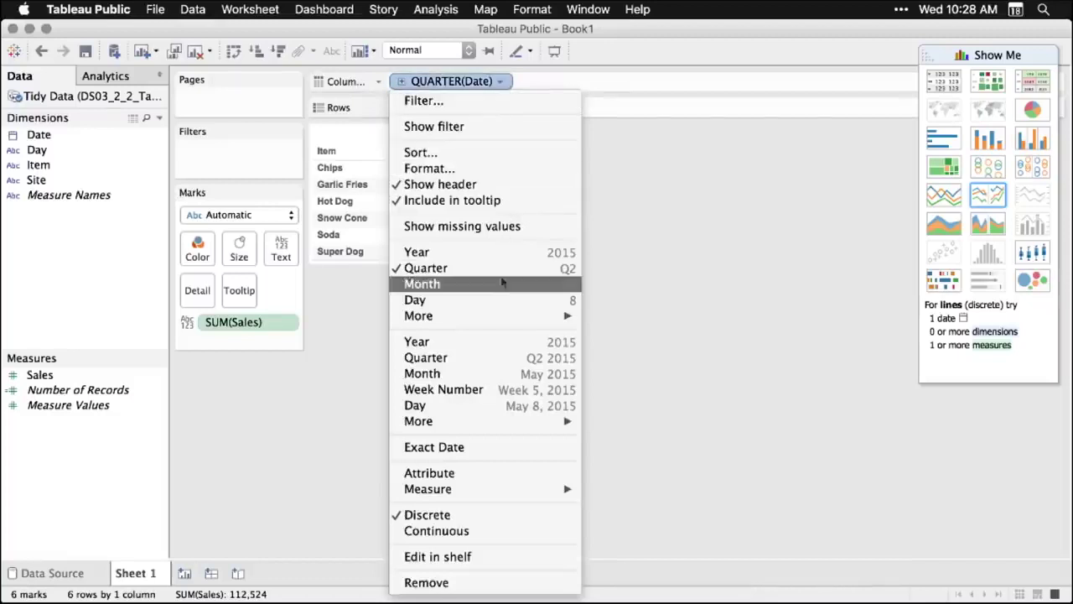
pyautogui.click(517, 408)
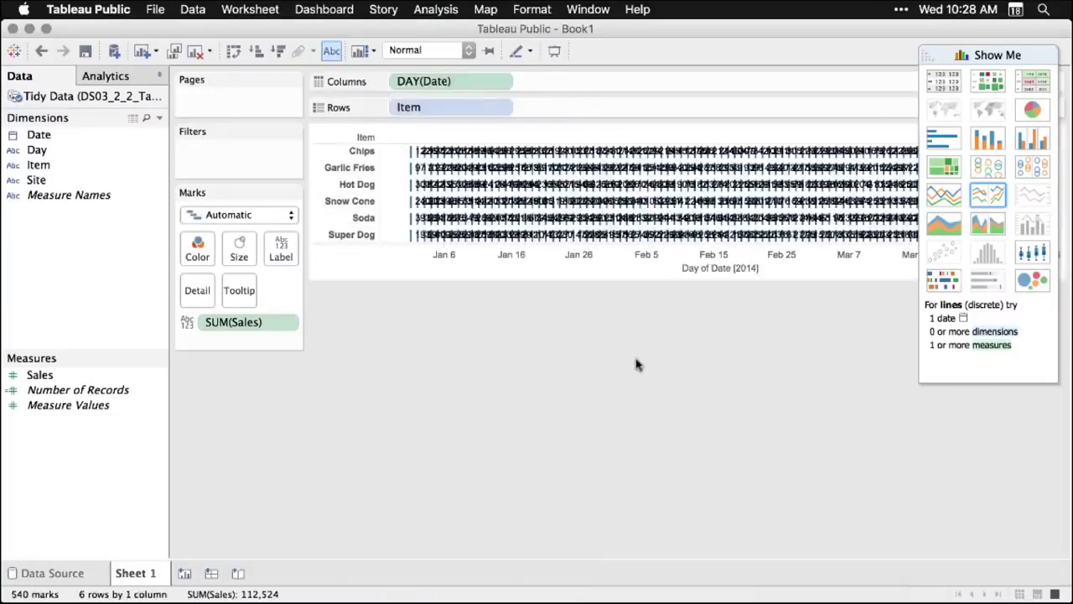
# Step: Group Date by Week Number and turn the table into a continuous line chart of Sales by Item
pyautogui.click(504, 81)
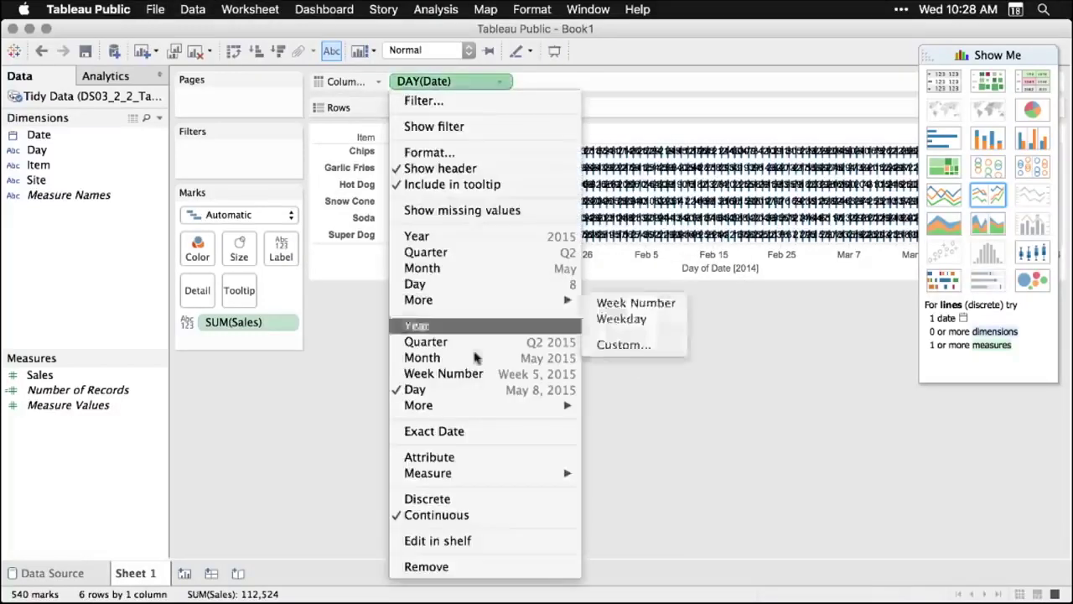
pyautogui.click(476, 375)
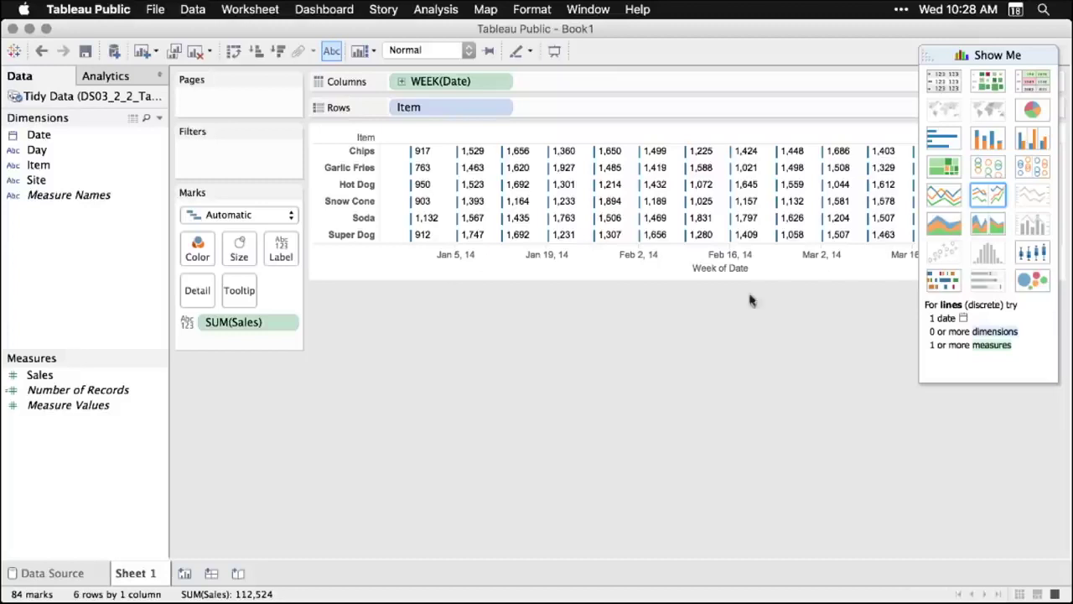
pyautogui.click(948, 196)
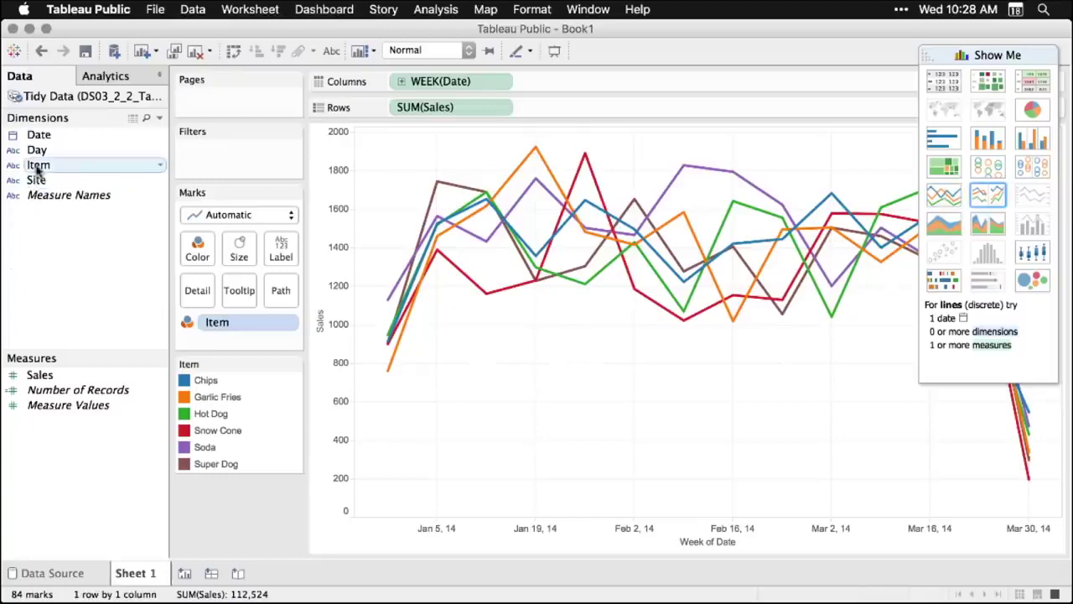
# Step: Split the line chart into a separate row per Item and color the lines by Site instead of Item
pyautogui.moveTo(37, 167); pyautogui.dragTo(405, 109)
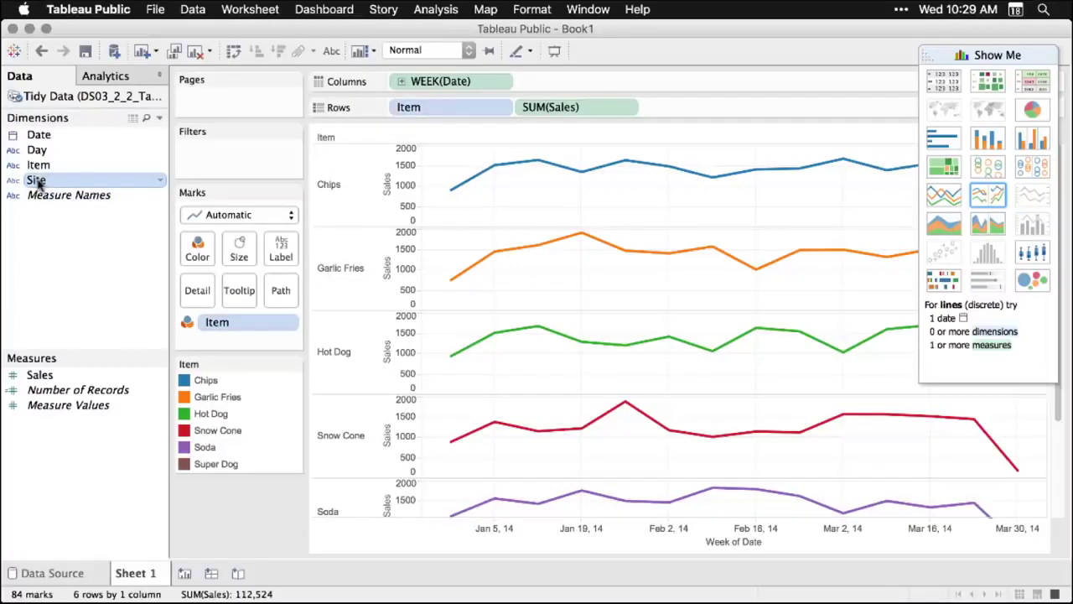
pyautogui.moveTo(38, 184)
pyautogui.mouseDown()
pyautogui.moveTo(234, 336)
pyautogui.moveTo(233, 326)
pyautogui.mouseUp()
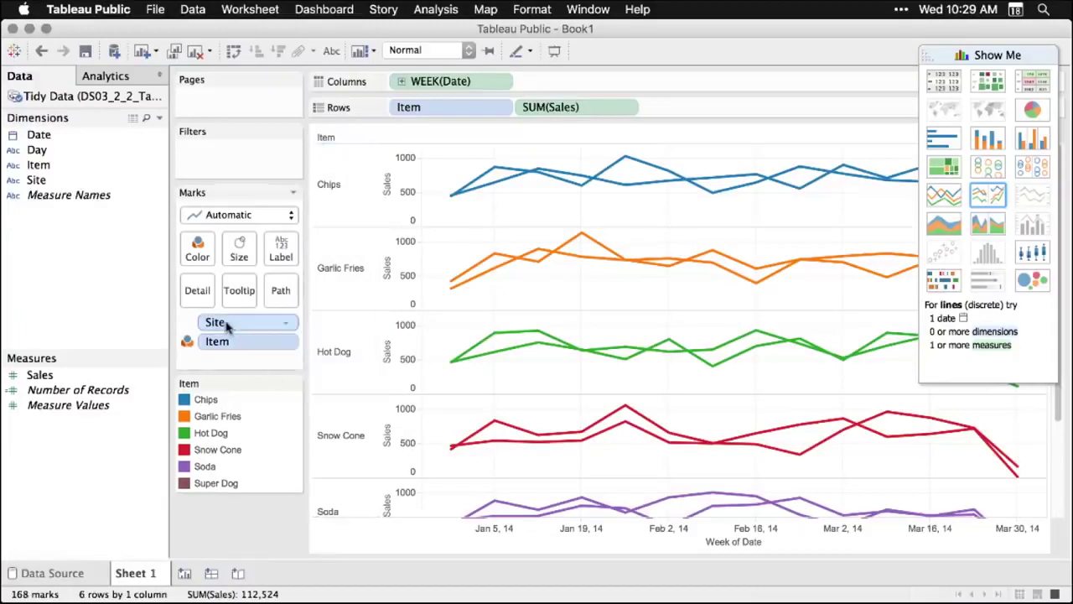
pyautogui.moveTo(226, 327); pyautogui.dragTo(202, 249)
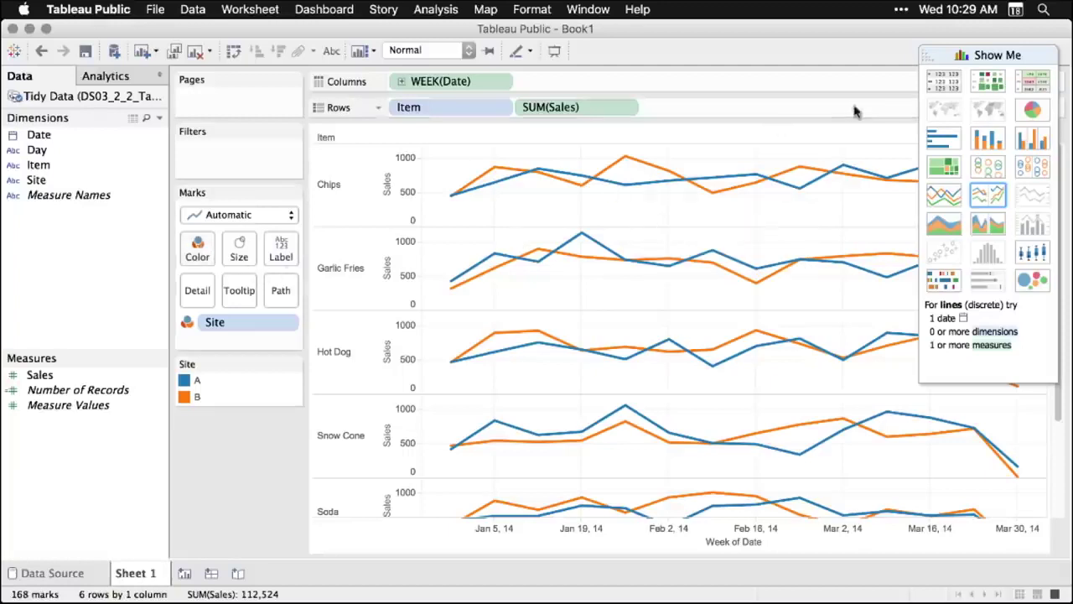
# Step: Add an average line and a forecast to the weekly sales line charts
pyautogui.click(113, 77)
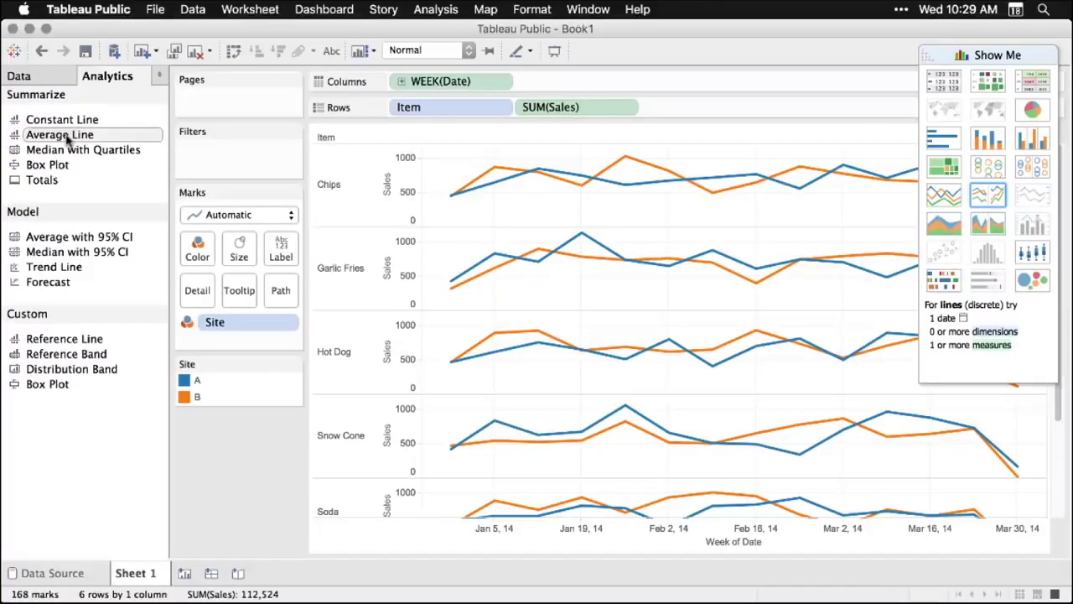
pyautogui.moveTo(69, 141); pyautogui.dragTo(523, 177)
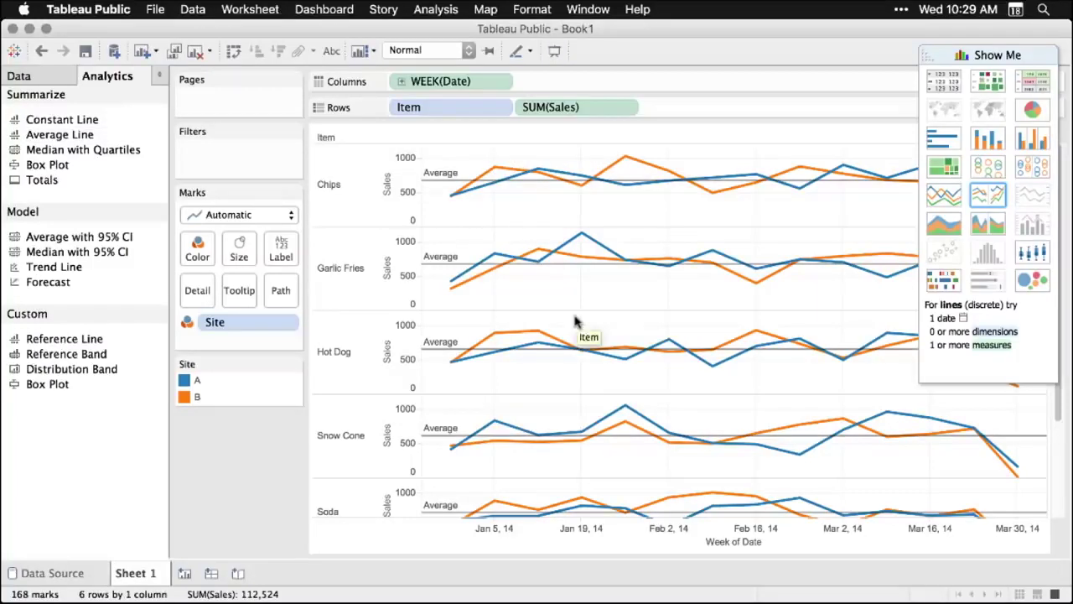
pyautogui.scroll(-3, 555, 352)
pyautogui.scroll(2, 555, 352)
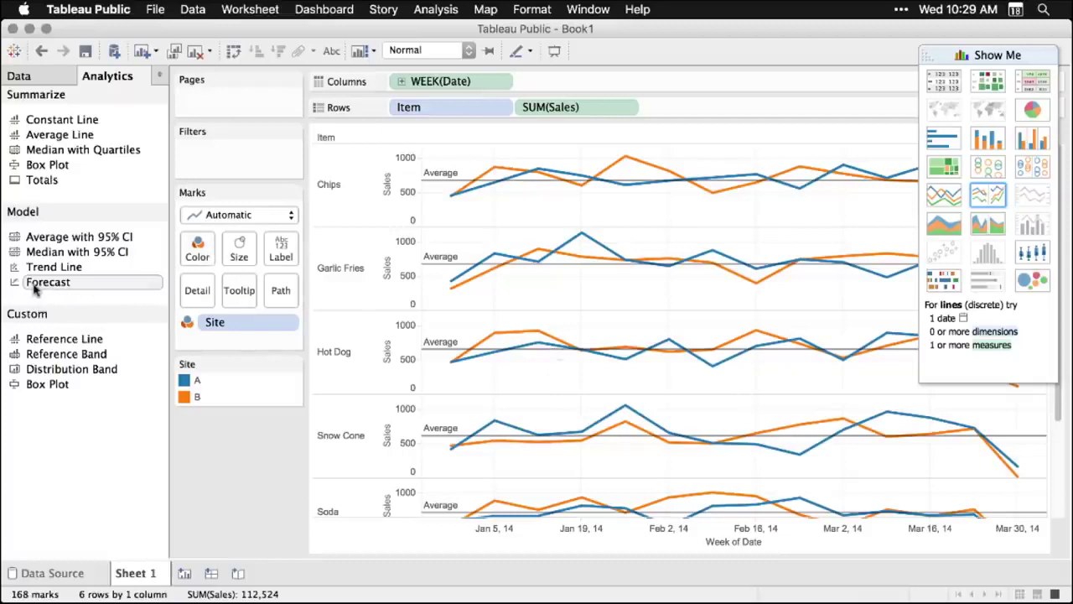
pyautogui.moveTo(36, 287); pyautogui.dragTo(461, 159)
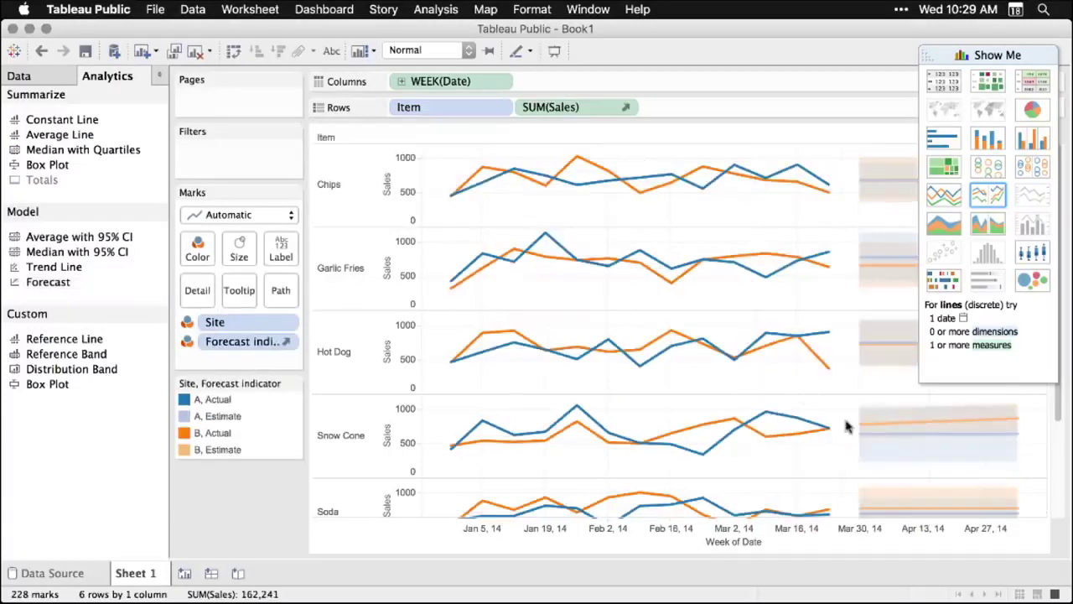
# Step: Detach the Show Me palette and move it clear of the middle of the charts
pyautogui.moveTo(928, 52); pyautogui.dragTo(394, 235)
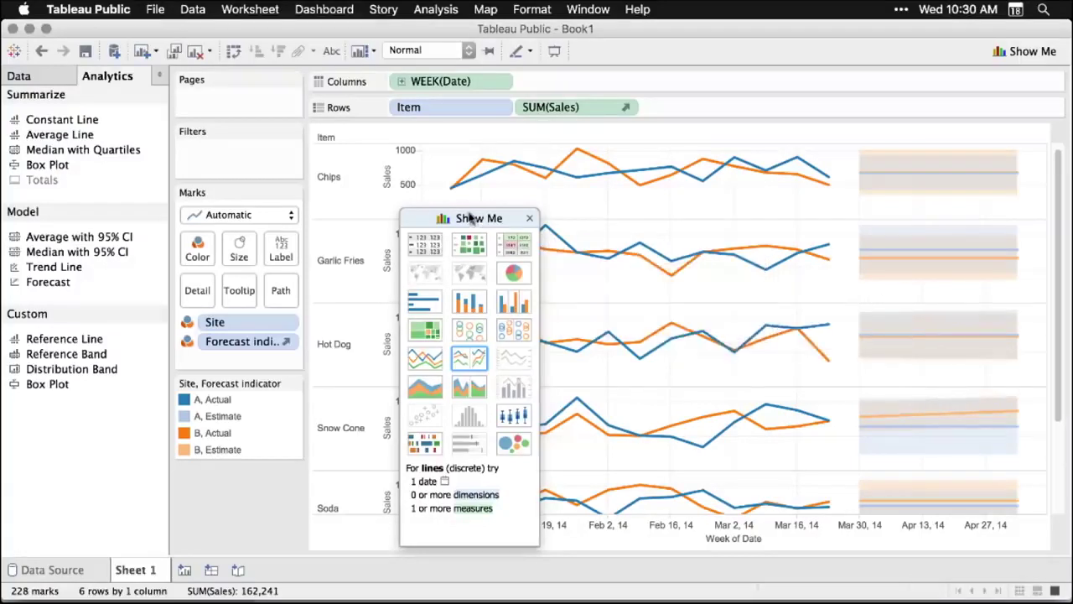
pyautogui.moveTo(469, 218); pyautogui.dragTo(989, 79)
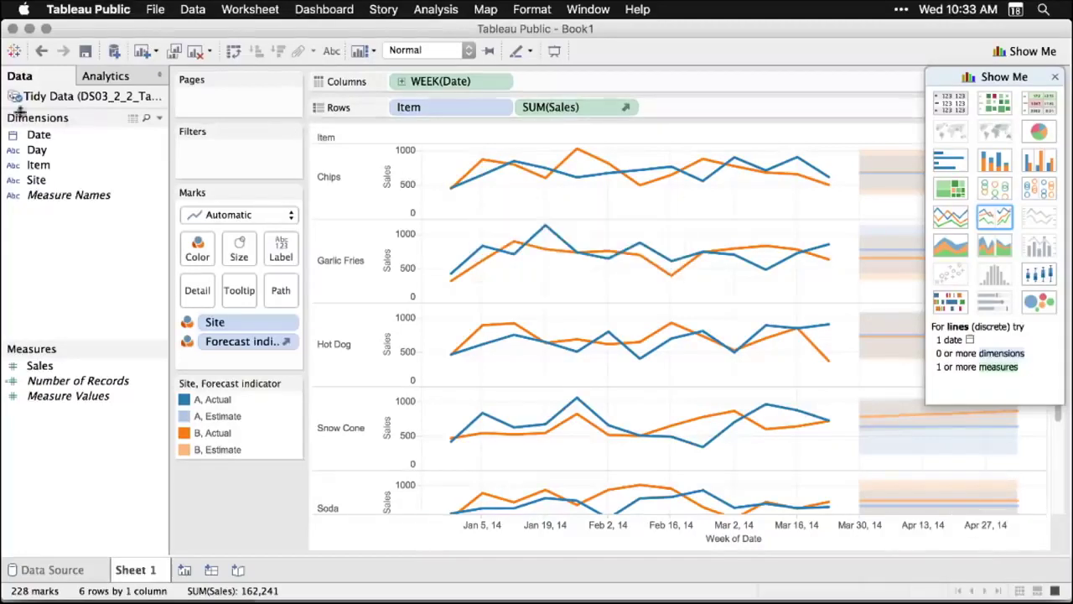
# Step: Start saving the workbook online and sign in to Tableau Public with the account e-mail and password
pyautogui.click(87, 50)
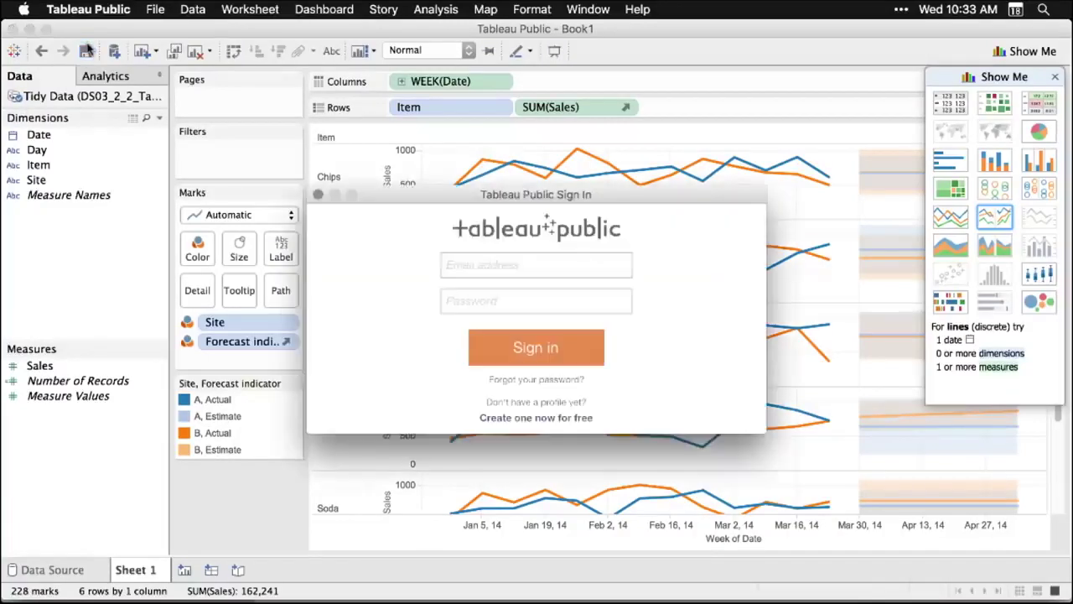
pyautogui.press('super+v')
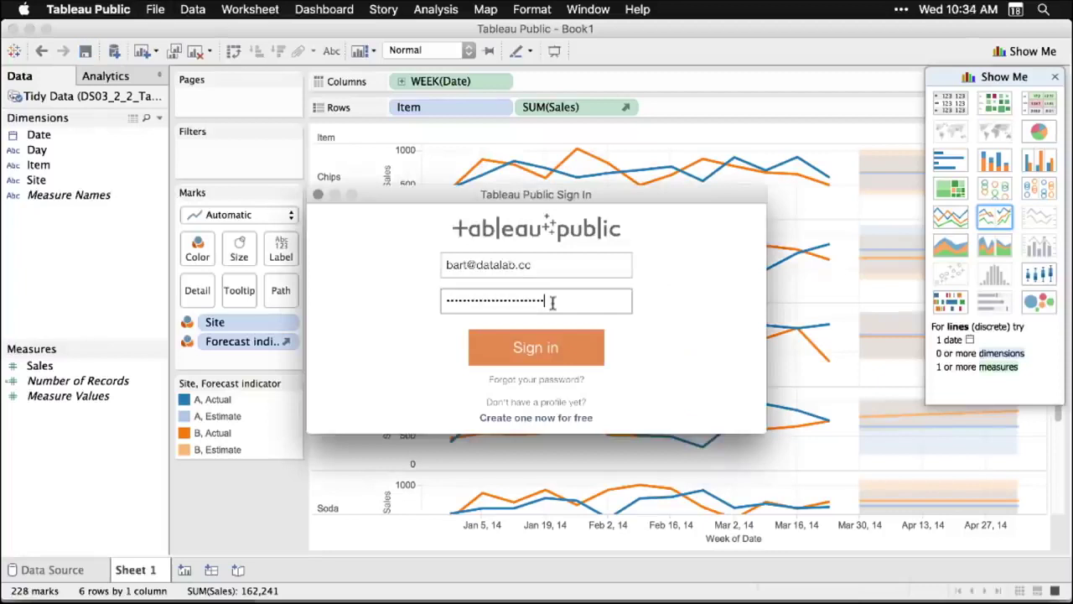
pyautogui.click(562, 358)
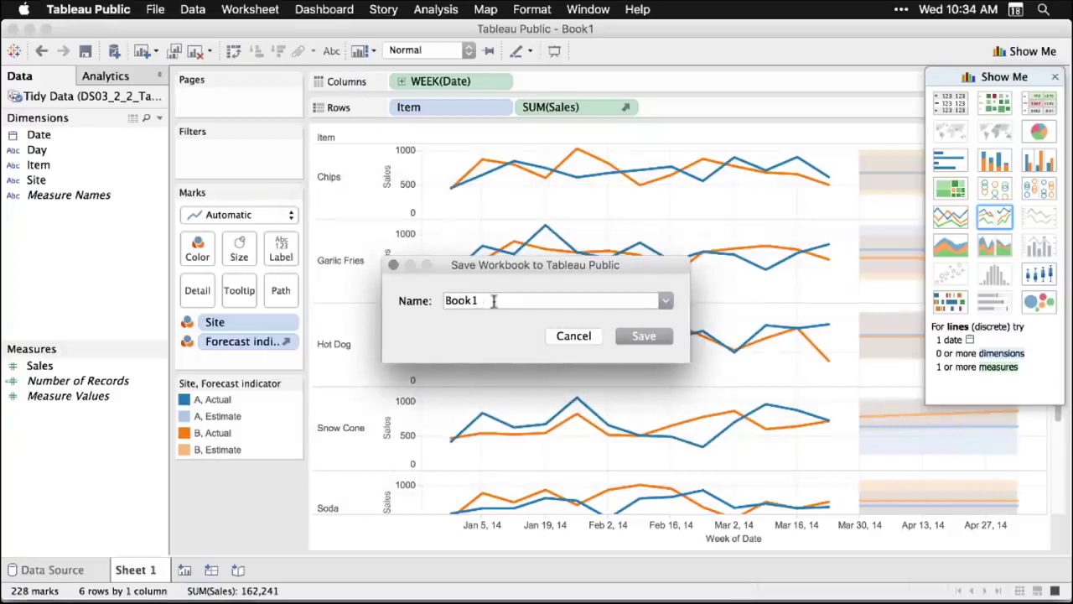
# Step: Save the workbook to Tableau Public under the name DS03_2_2_TableauPublic
pyautogui.press('super+a')
pyautogui.write('DS03_2_2_TableauPublic')
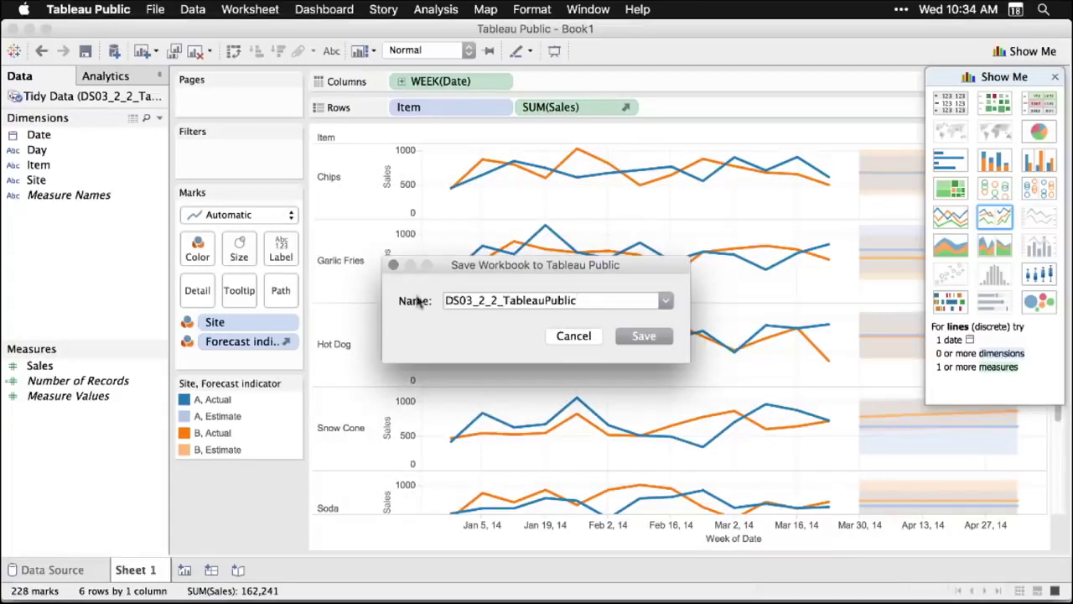
pyautogui.click(650, 338)
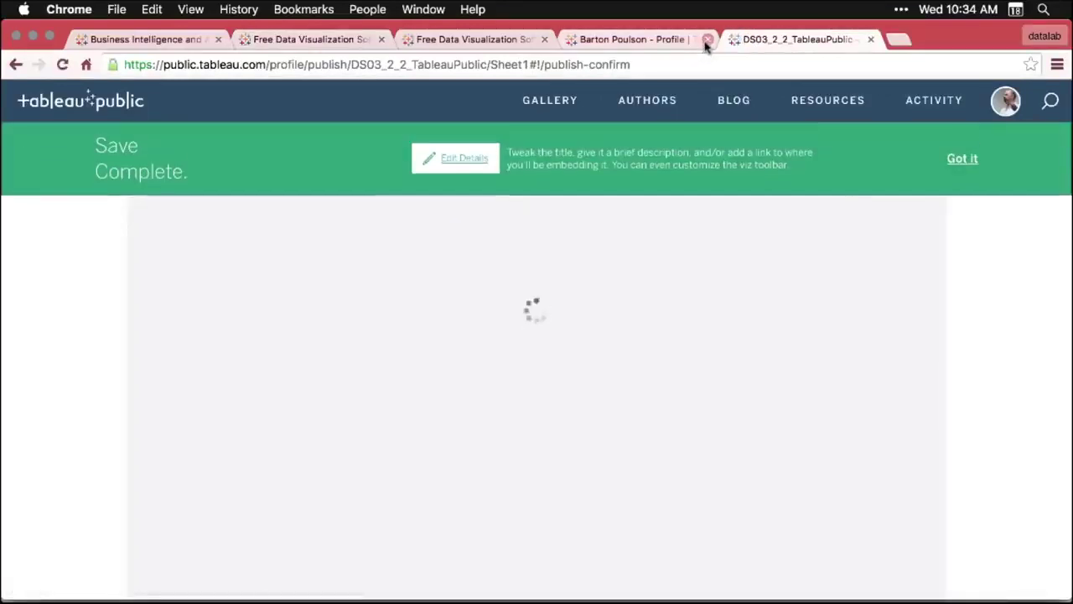
# Step: Close the author profile page in the browser and look over the published sales charts and their details
pyautogui.click(707, 40)
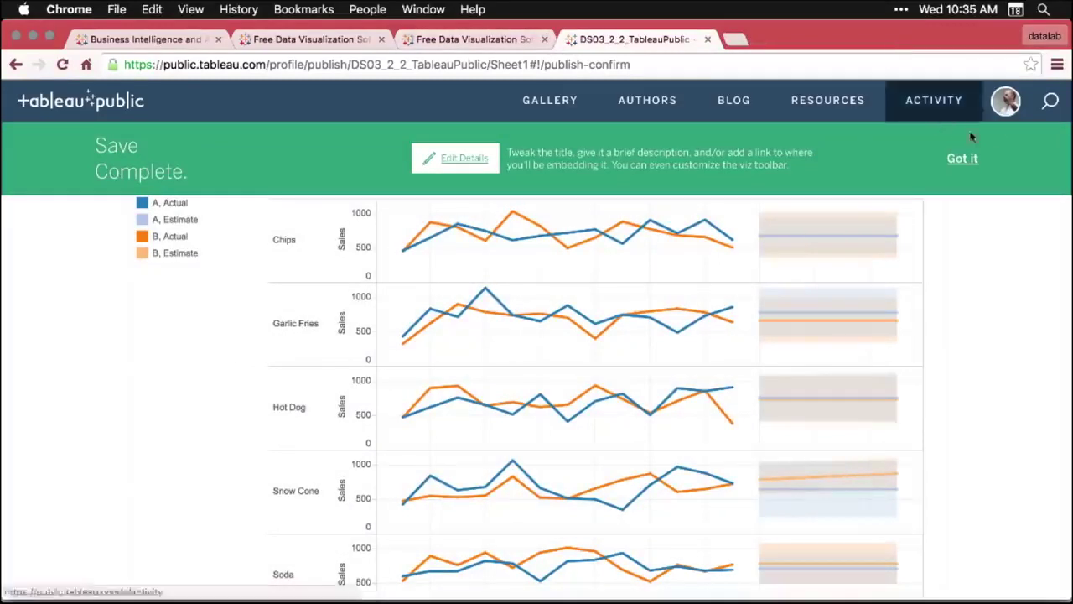
pyautogui.click(1010, 102)
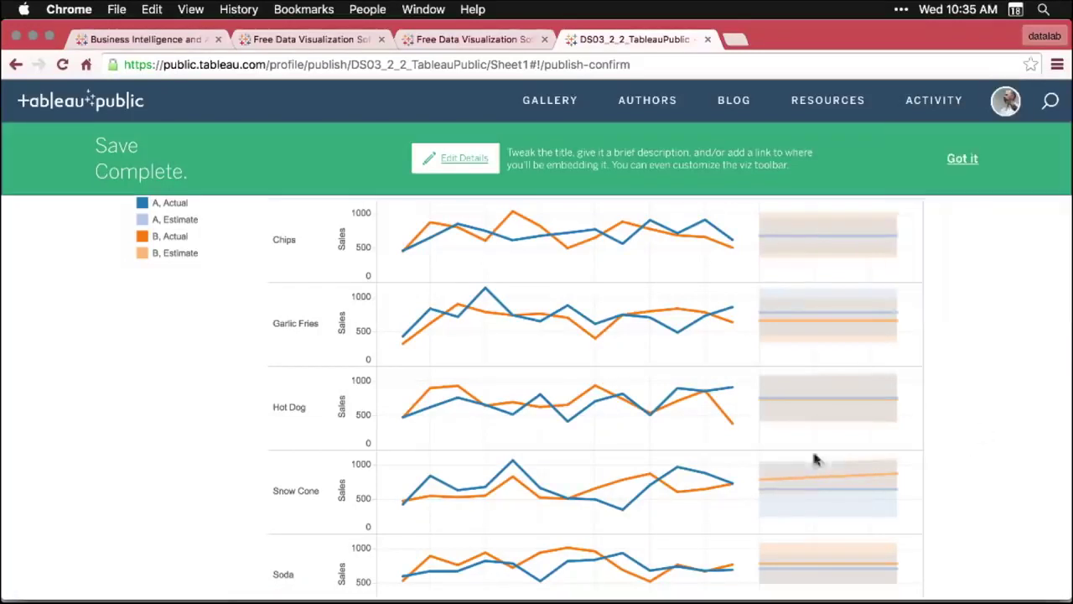
pyautogui.scroll(-10, 634, 442)
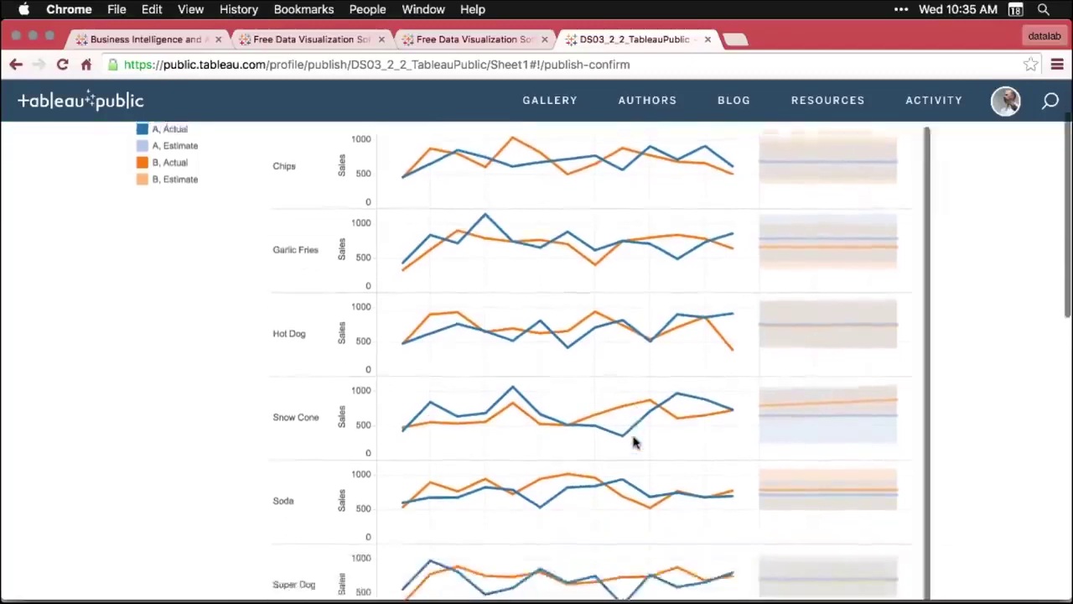
pyautogui.scroll(-3, 634, 443)
pyautogui.scroll(10, 634, 443)
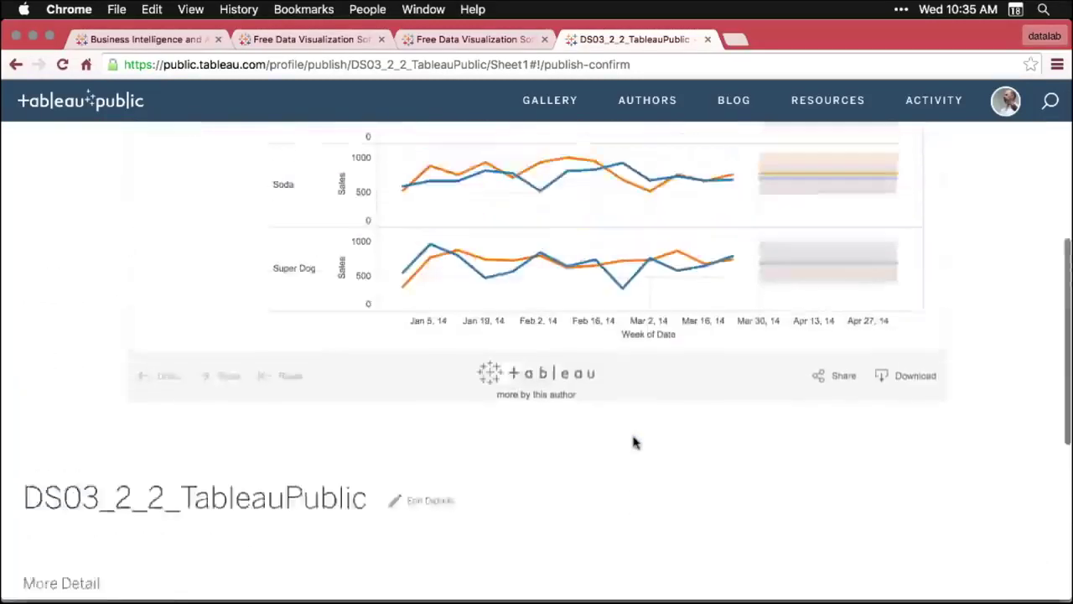
pyautogui.scroll(1, 634, 443)
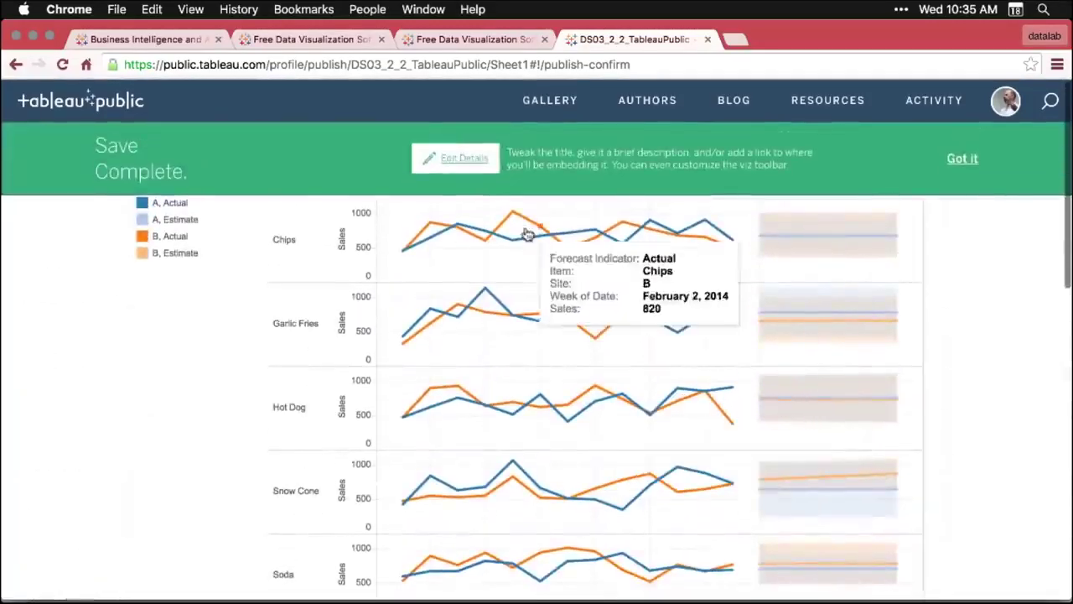
# Step: Edit the published workbook's details to show workbook sheets as tabs, and save the change
pyautogui.click(462, 167)
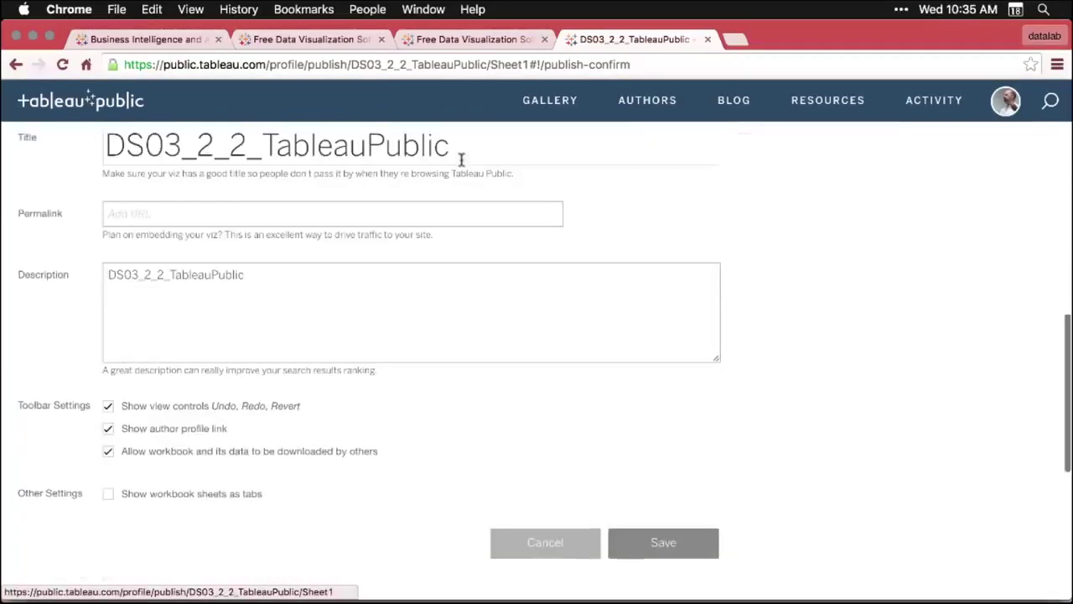
pyautogui.click(248, 277)
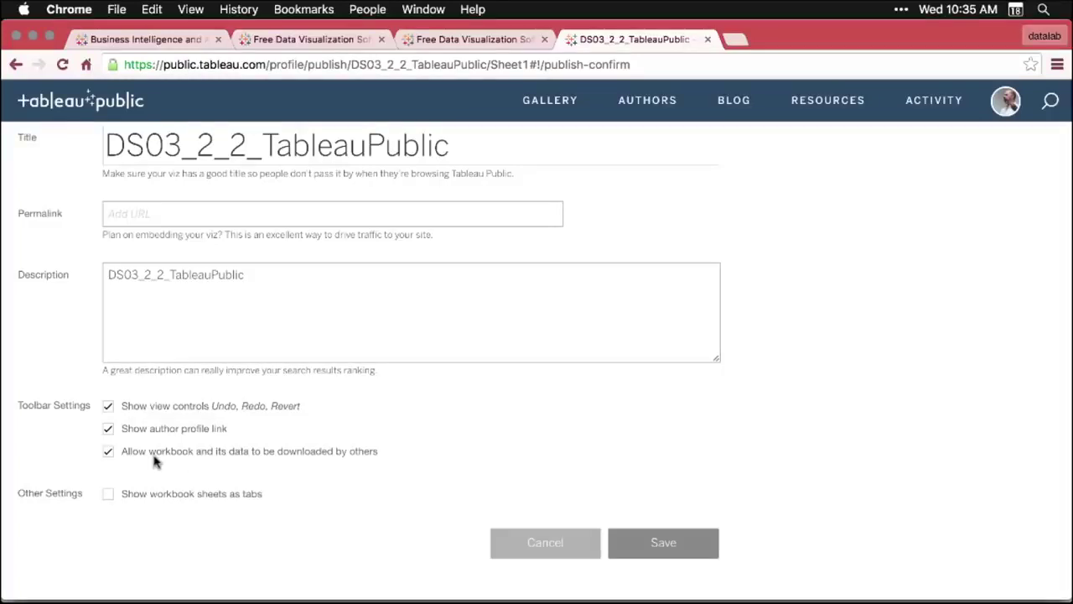
pyautogui.click(108, 495)
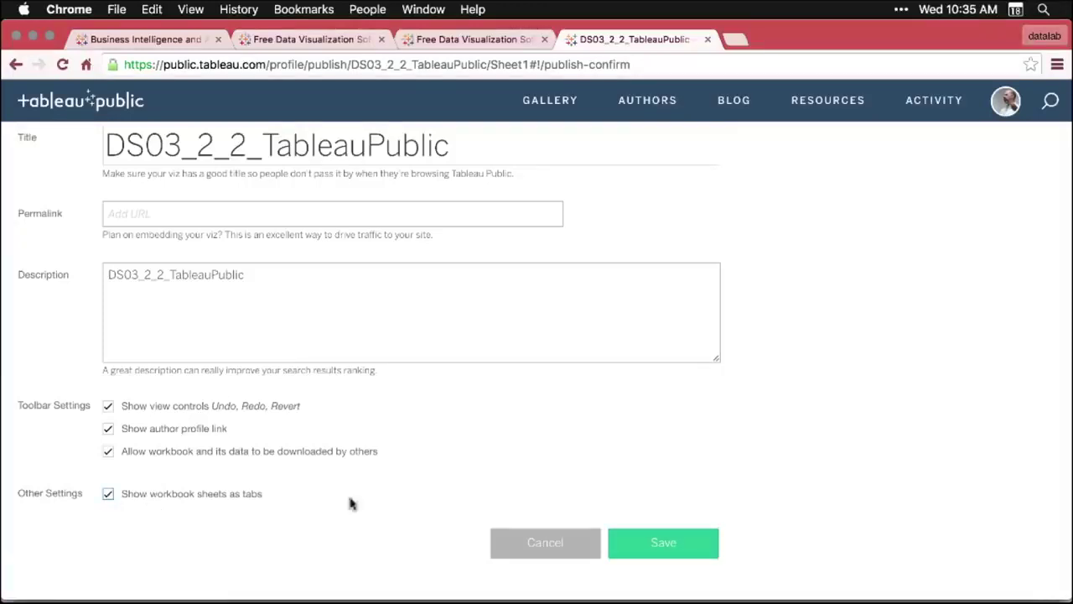
pyautogui.click(681, 547)
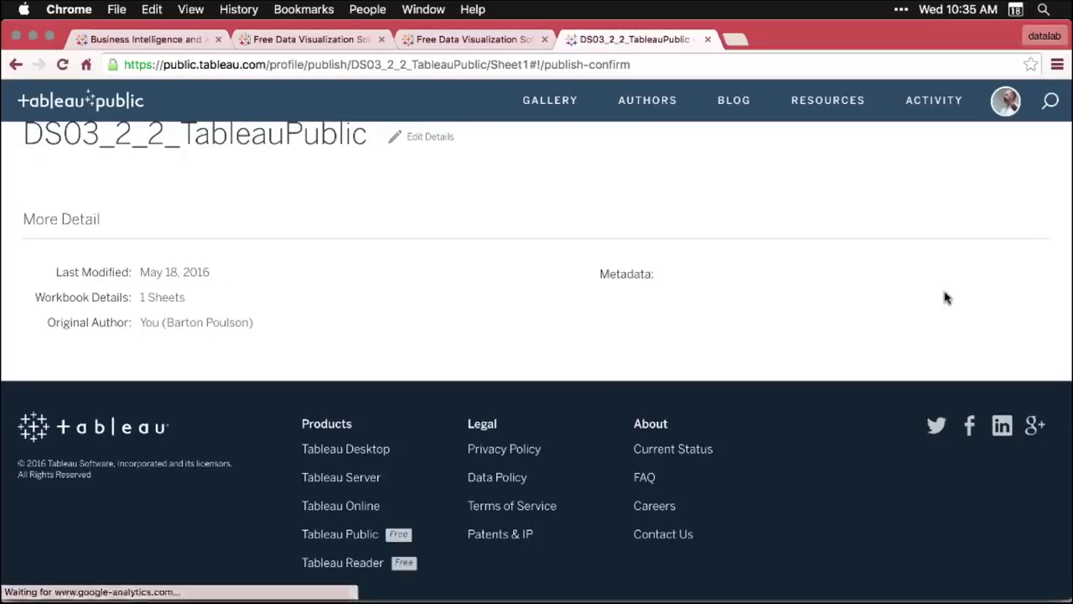
pyautogui.scroll(5, 946, 297)
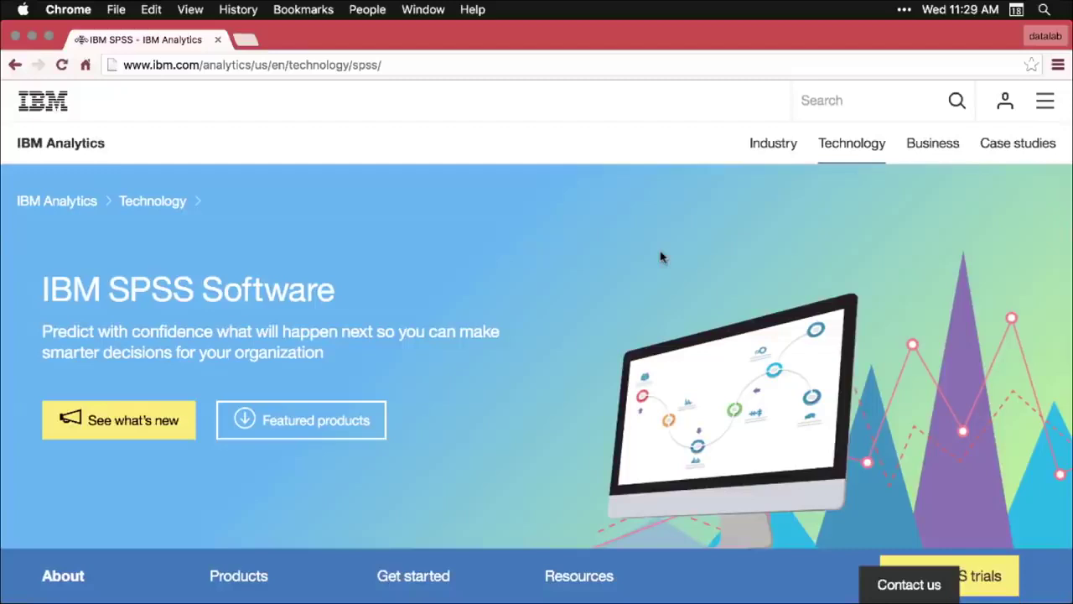
# Step: Look through the IBM SPSS Software web page, from its introduction to the four analytics capability areas
pyautogui.scroll(-3, 661, 257)
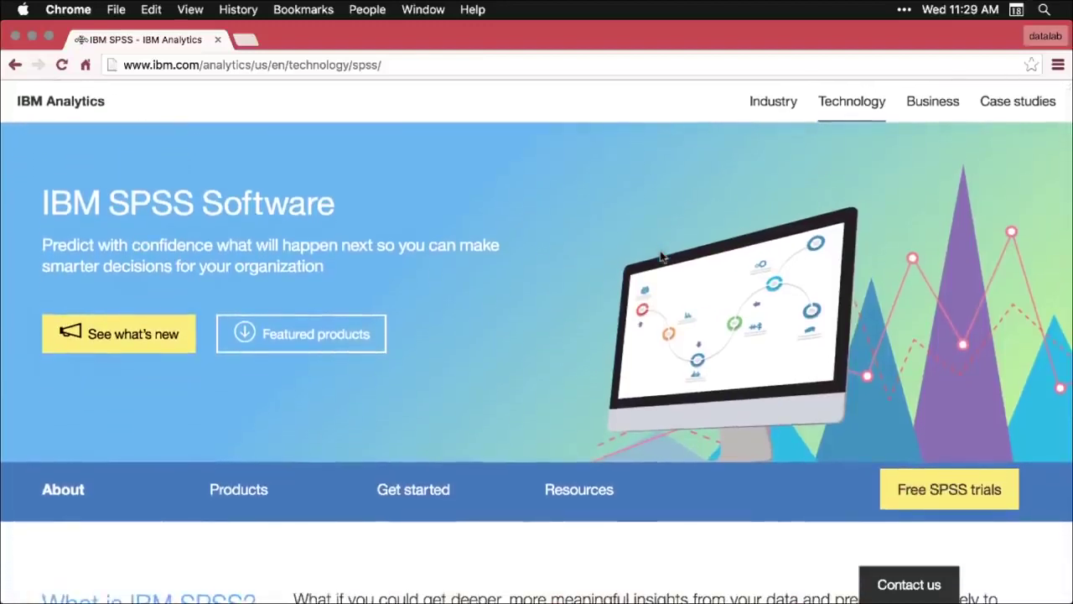
pyautogui.scroll(-1, 661, 258)
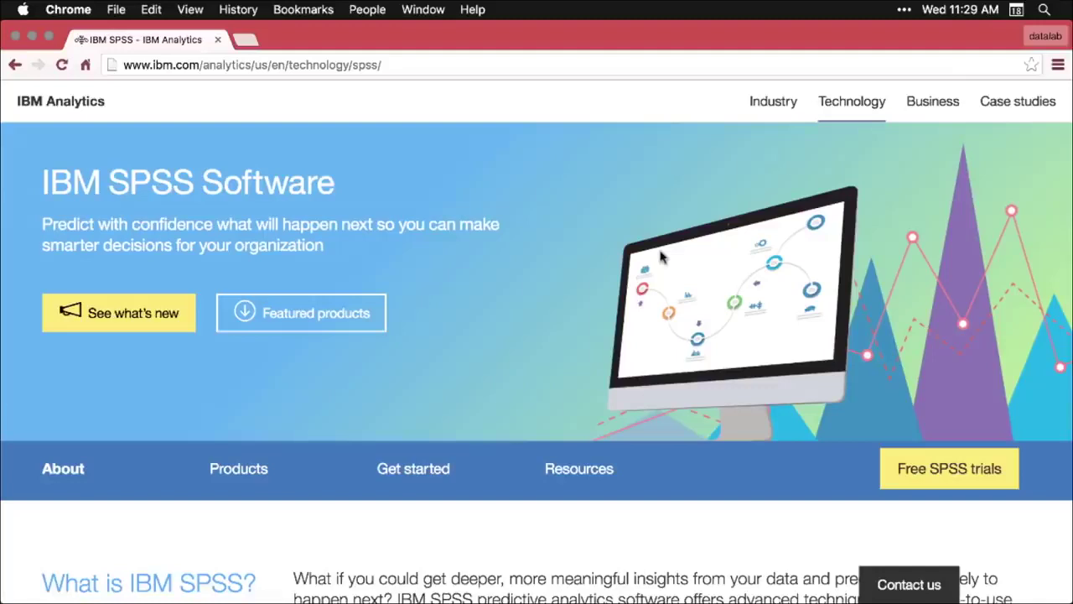
pyautogui.scroll(-3, 662, 257)
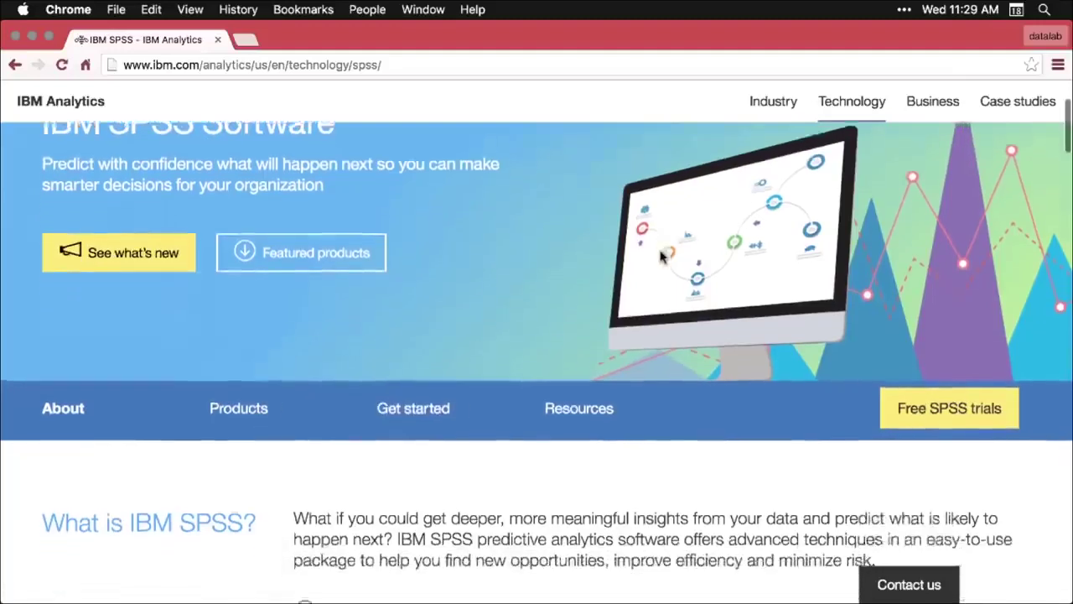
pyautogui.scroll(-6, 662, 258)
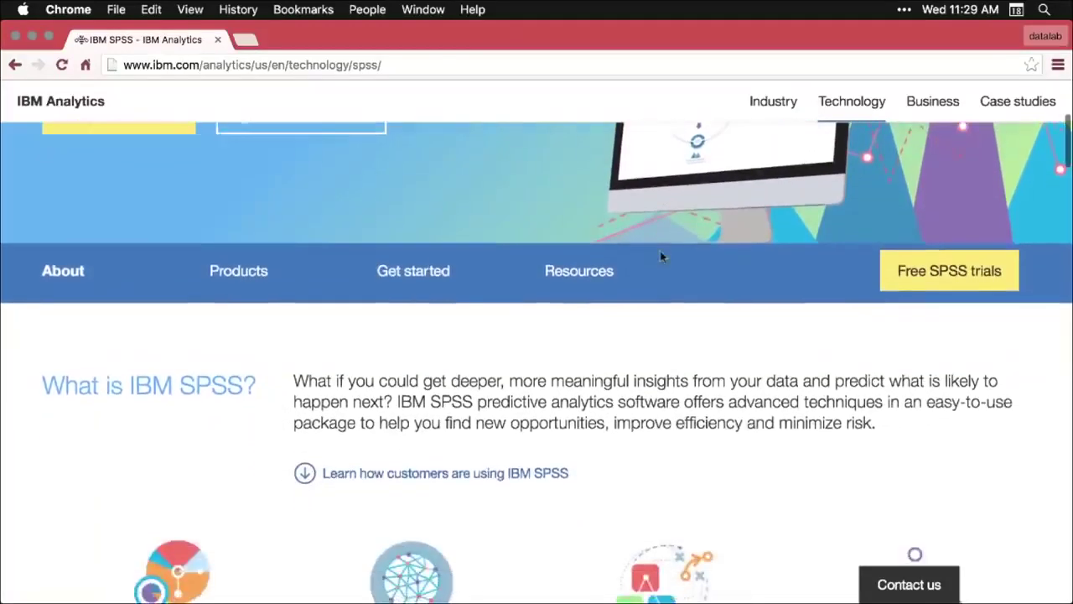
pyautogui.scroll(-2, 663, 257)
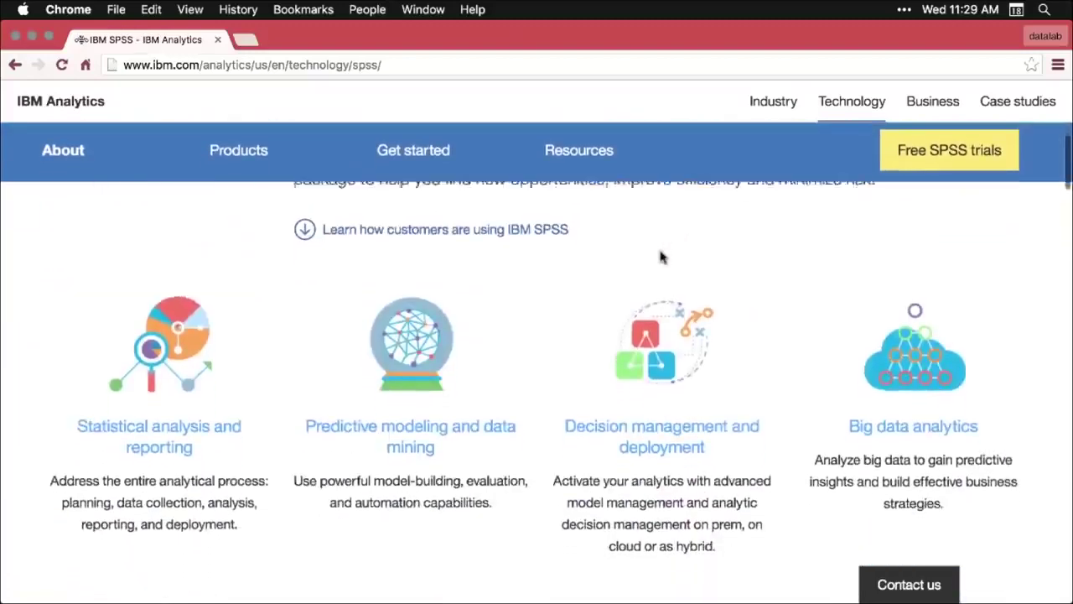
pyautogui.scroll(-1, 663, 257)
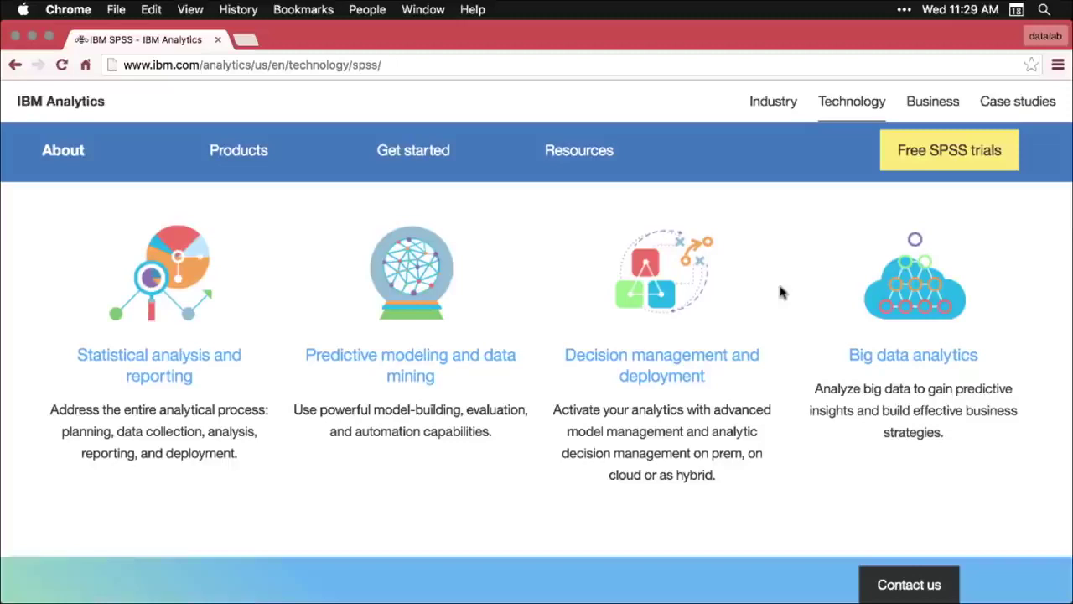
# Step: Switch to IBM SPSS Statistics and dismiss the startup dialog to reach an empty data editor
pyautogui.press('super+Tab')
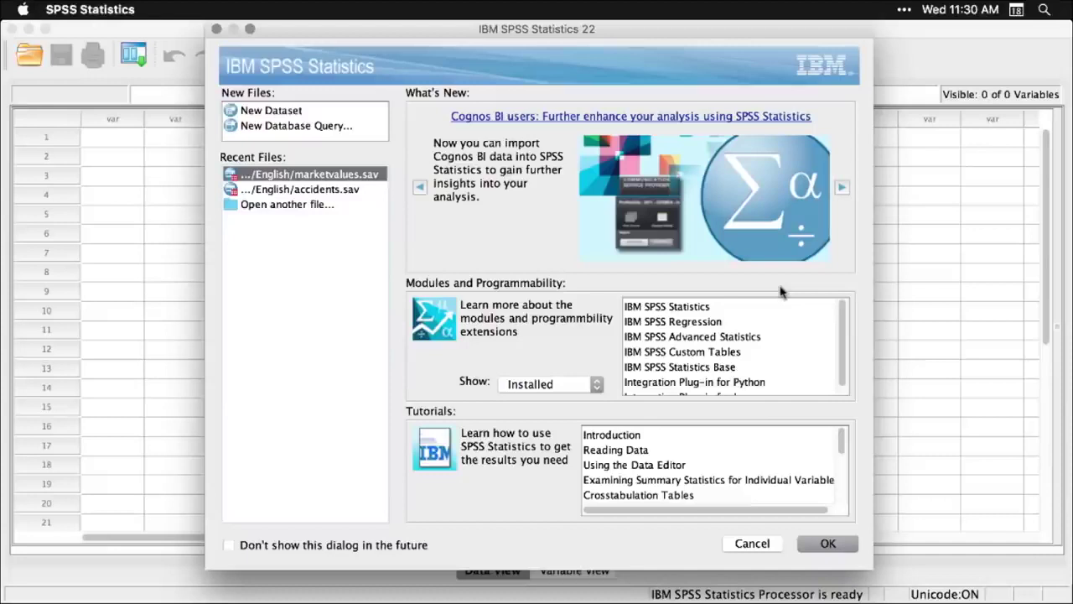
pyautogui.click(753, 545)
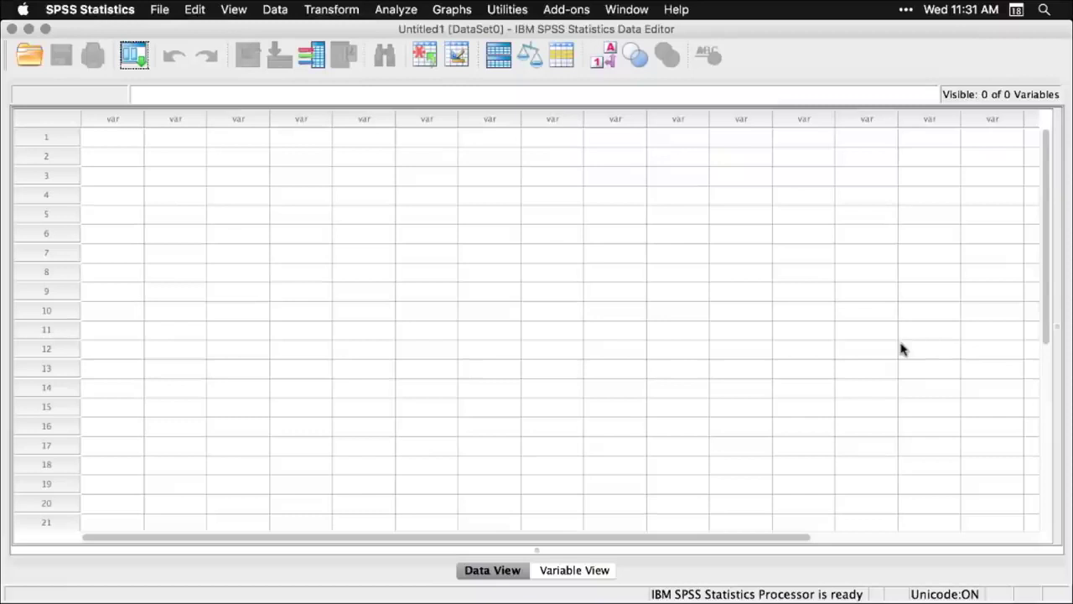
# Step: Switch to Path Finder, open marketvalues.sav from the SPSS 22 English samples folder, and look through its rows
pyautogui.press('super+Tab')
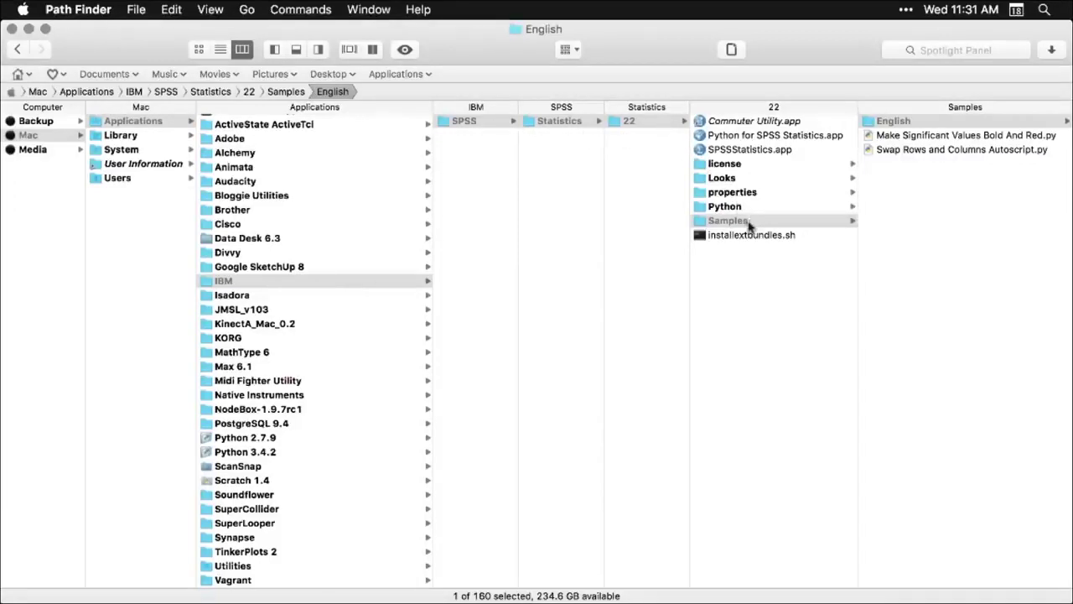
pyautogui.click(967, 124)
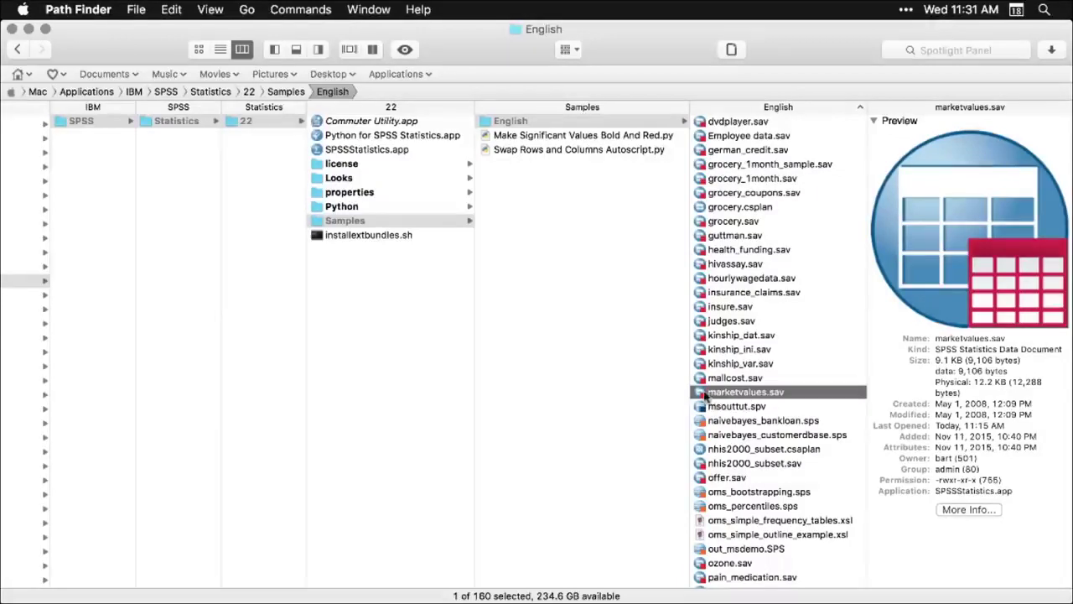
pyautogui.doubleClick(693, 396)
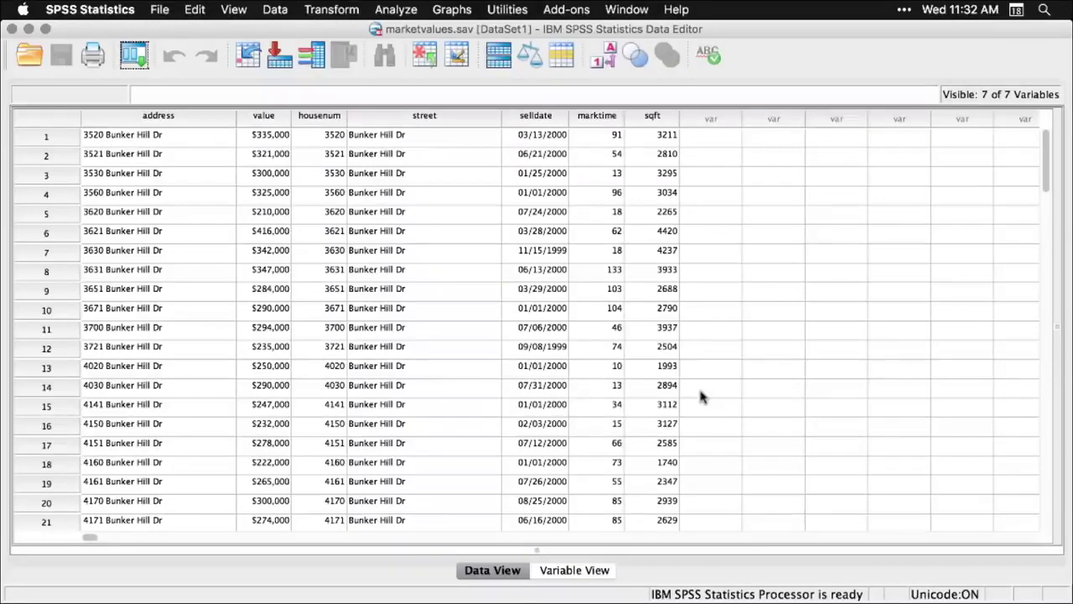
pyautogui.scroll(-12, 703, 398)
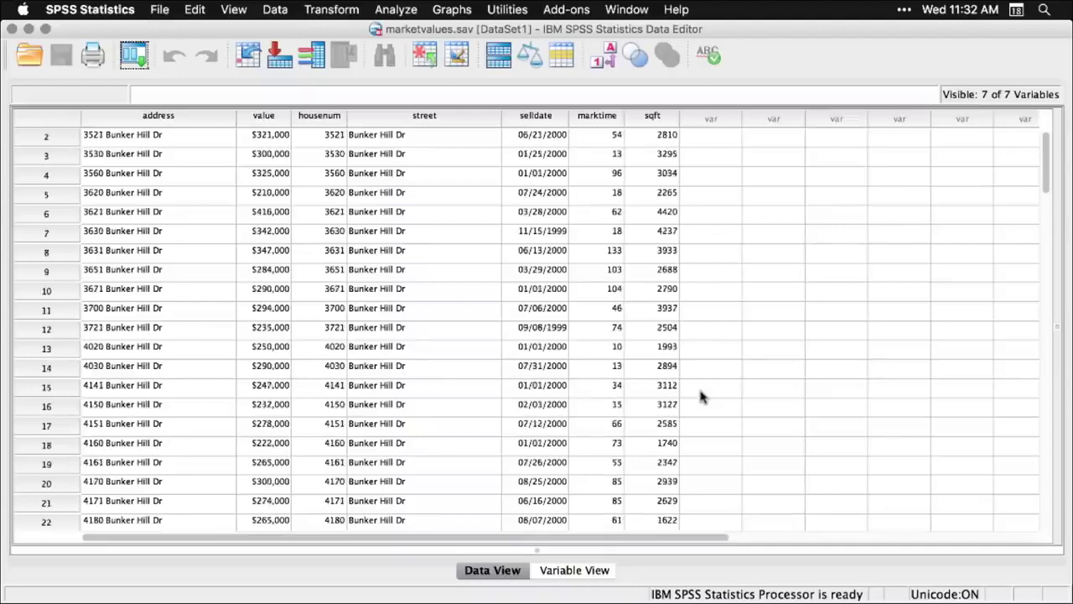
pyautogui.scroll(-8, 703, 397)
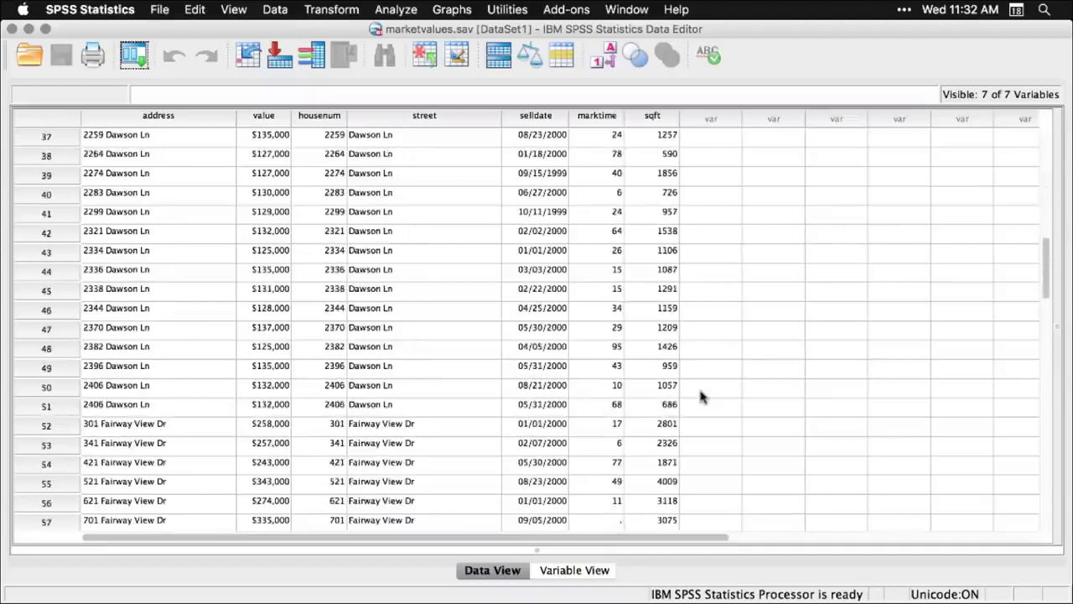
pyautogui.scroll(19, 703, 397)
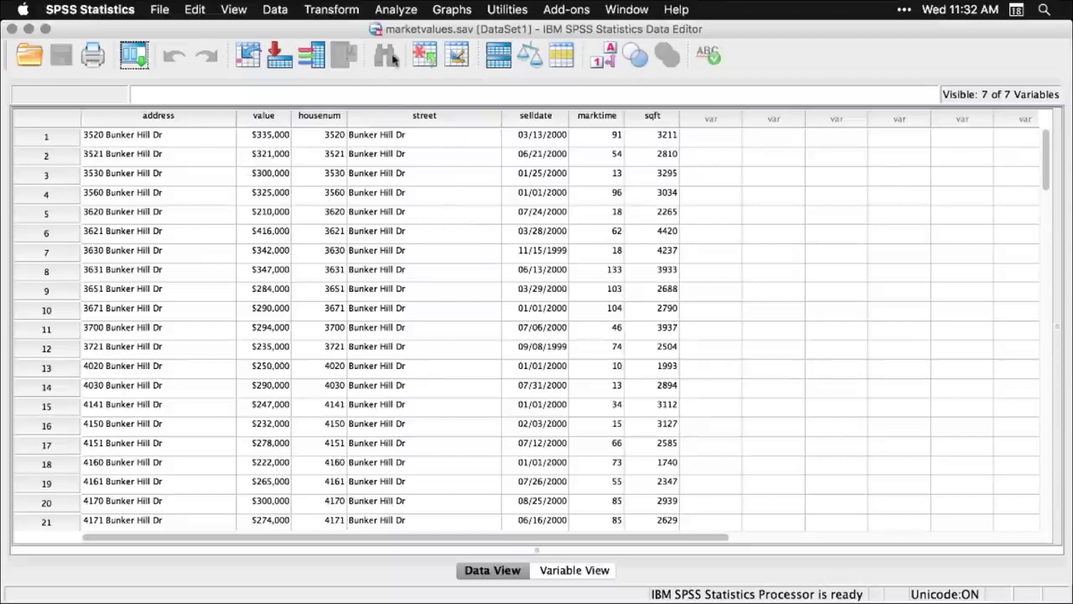
# Step: Create a legacy-dialog histogram of Purchase Price with the normal curve displayed, and view the full chart in the output
pyautogui.click(461, 10)
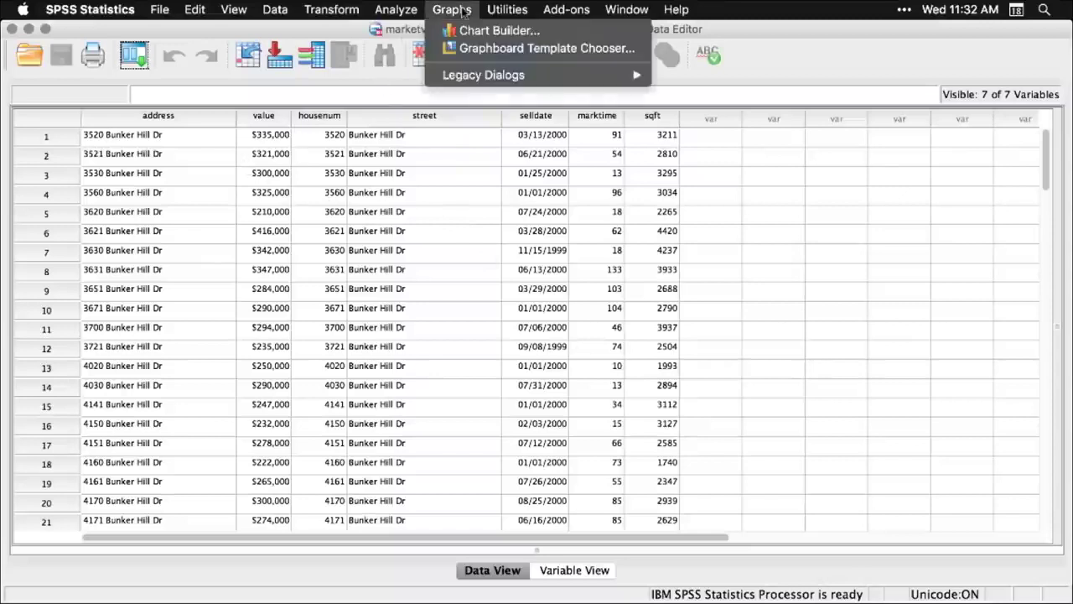
pyautogui.moveTo(471, 73)
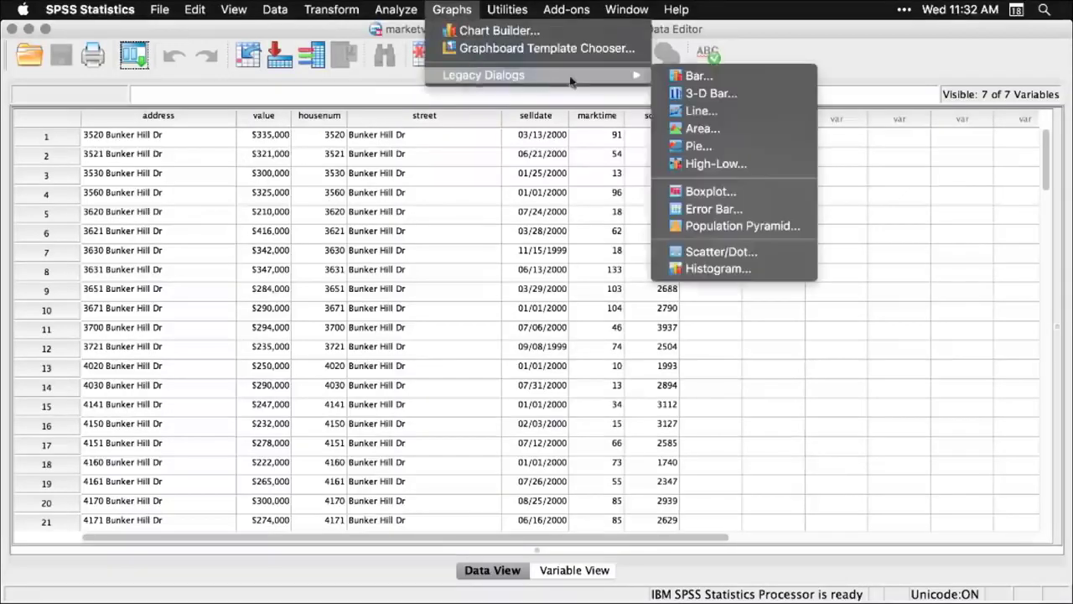
pyautogui.click(702, 270)
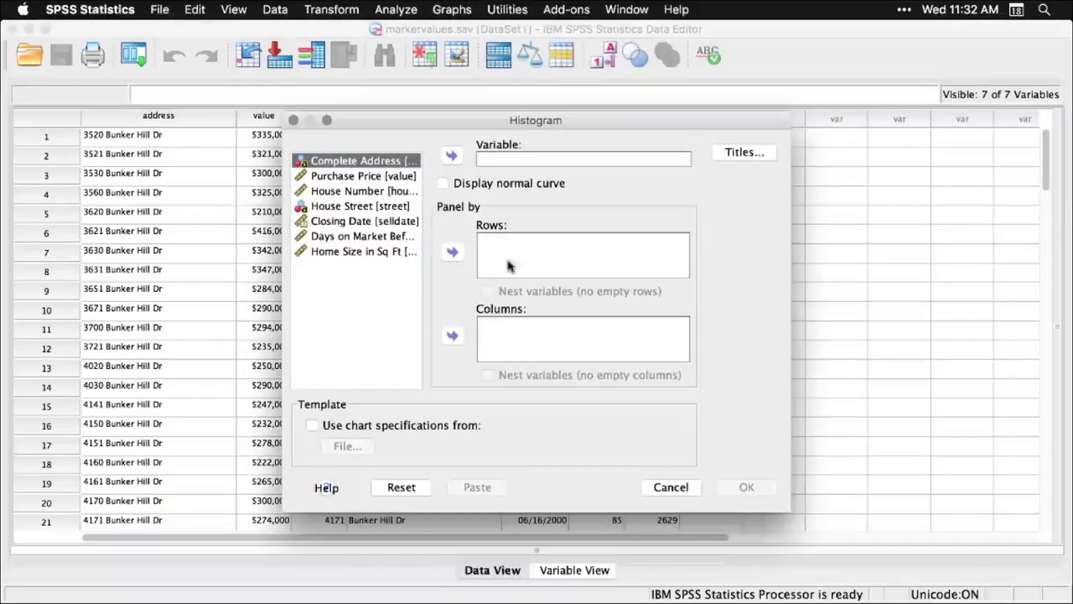
pyautogui.click(381, 178)
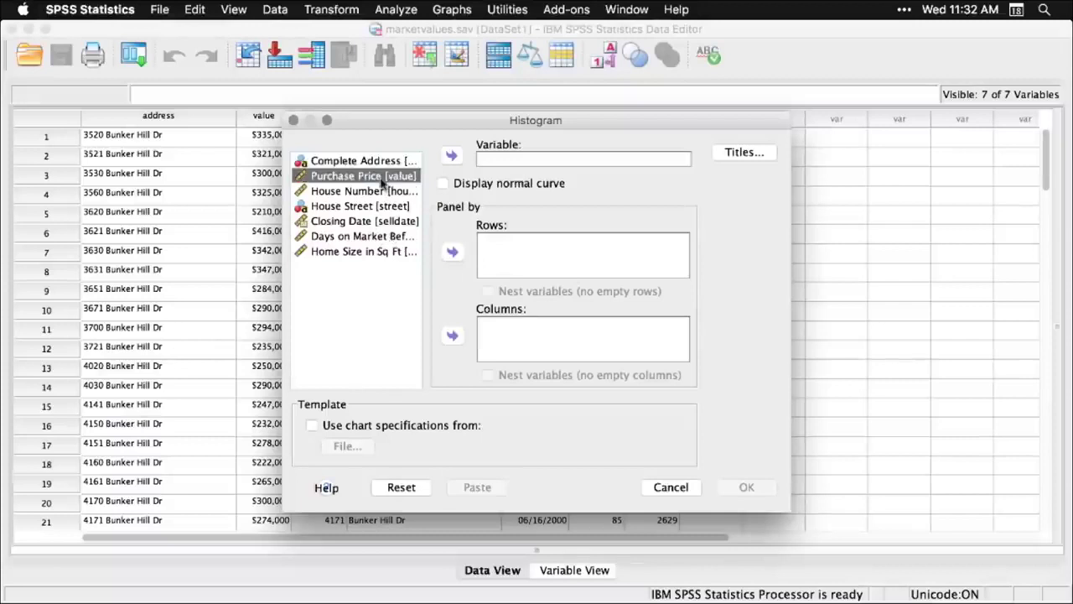
pyautogui.click(453, 158)
pyautogui.click(443, 183)
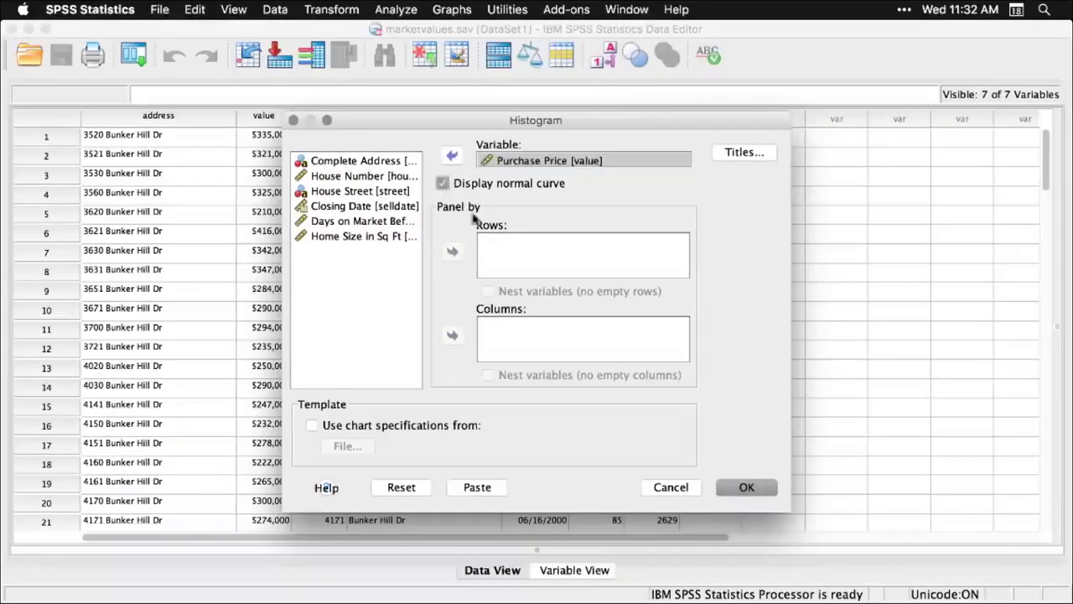
pyautogui.click(749, 488)
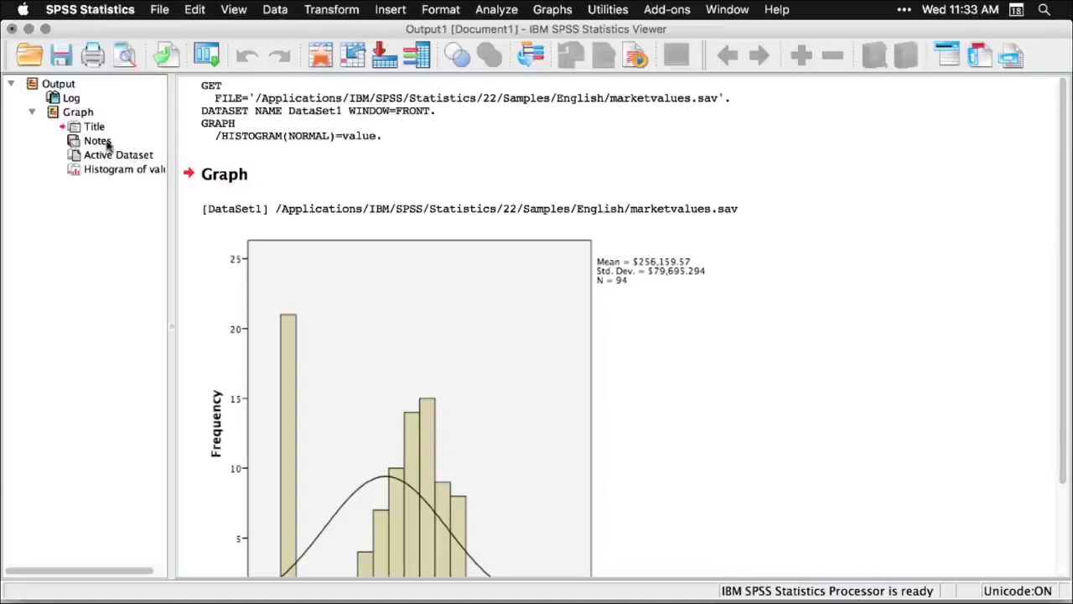
pyautogui.hscroll(2, 107, 144)
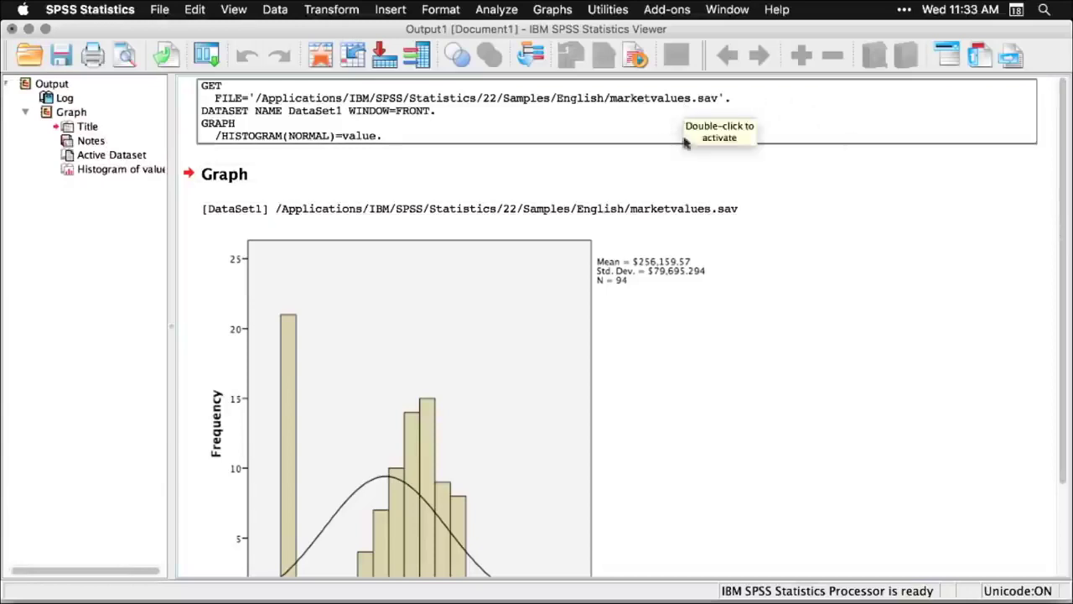
pyautogui.scroll(-3, 738, 307)
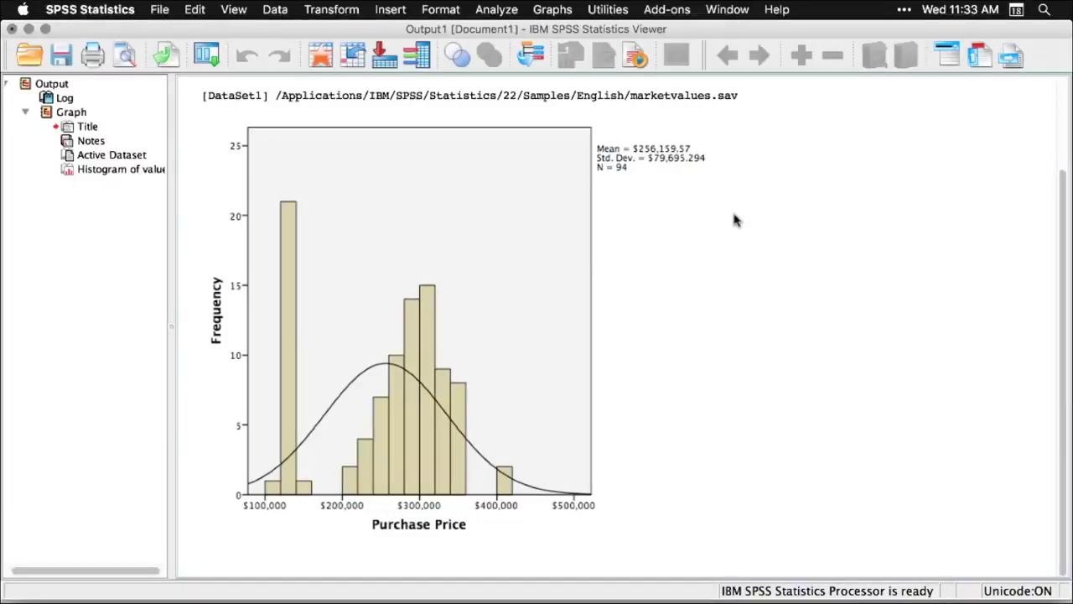
# Step: Return to the marketvalues.sav data and run the Explore descriptive analysis with Purchase Price as the dependent variable
pyautogui.press('super+grave')
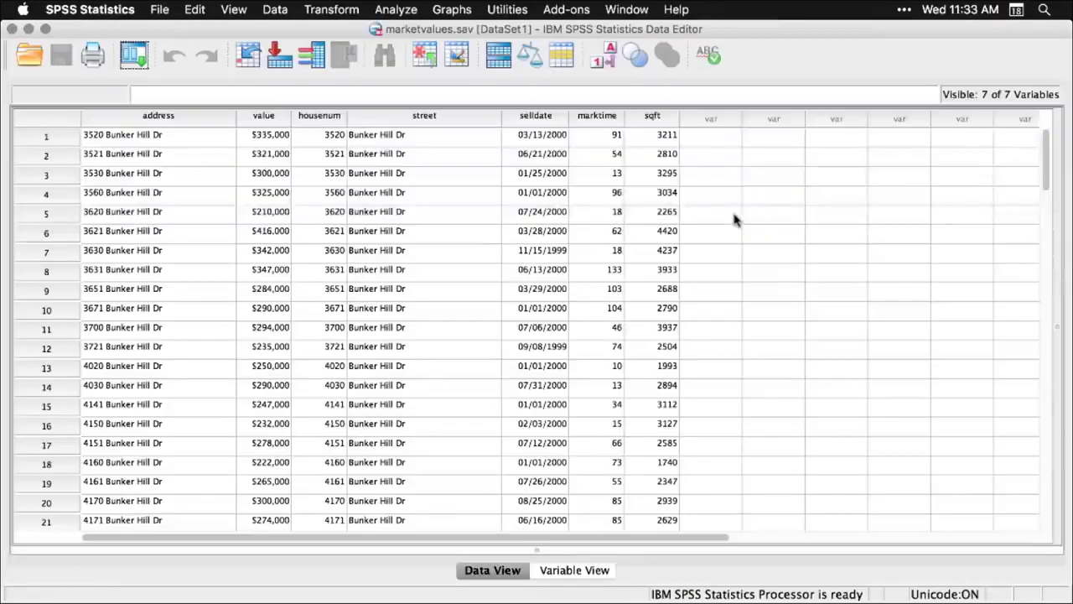
pyautogui.click(406, 10)
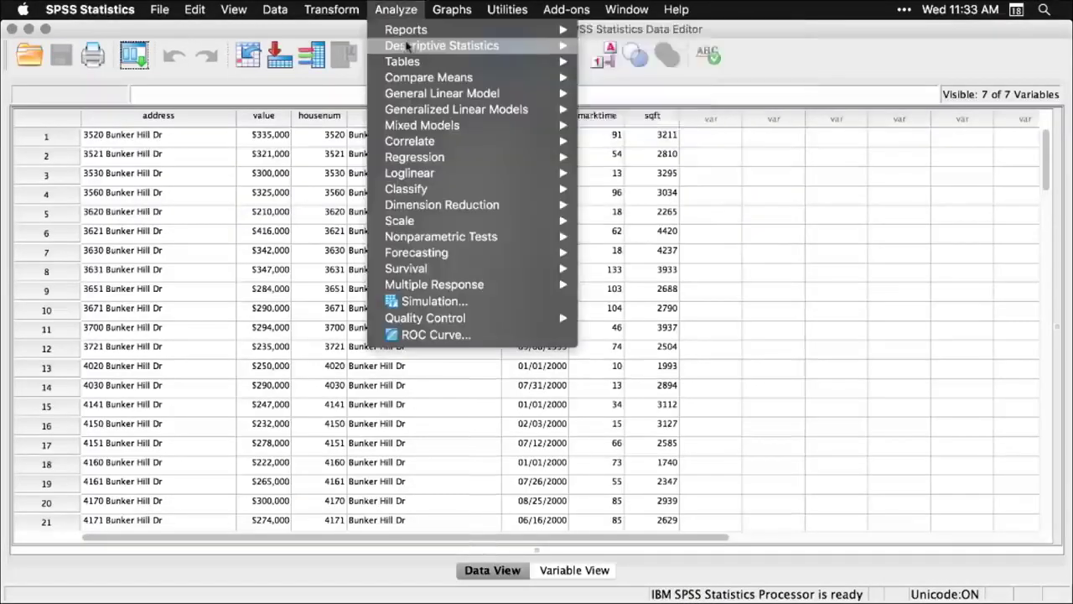
pyautogui.moveTo(408, 48)
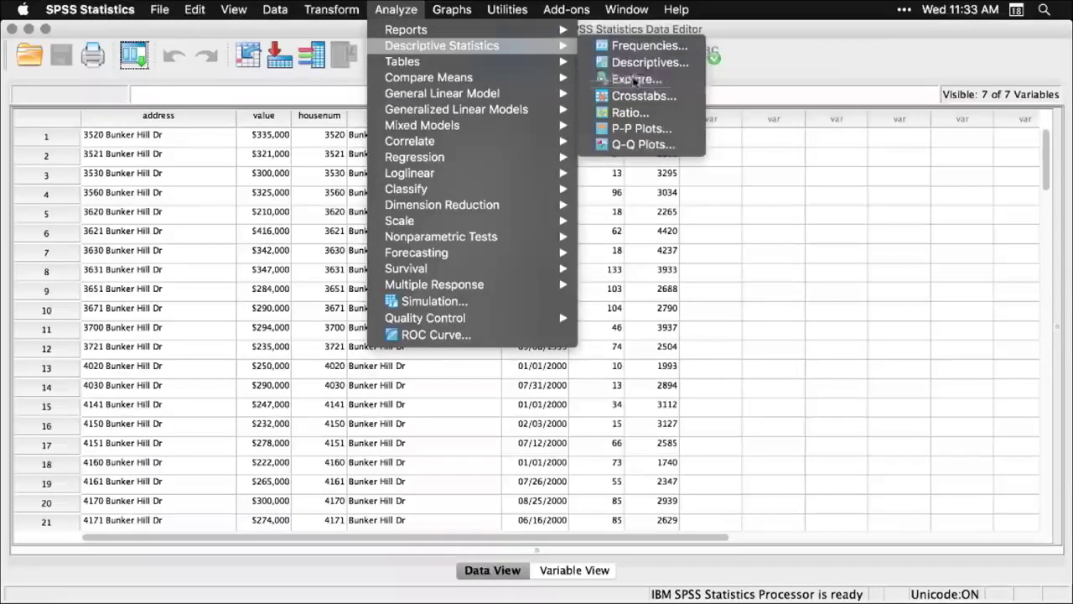
pyautogui.click(634, 80)
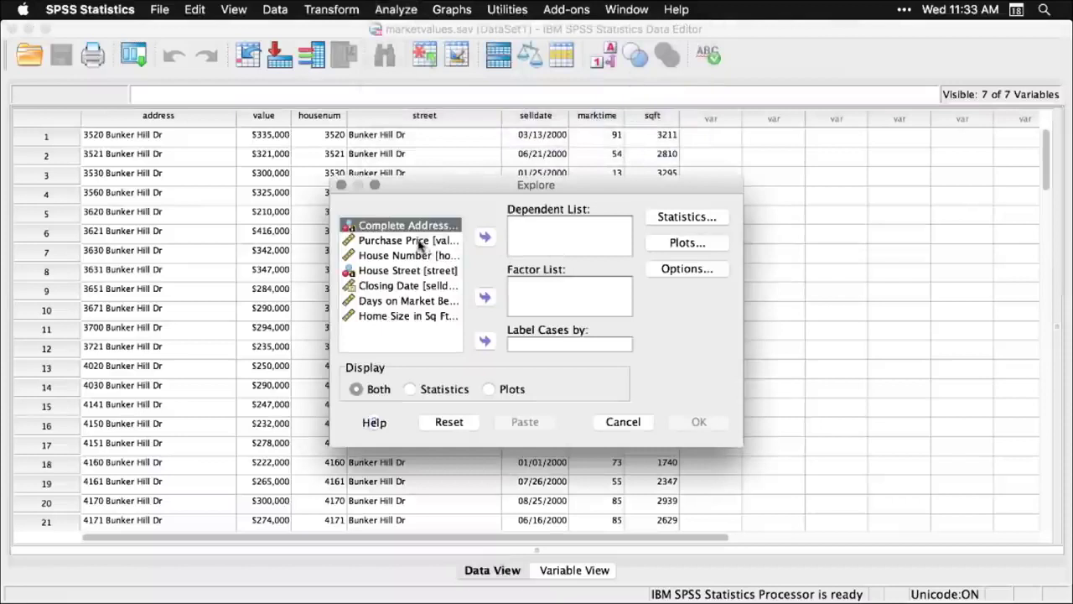
pyautogui.click(420, 241)
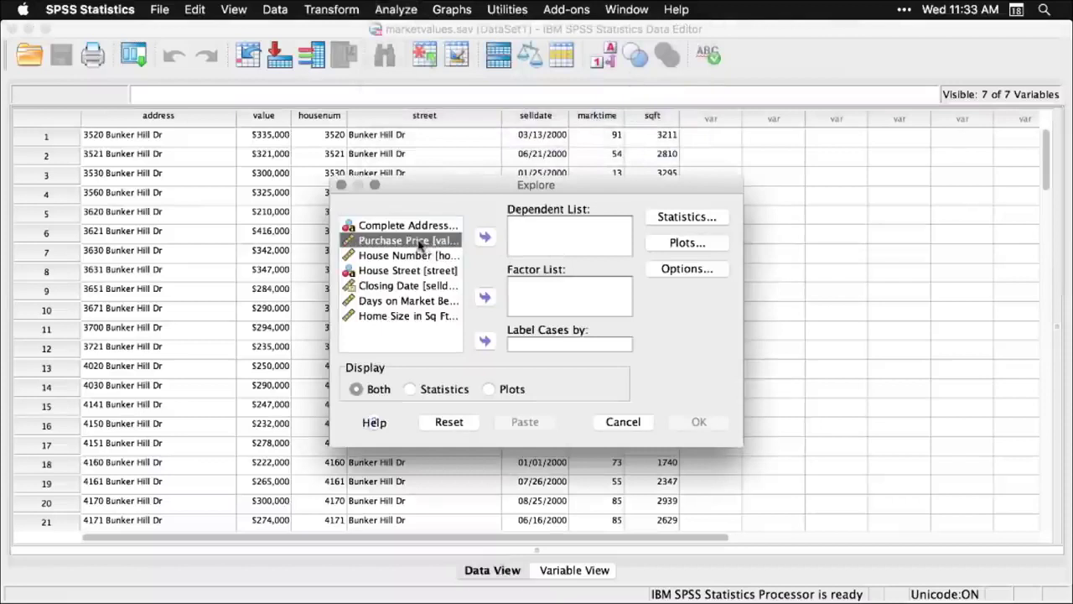
pyautogui.click(485, 238)
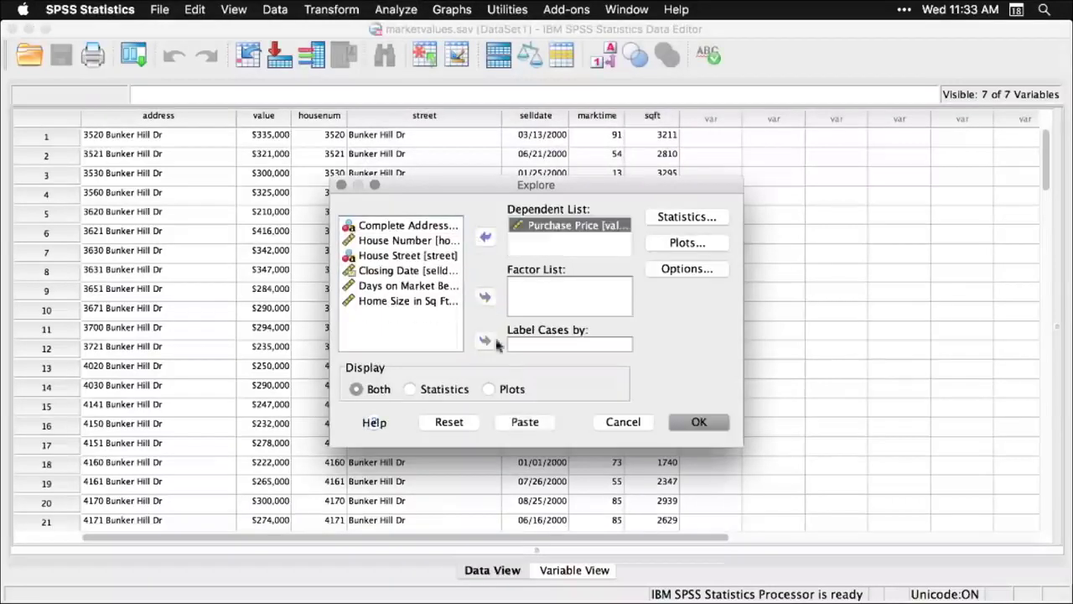
pyautogui.click(699, 424)
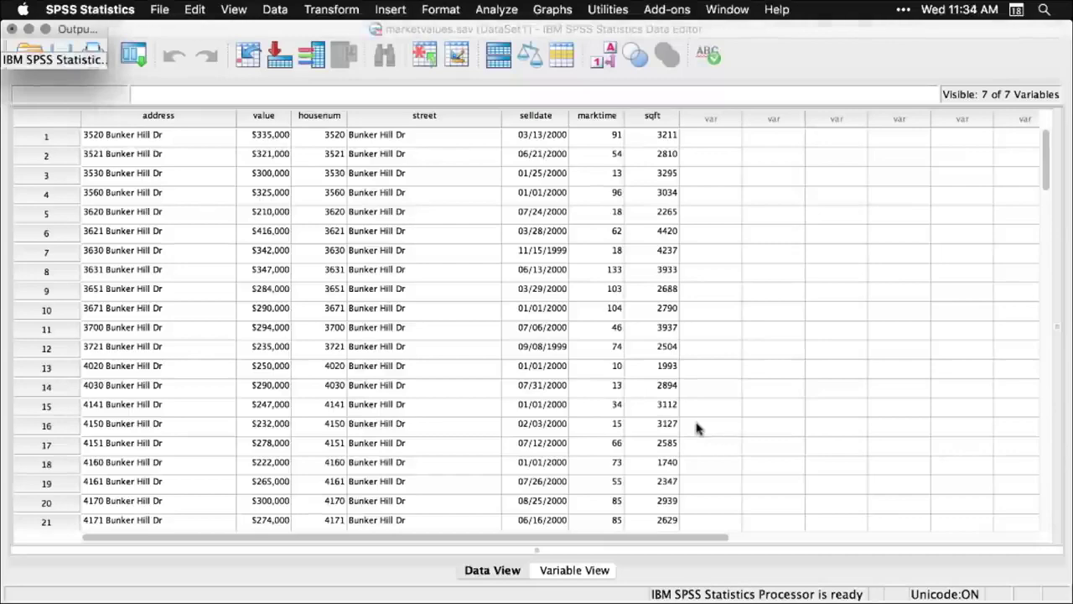
# Step: Examine the Explore output's descriptives, stem-and-leaf plot and boxplot, along with the logged commands and the earlier histogram
pyautogui.scroll(10, 697, 430)
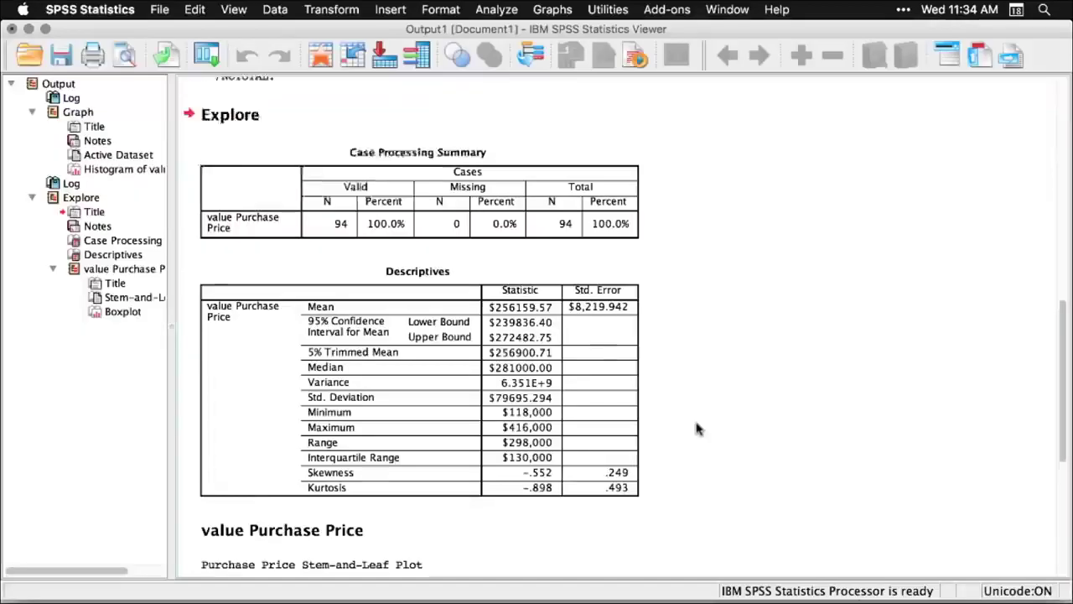
pyautogui.scroll(-5, 696, 429)
pyautogui.scroll(-10, 696, 429)
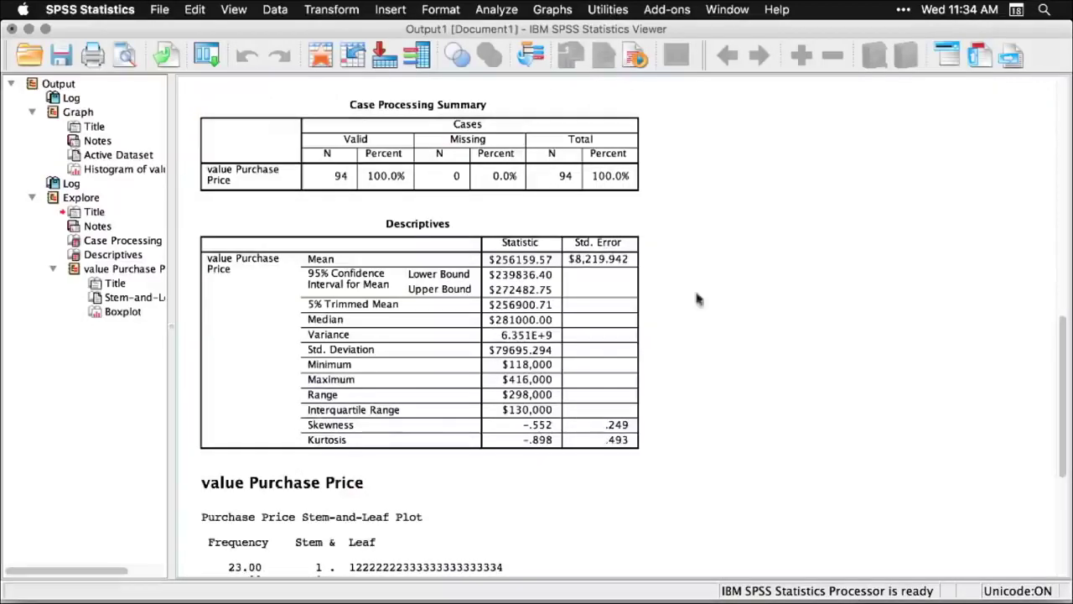
pyautogui.scroll(-9, 680, 206)
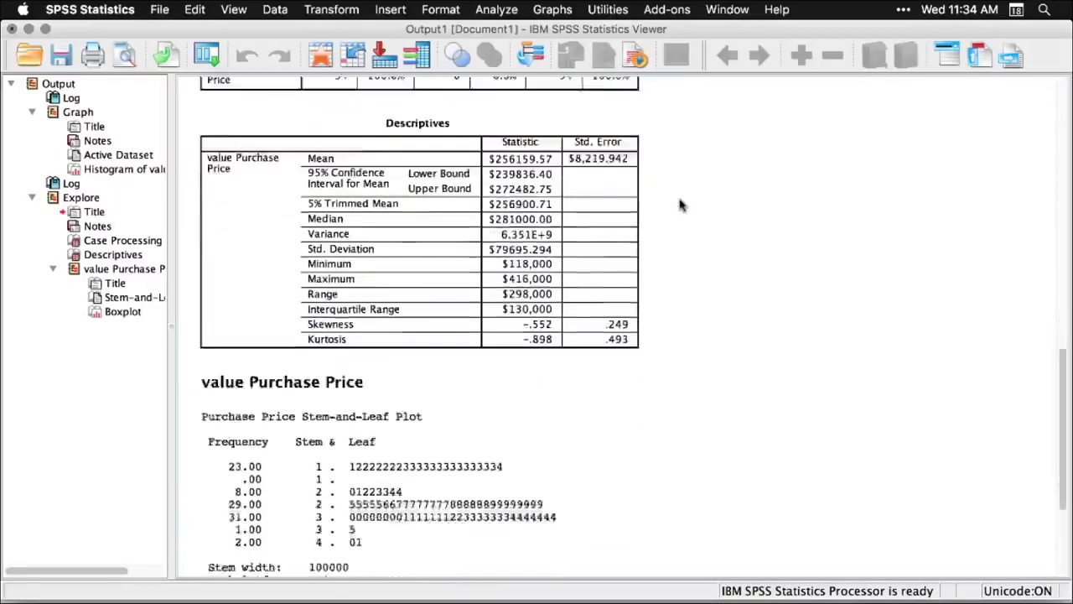
pyautogui.scroll(-6, 679, 205)
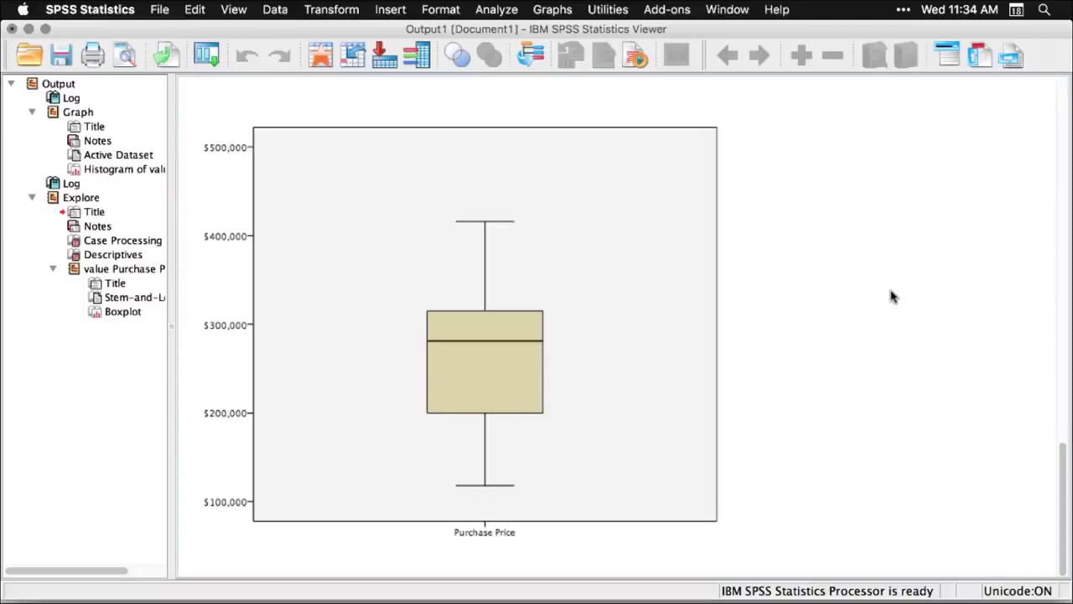
pyautogui.scroll(15, 892, 296)
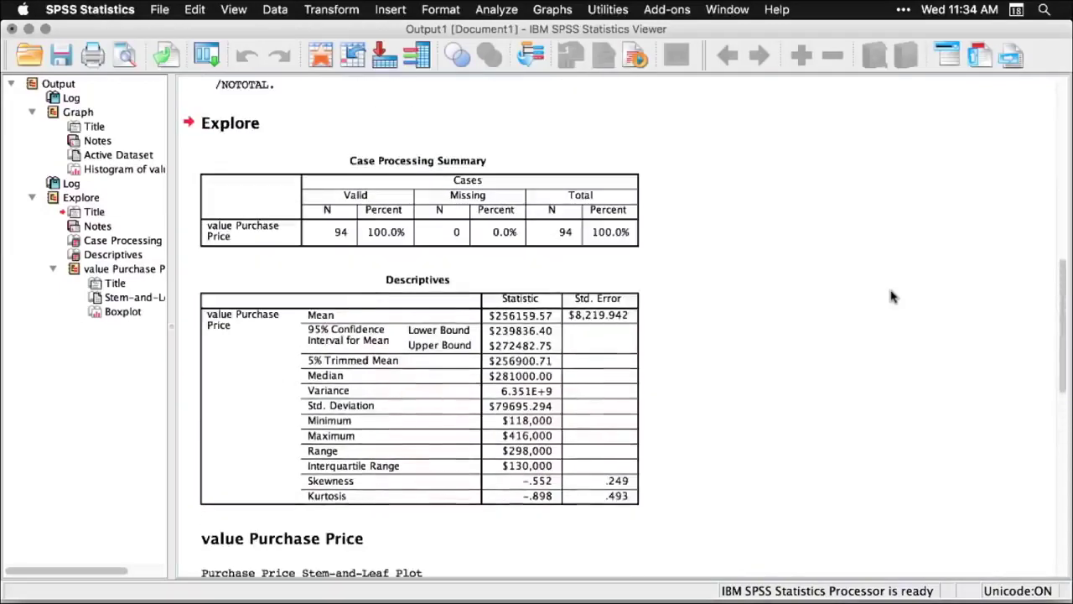
pyautogui.scroll(10, 892, 297)
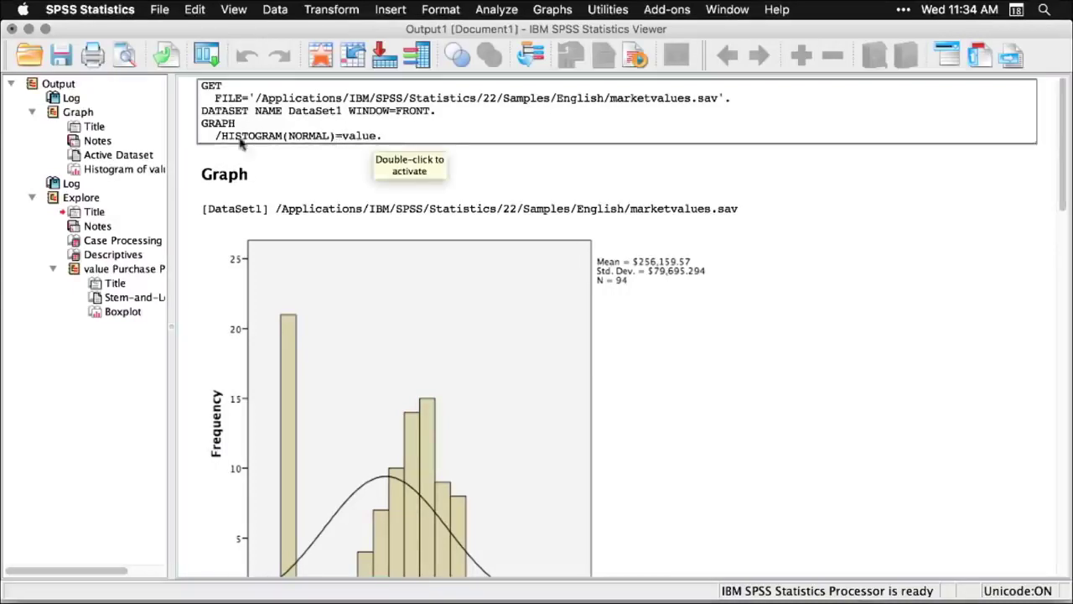
pyautogui.scroll(-2, 822, 365)
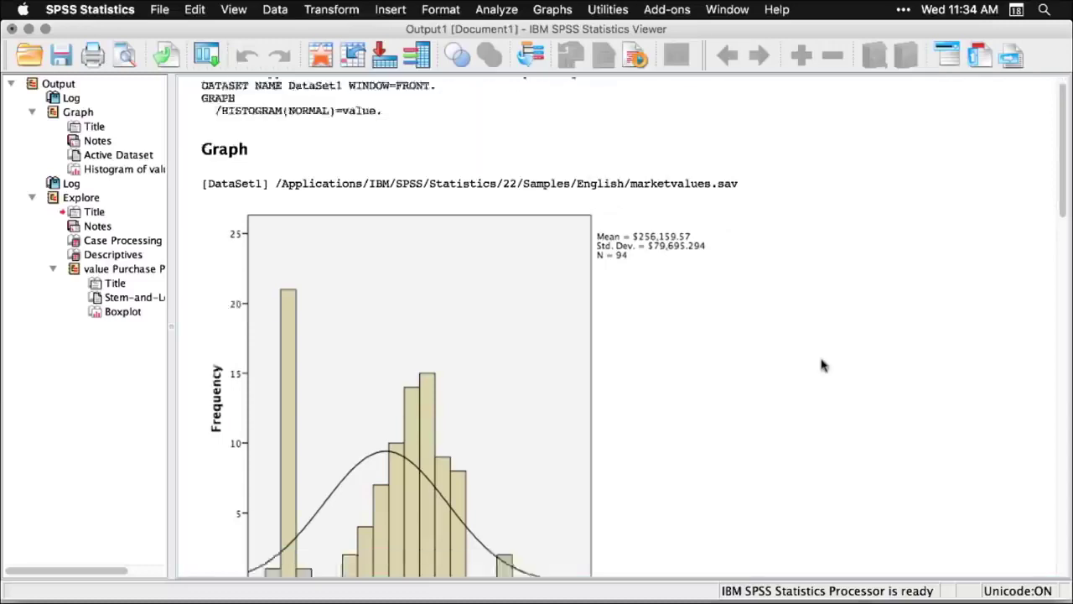
pyautogui.scroll(-10, 822, 365)
pyautogui.scroll(5, 822, 365)
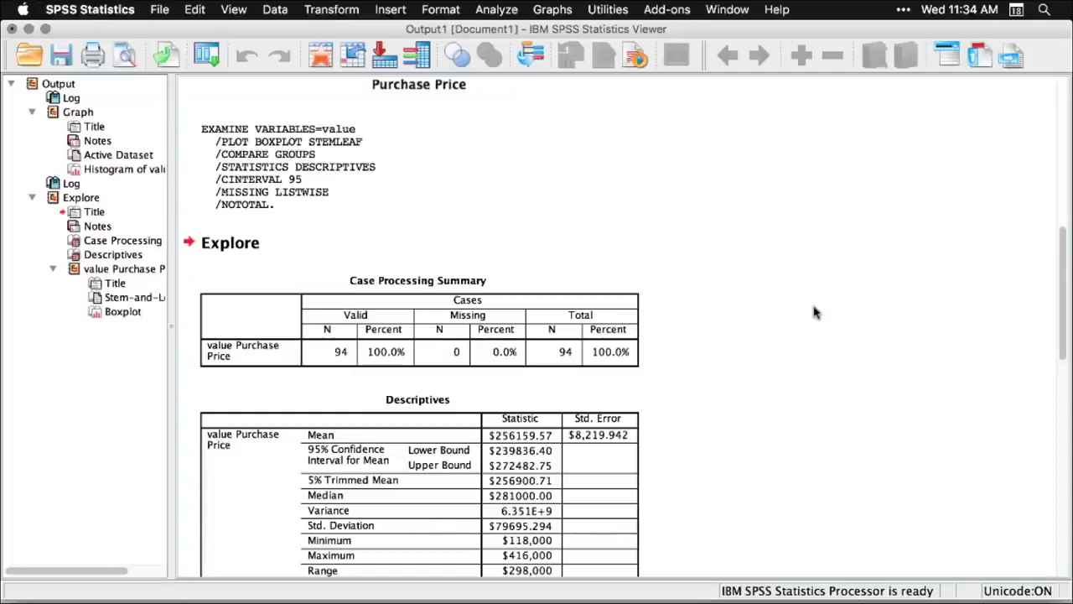
# Step: Create a new syntax file and collapse the command information pane to give the editor its full height
pyautogui.click(159, 10)
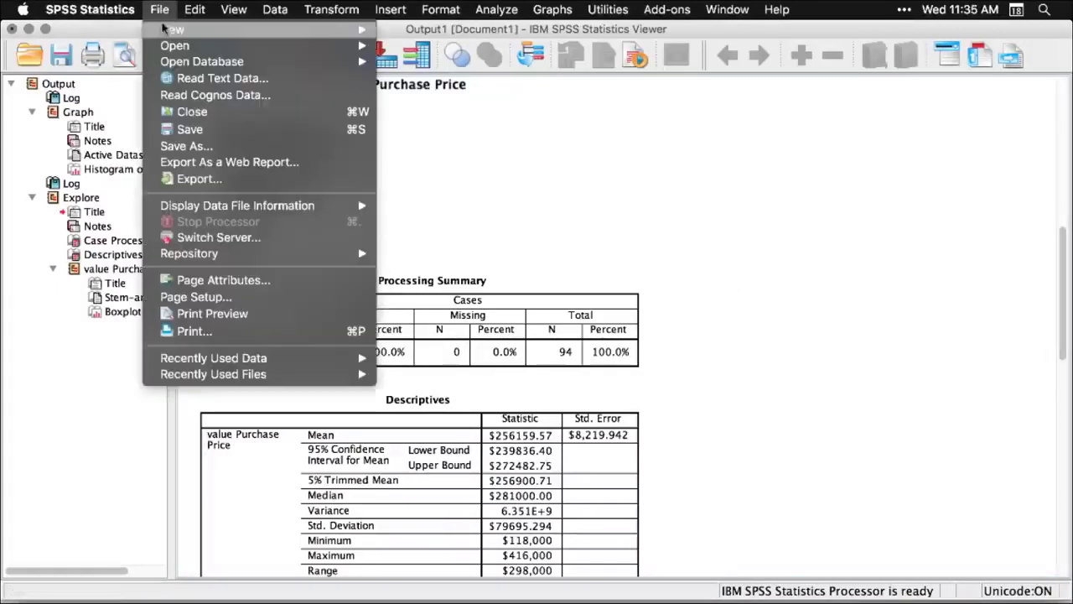
pyautogui.moveTo(362, 30)
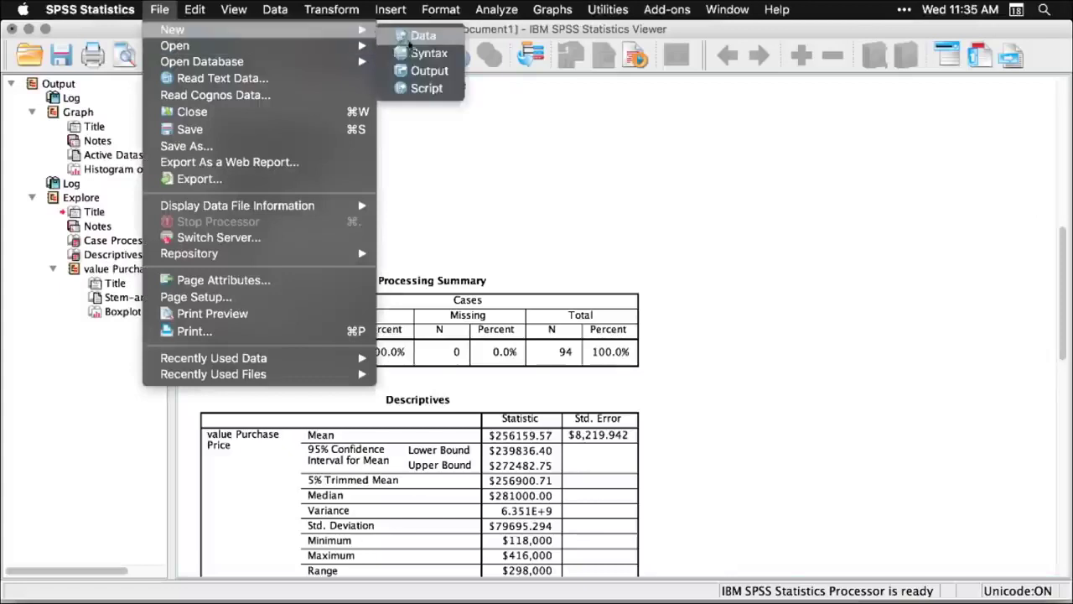
pyautogui.click(419, 54)
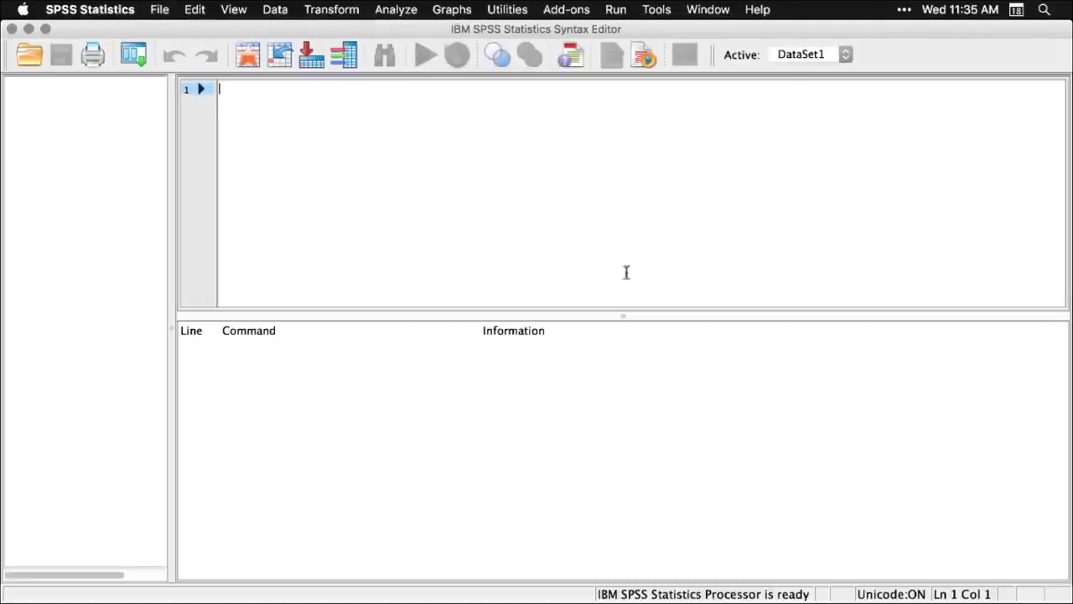
pyautogui.click(623, 316)
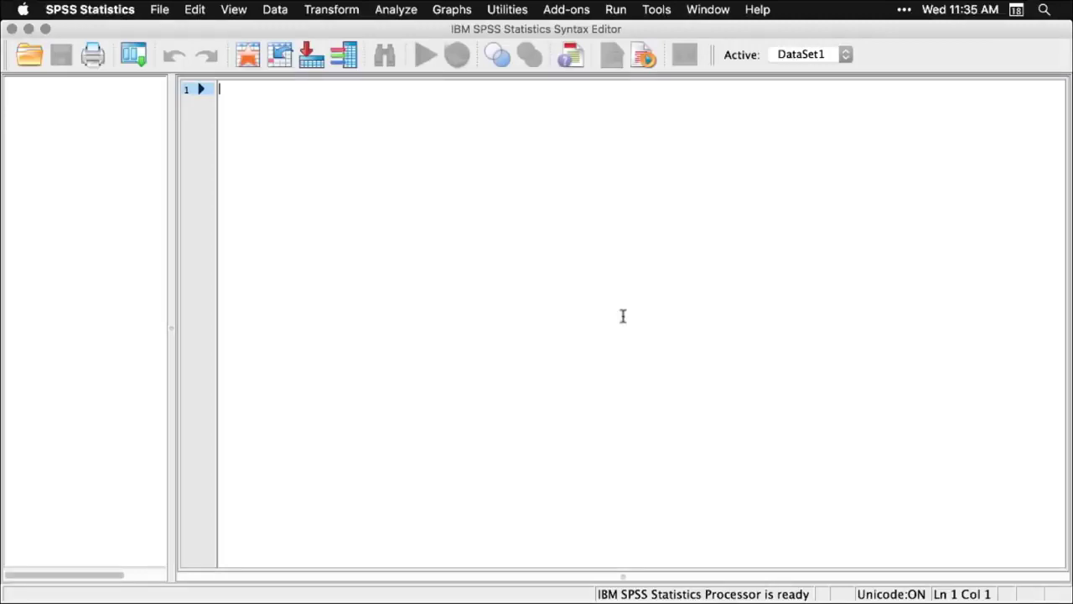
# Step: Paste the Explore command for Purchase Price into the syntax file instead of running it
pyautogui.click(412, 15)
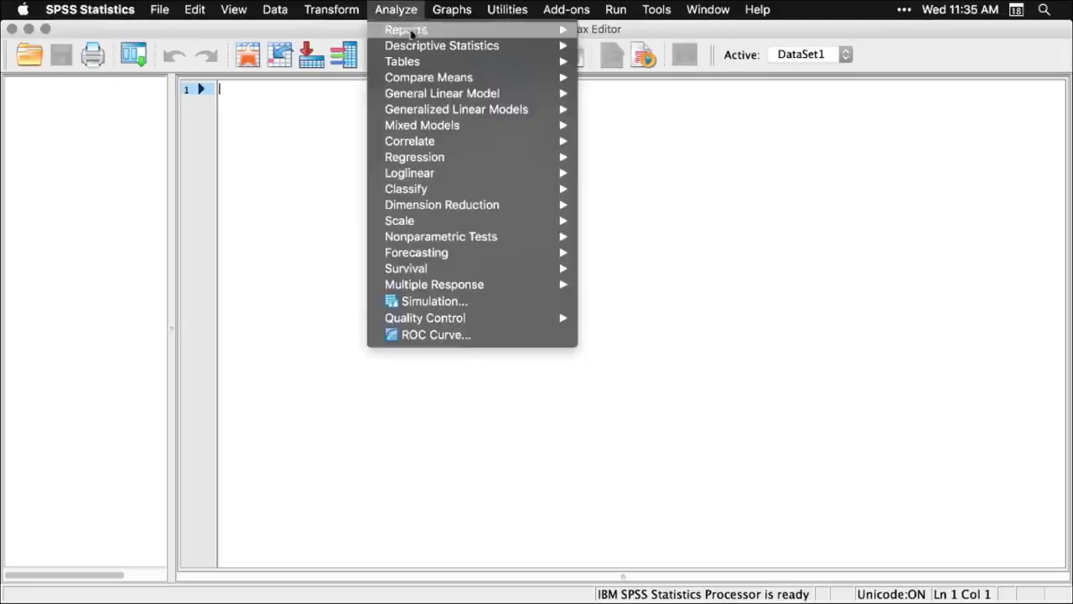
pyautogui.moveTo(412, 44)
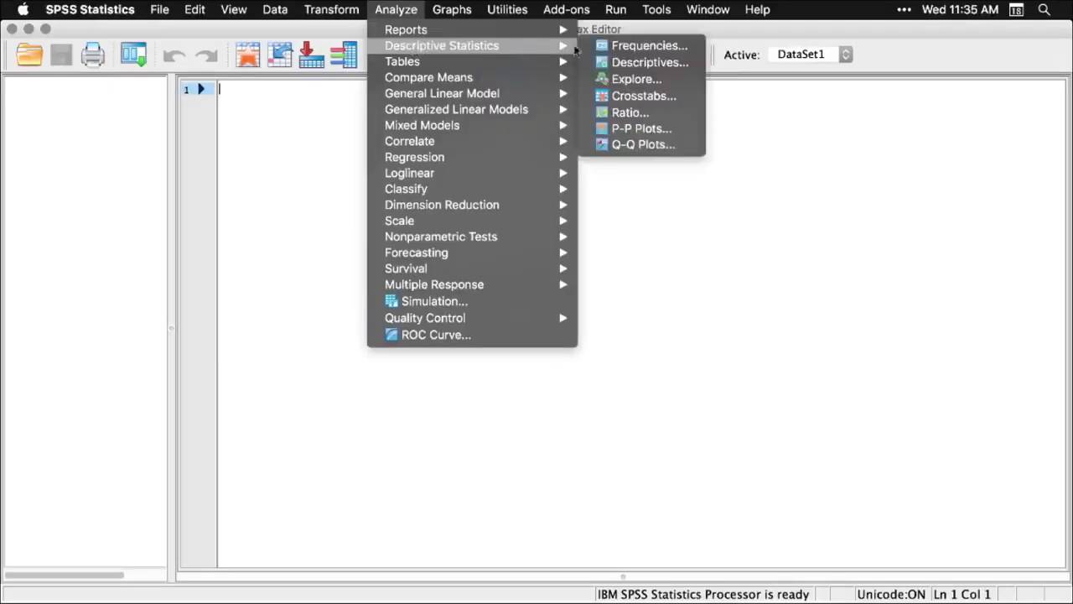
pyautogui.click(636, 80)
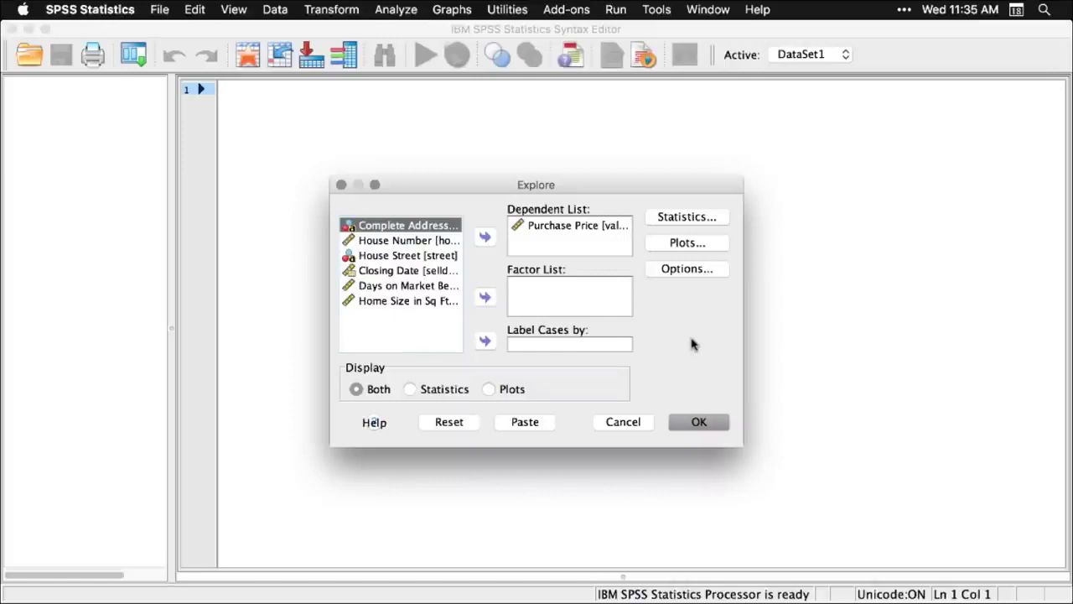
pyautogui.click(525, 423)
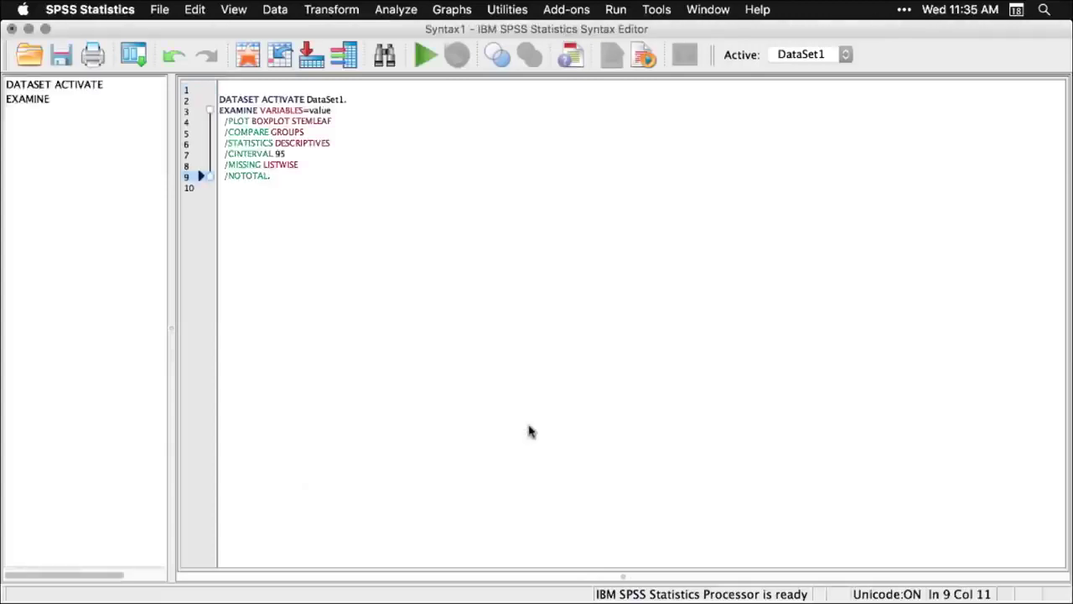
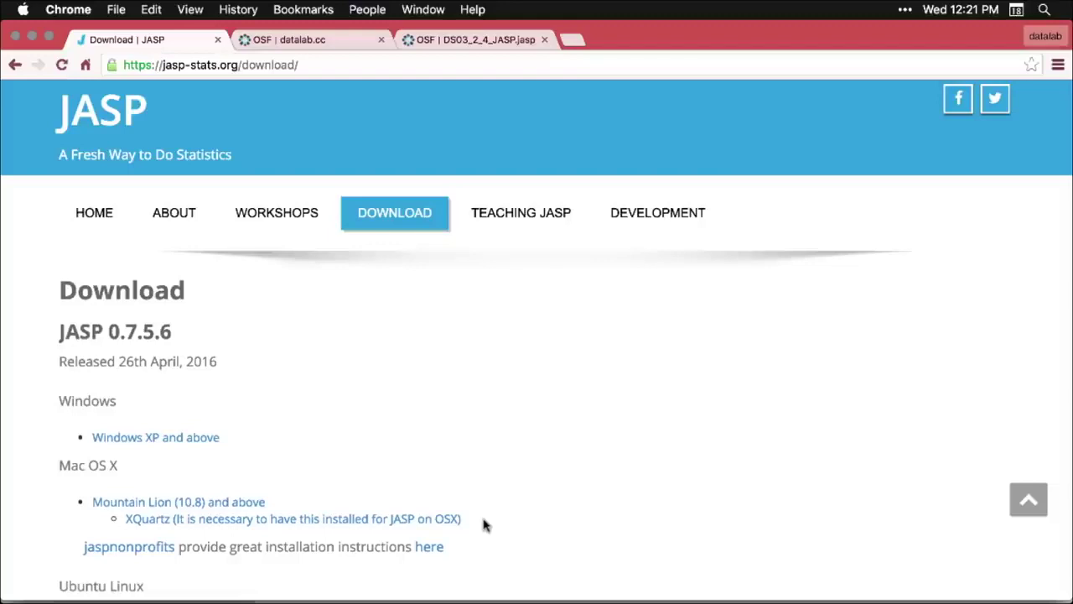
# Step: Switch from the JASP download page to JASP, open the Big 5 example data set and widen the results area
pyautogui.scroll(-5, 483, 524)
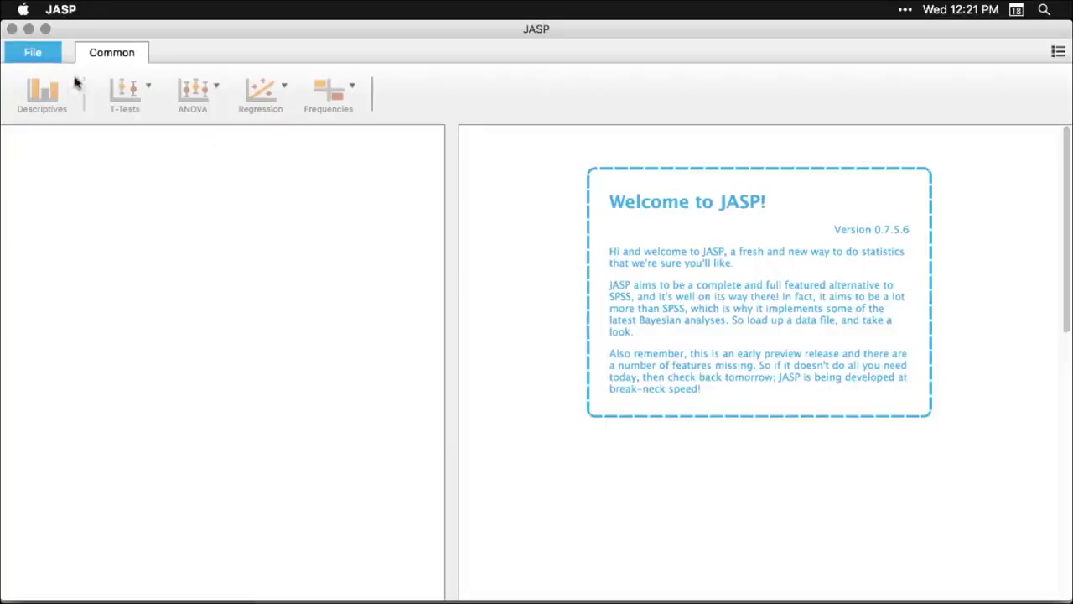
pyautogui.click(34, 54)
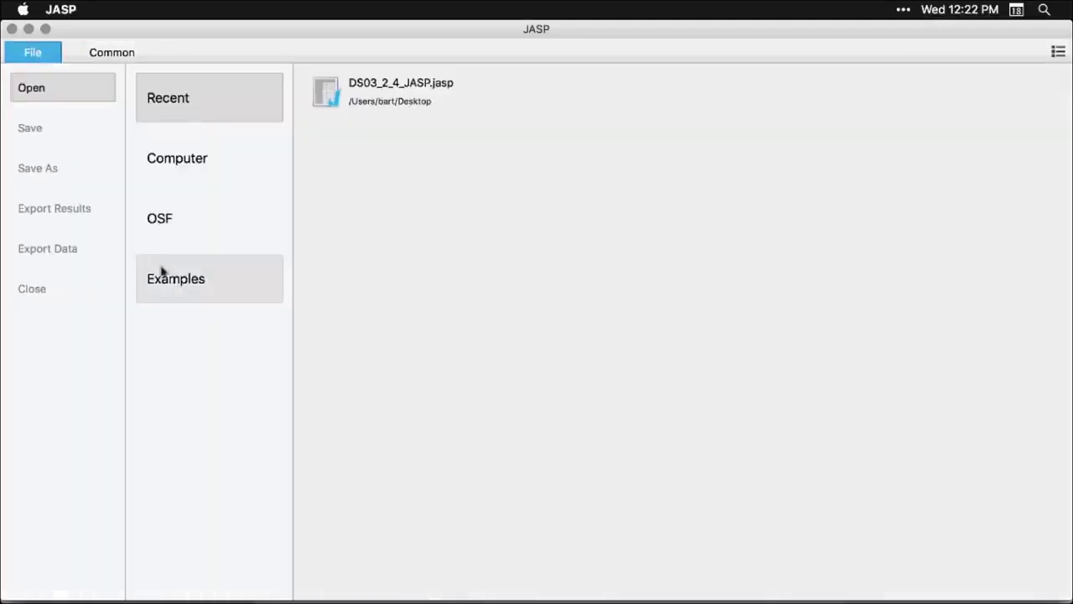
pyautogui.click(178, 286)
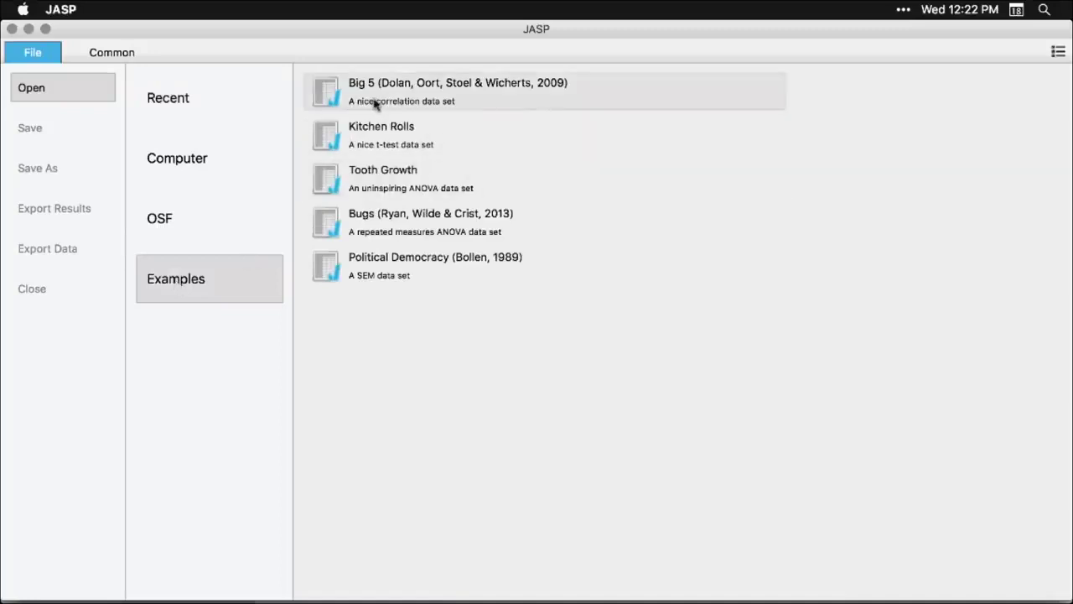
pyautogui.click(514, 105)
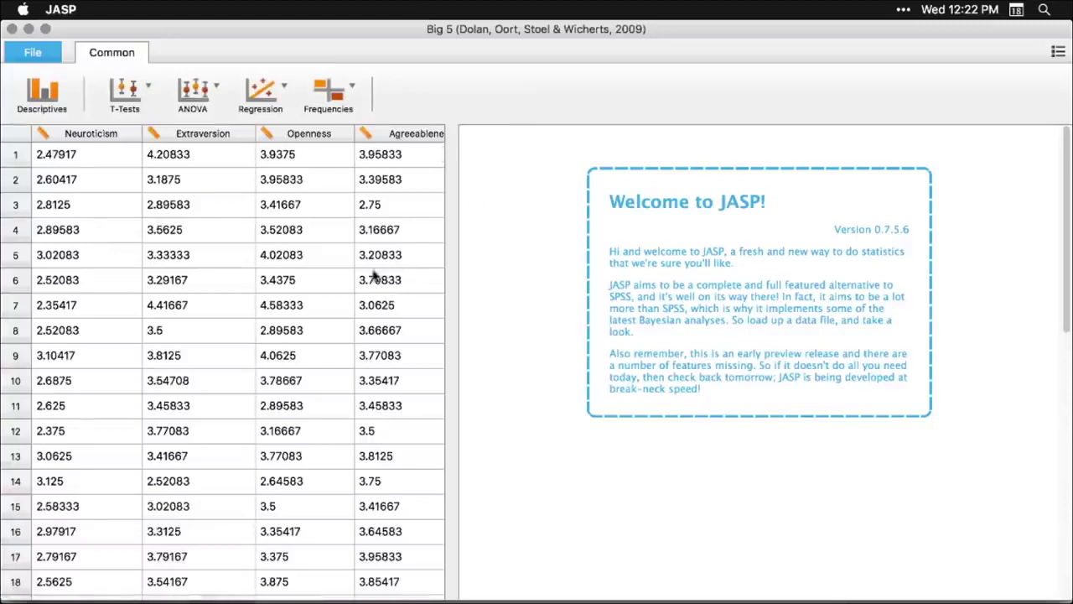
pyautogui.moveTo(450, 355); pyautogui.dragTo(401, 367)
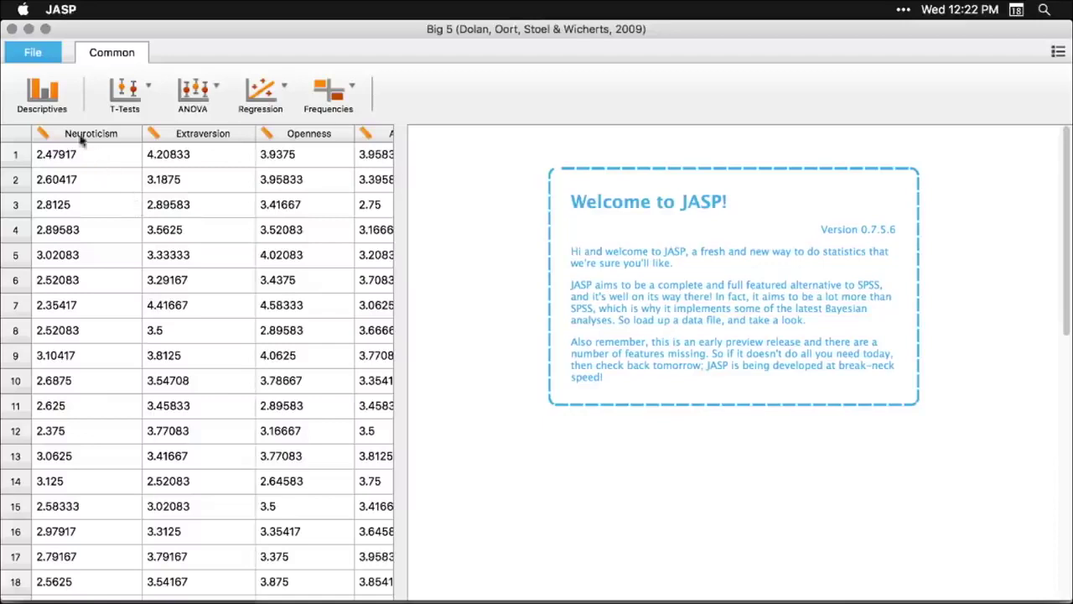
# Step: Run a Descriptives analysis on all five variables, from Neuroticism through Conscientiousness
pyautogui.click(44, 94)
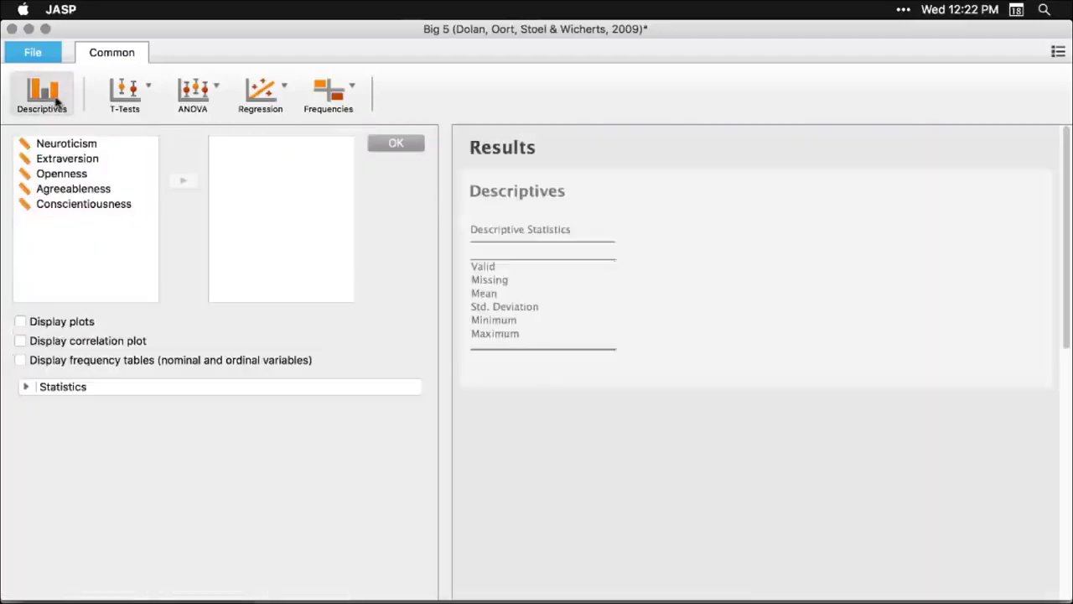
pyautogui.click(65, 147)
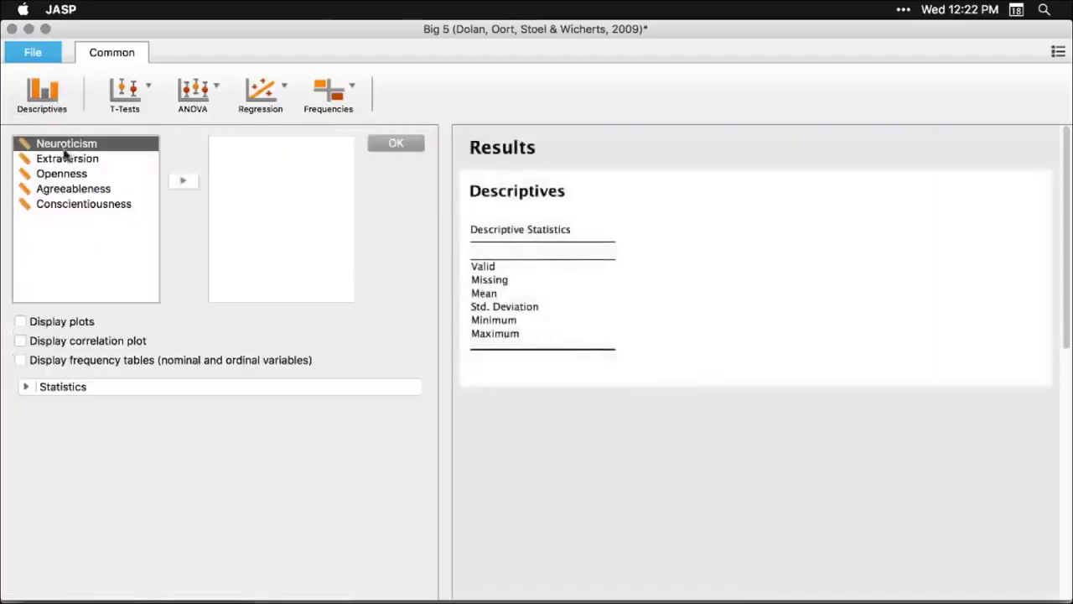
pyautogui.keyDown('shift'); pyautogui.click(60, 206); pyautogui.keyUp('shift')
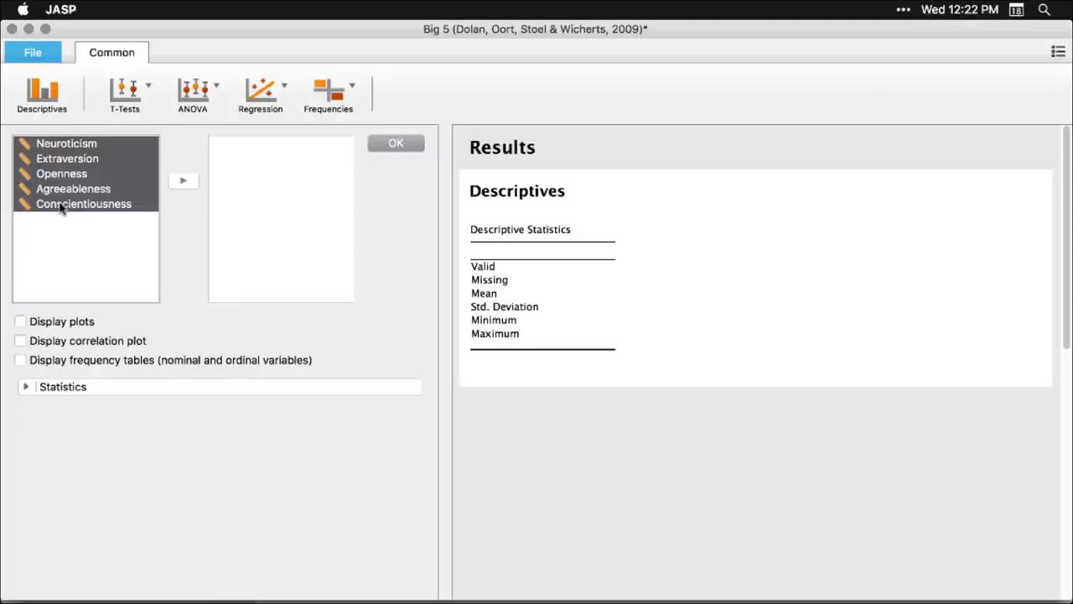
pyautogui.click(184, 182)
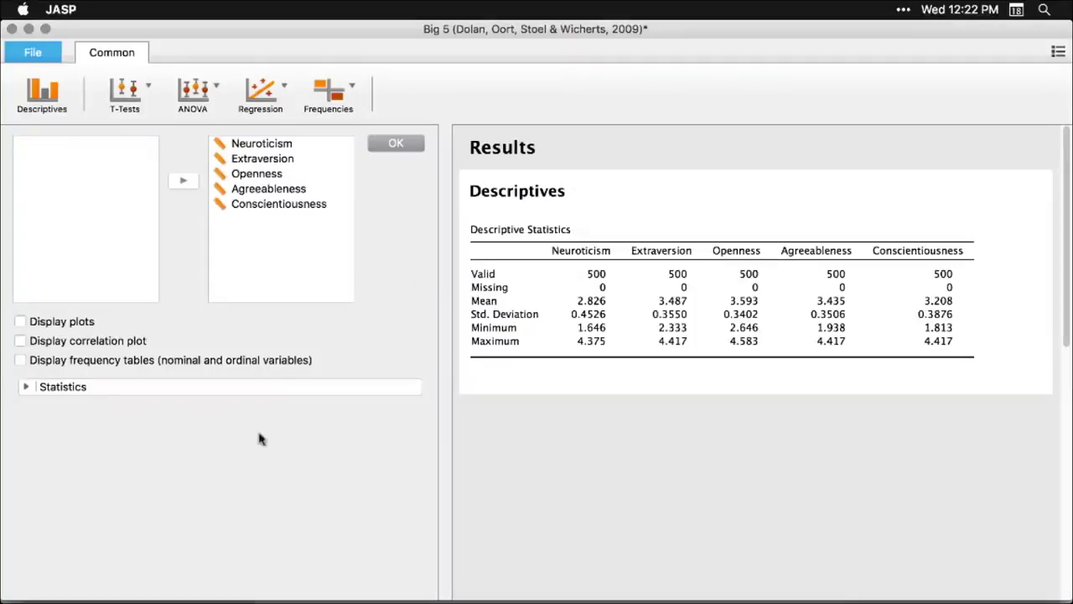
# Step: Add quartiles and the median to the descriptive statistics table
pyautogui.click(25, 386)
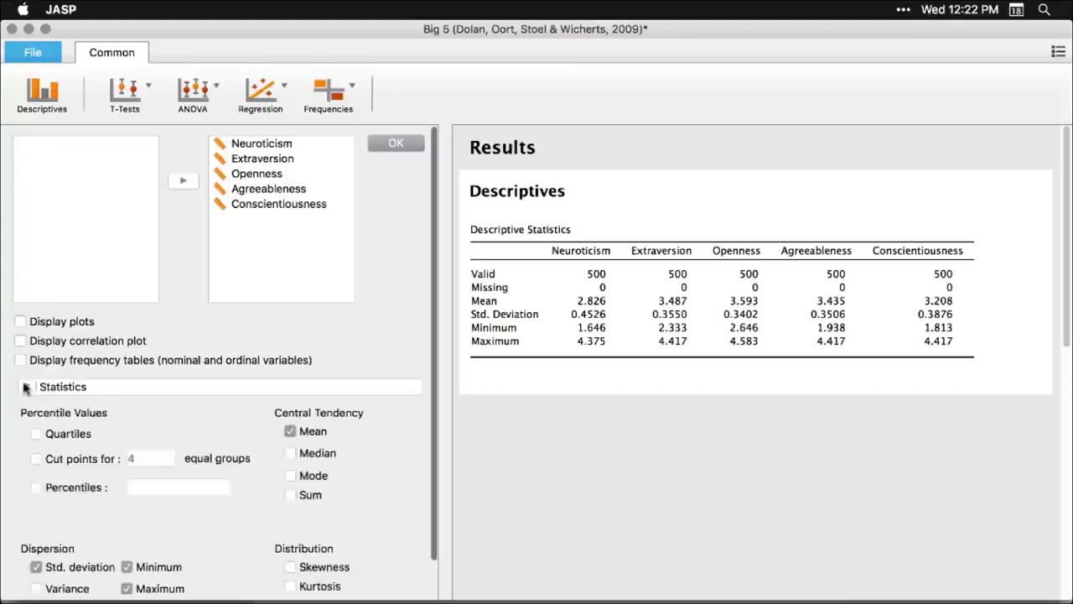
pyautogui.click(35, 434)
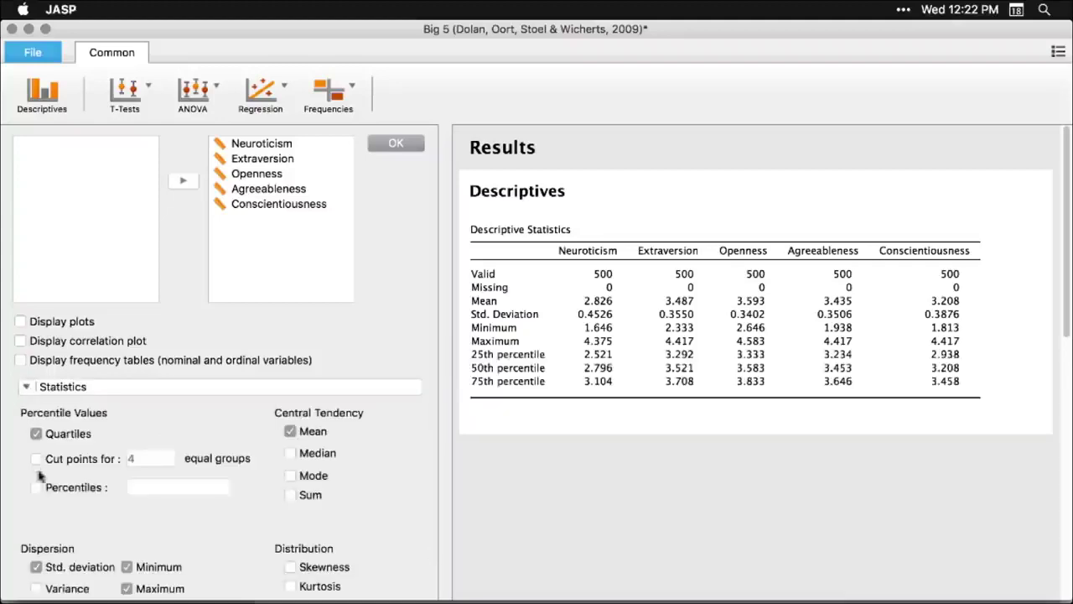
pyautogui.click(290, 453)
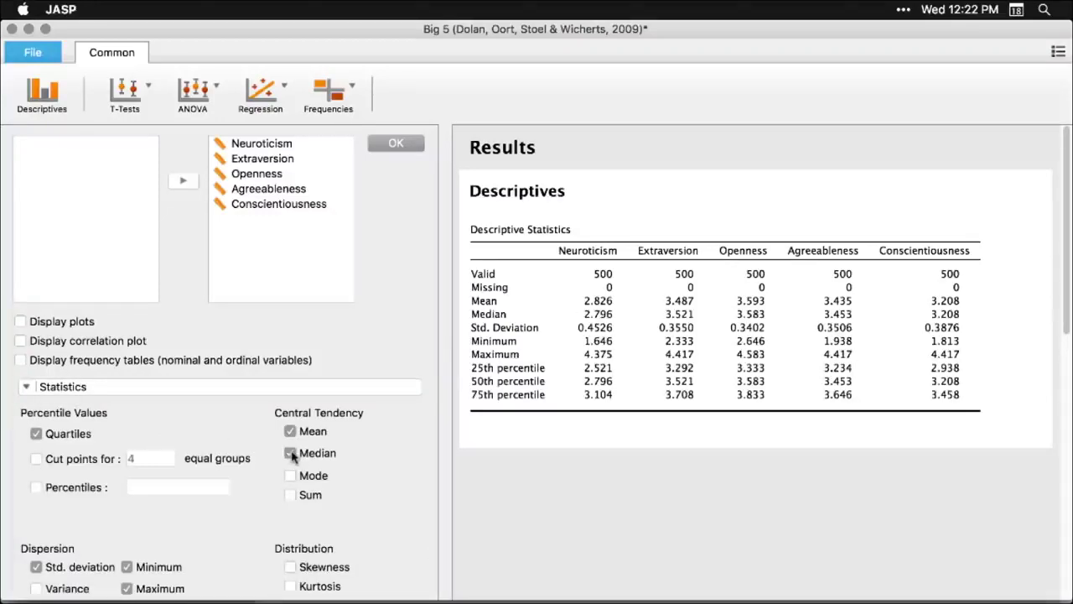
# Step: Display distribution plots for all five variables and shrink them so that two fit side by side
pyautogui.click(21, 322)
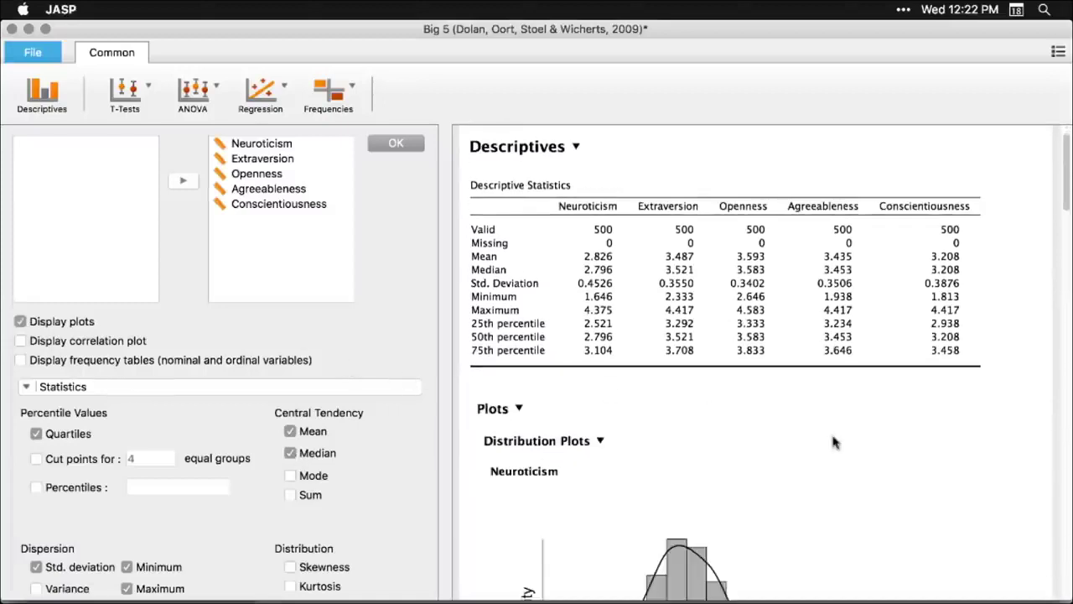
pyautogui.scroll(-10, 834, 442)
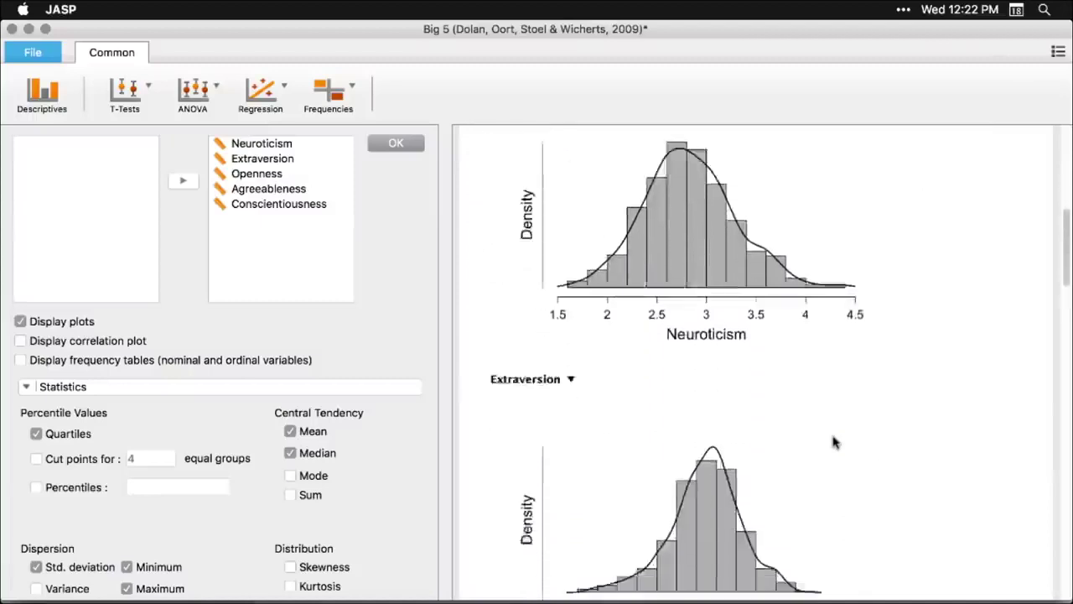
pyautogui.scroll(-6, 834, 442)
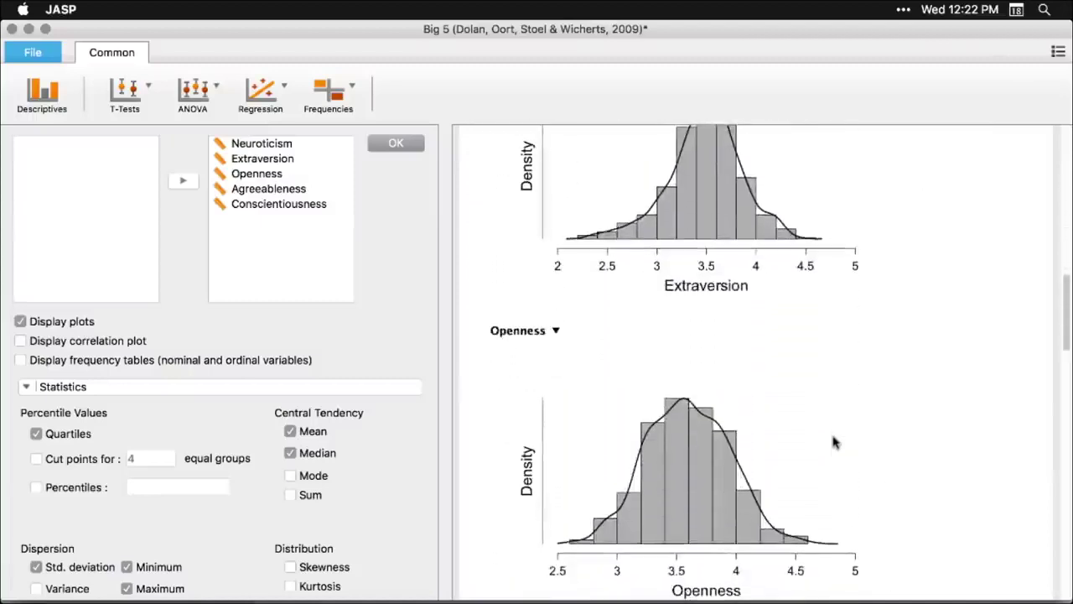
pyautogui.scroll(15, 834, 440)
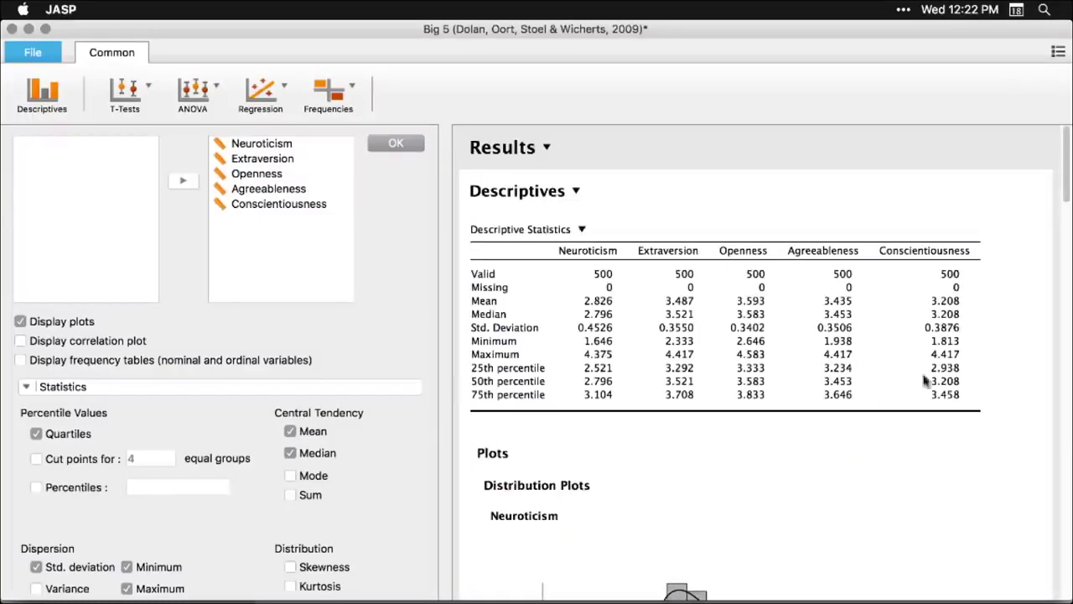
pyautogui.scroll(-5, 736, 535)
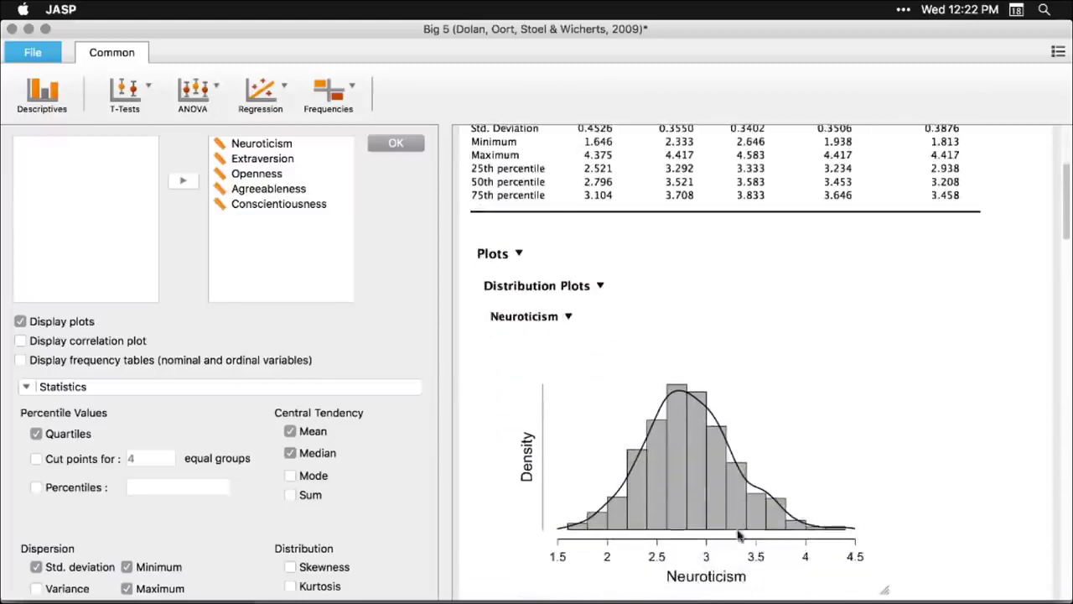
pyautogui.moveTo(884, 589); pyautogui.dragTo(606, 419)
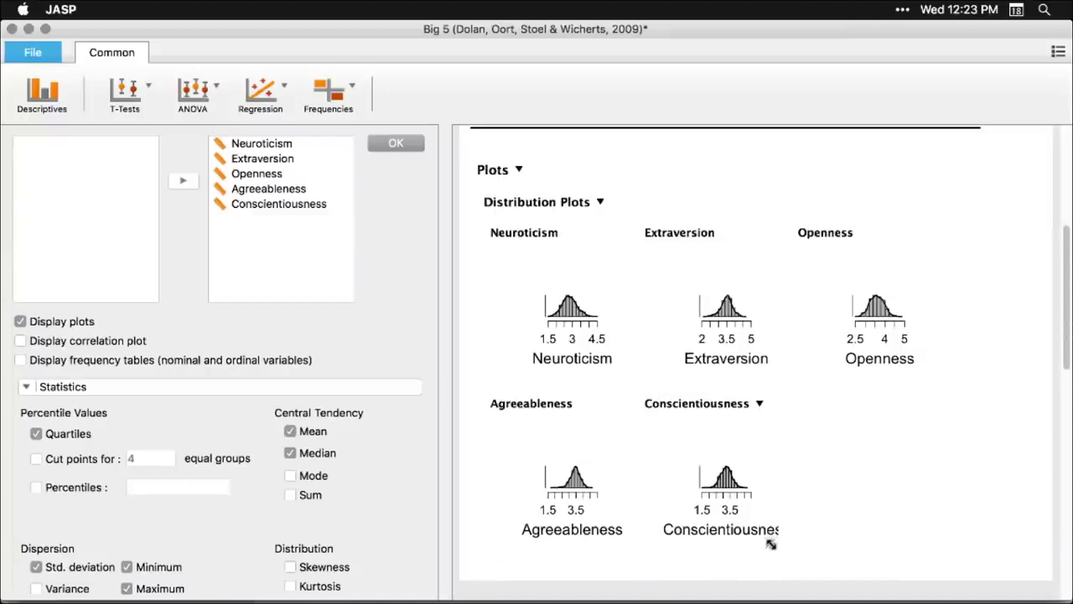
pyautogui.moveTo(771, 545); pyautogui.dragTo(912, 412)
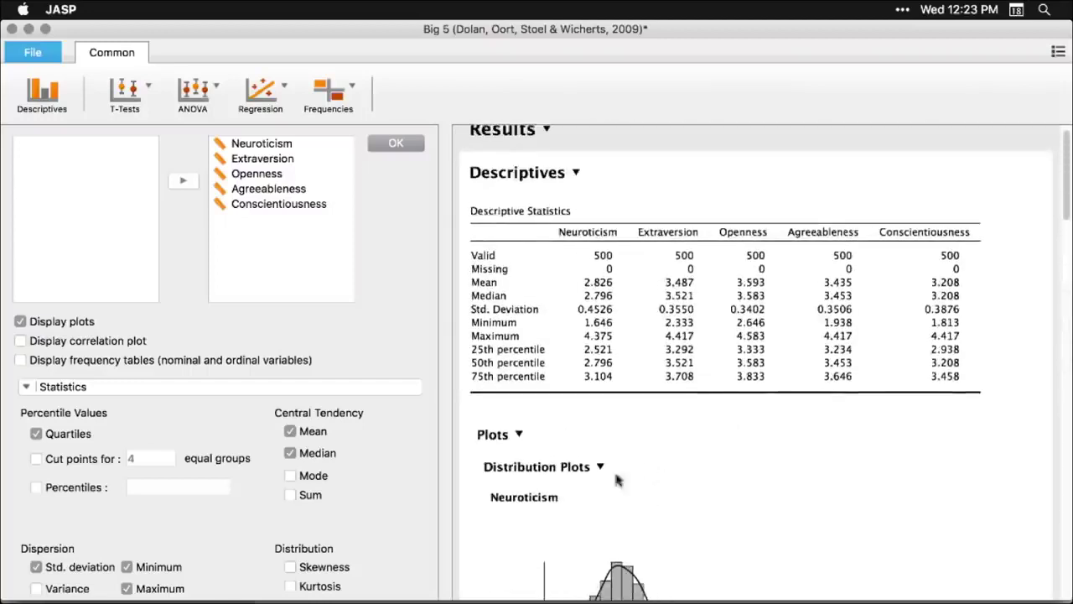
# Step: Collapse the Distribution Plots section and close the Descriptives options to show the data beside the results
pyautogui.click(599, 470)
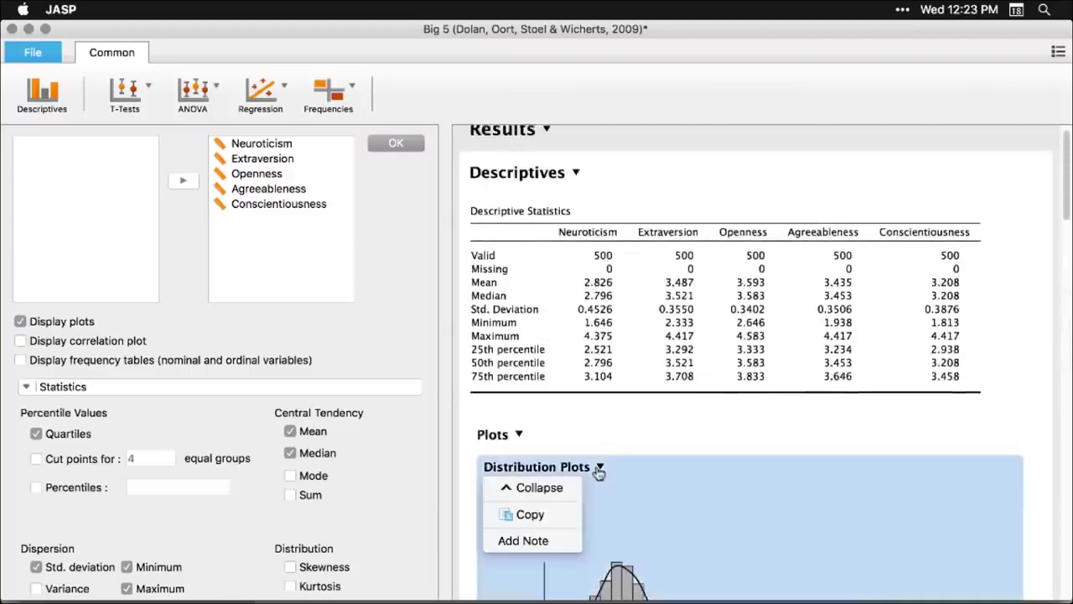
pyautogui.click(537, 493)
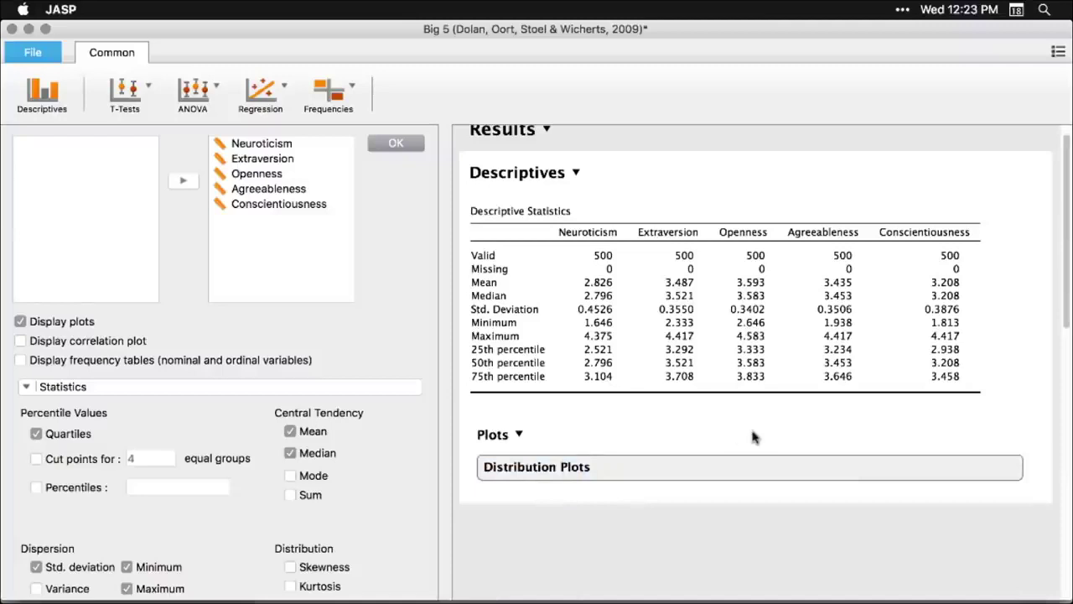
pyautogui.click(671, 551)
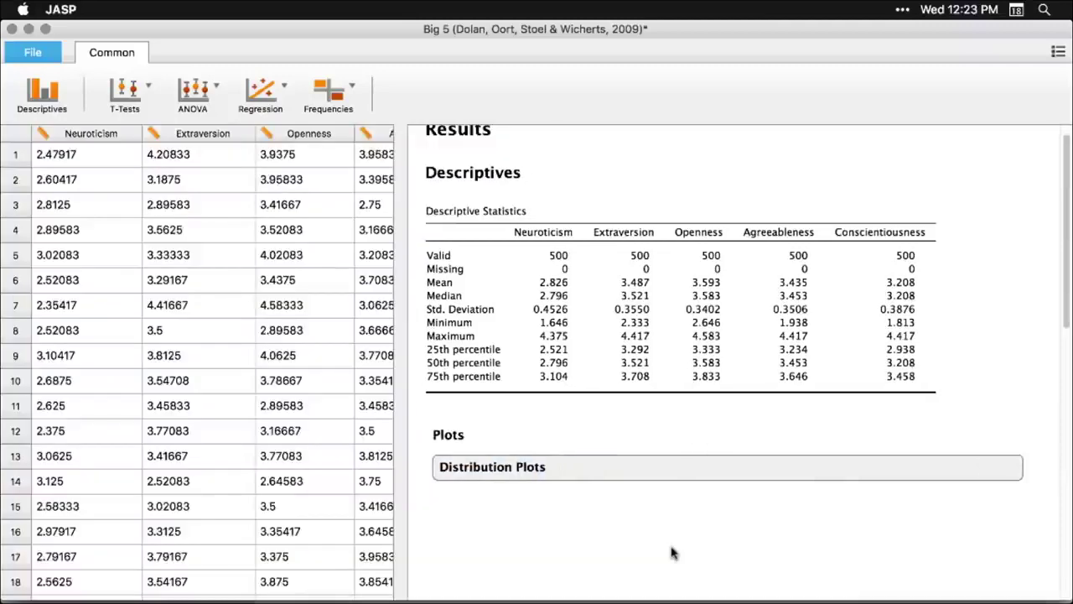
pyautogui.scroll(1, 691, 469)
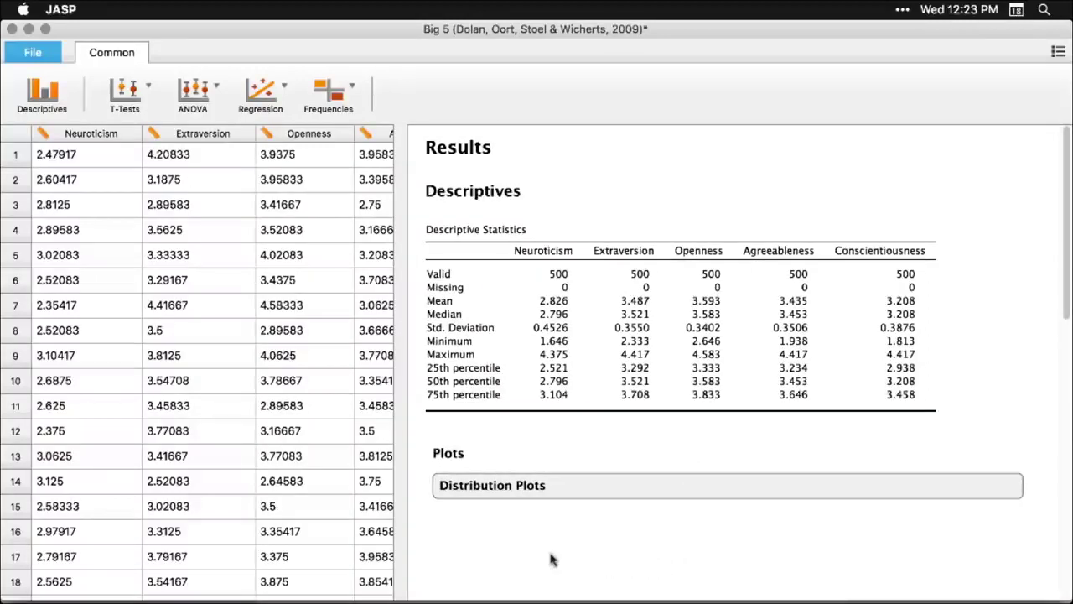
# Step: Reopen the Descriptives analysis from its results and add skewness and kurtosis to the statistics
pyautogui.click(631, 316)
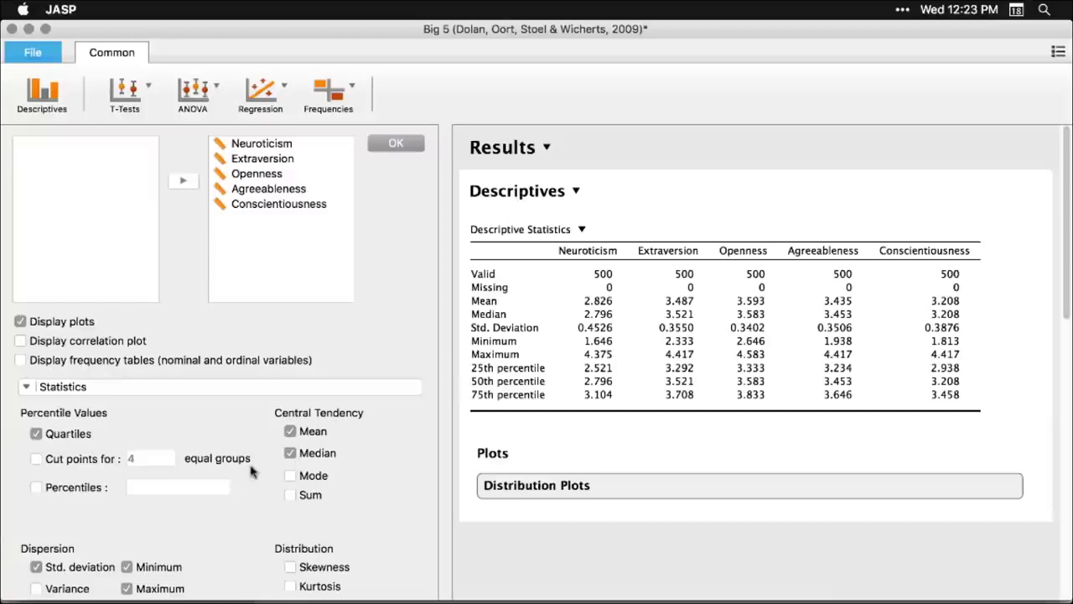
pyautogui.scroll(-2, 281, 515)
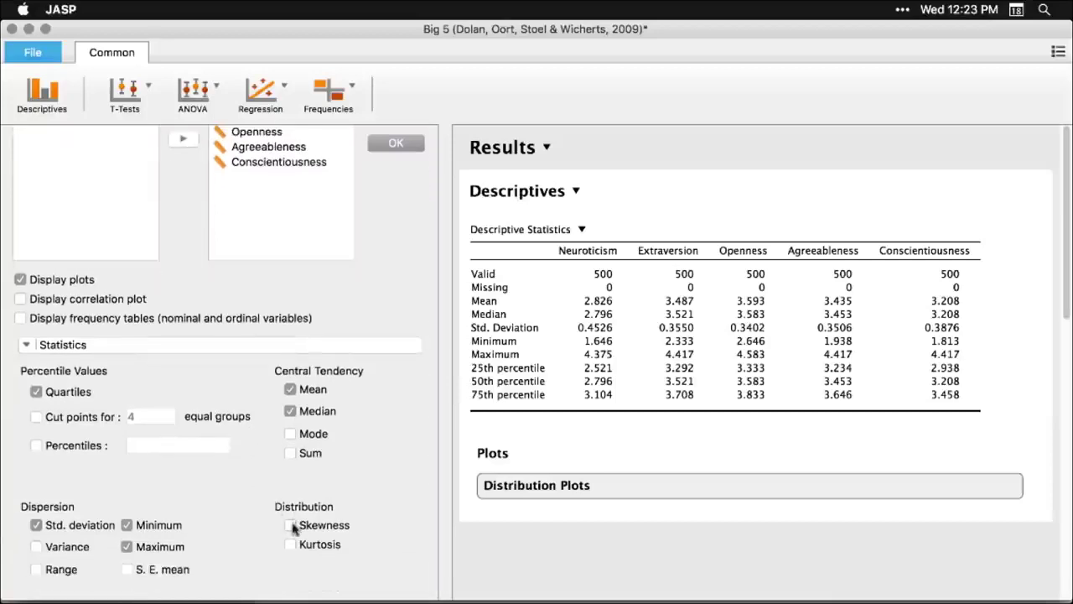
pyautogui.click(292, 526)
pyautogui.click(291, 544)
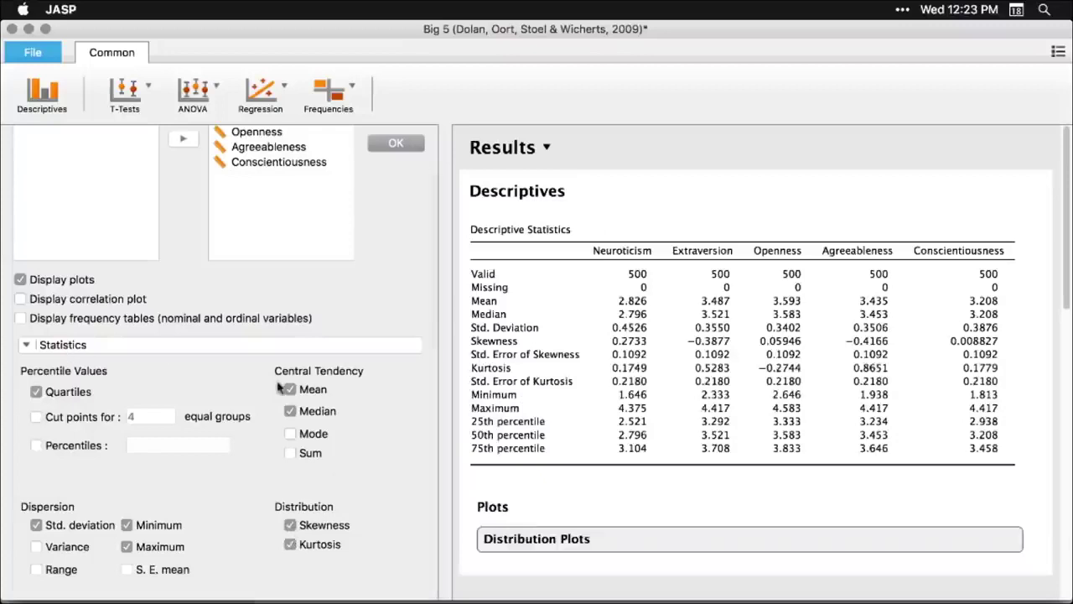
# Step: Close the Descriptives options and expand the Distribution Plots section in the results
pyautogui.click(780, 154)
pyautogui.scroll(-6, 755, 352)
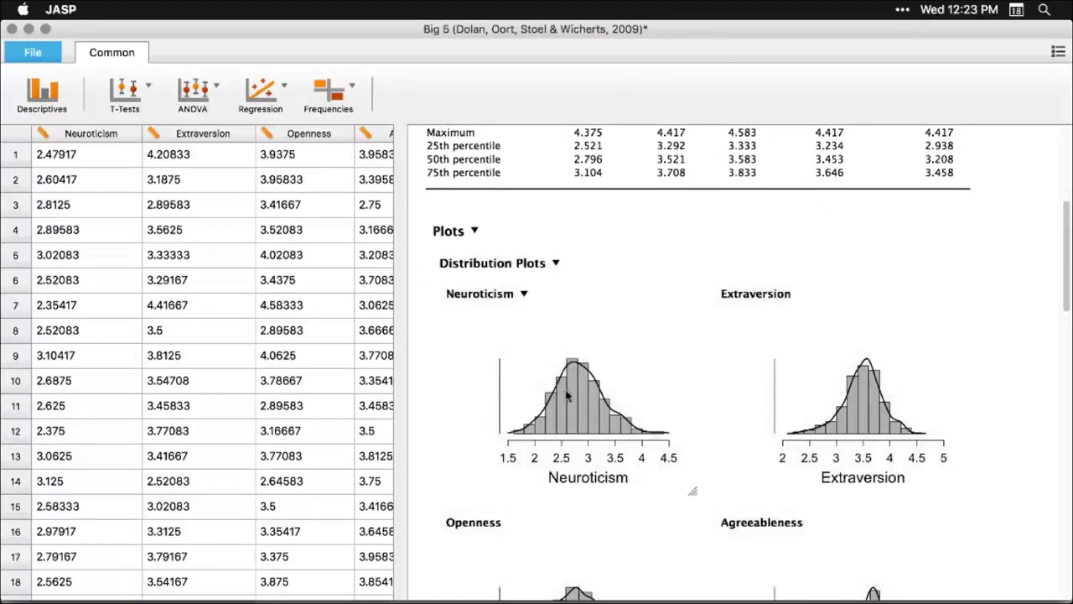
pyautogui.click(562, 395)
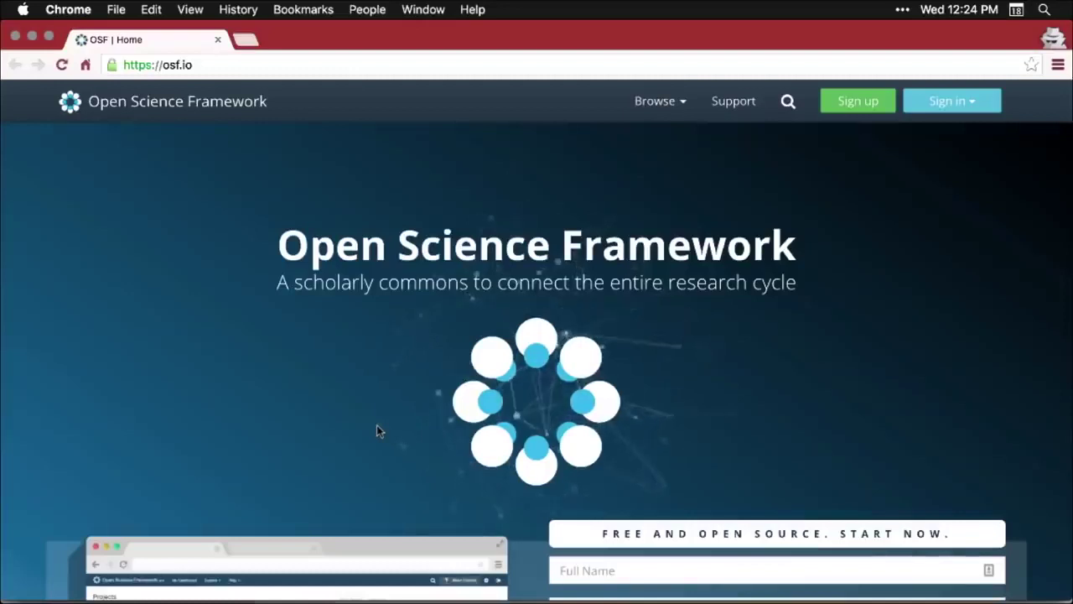
# Step: Switch to Chrome and examine the Open Science Framework home page, including its collaboration features and third-party integrations
pyautogui.scroll(-5, 377, 428)
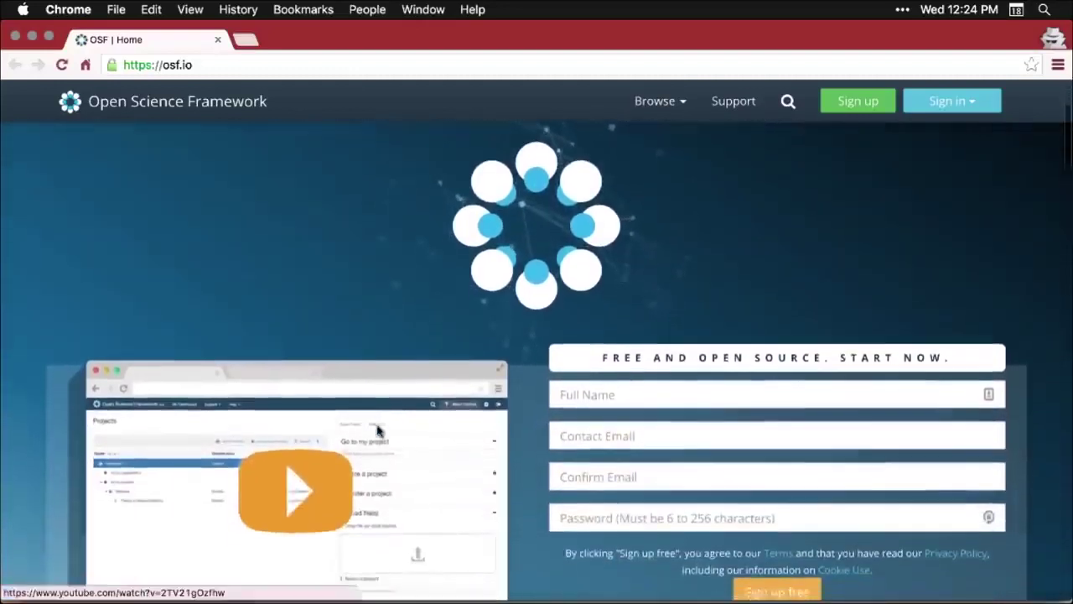
pyautogui.scroll(-5, 377, 430)
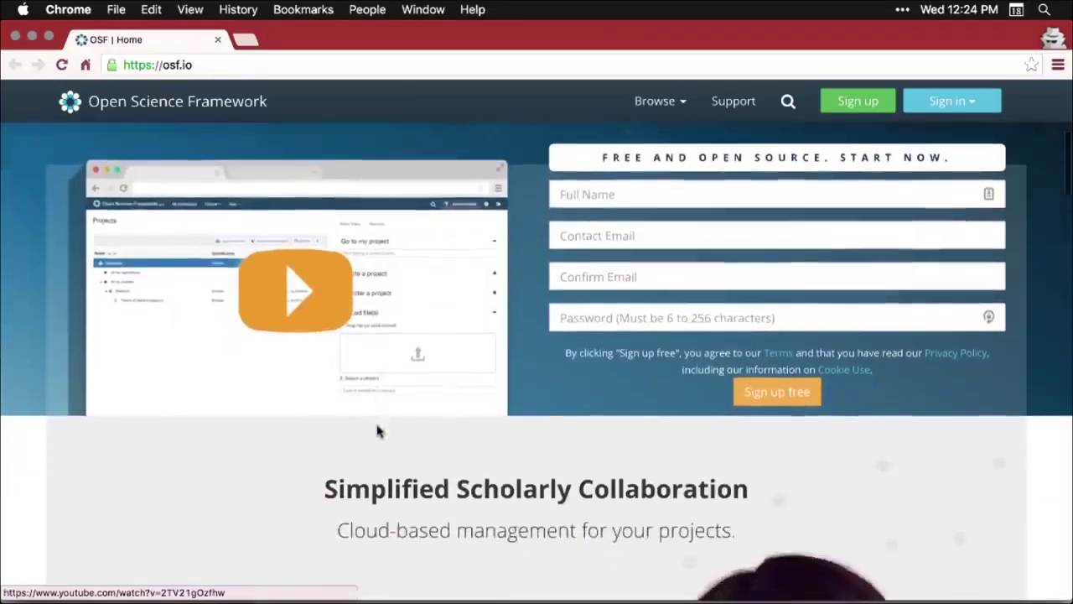
pyautogui.scroll(-5, 377, 431)
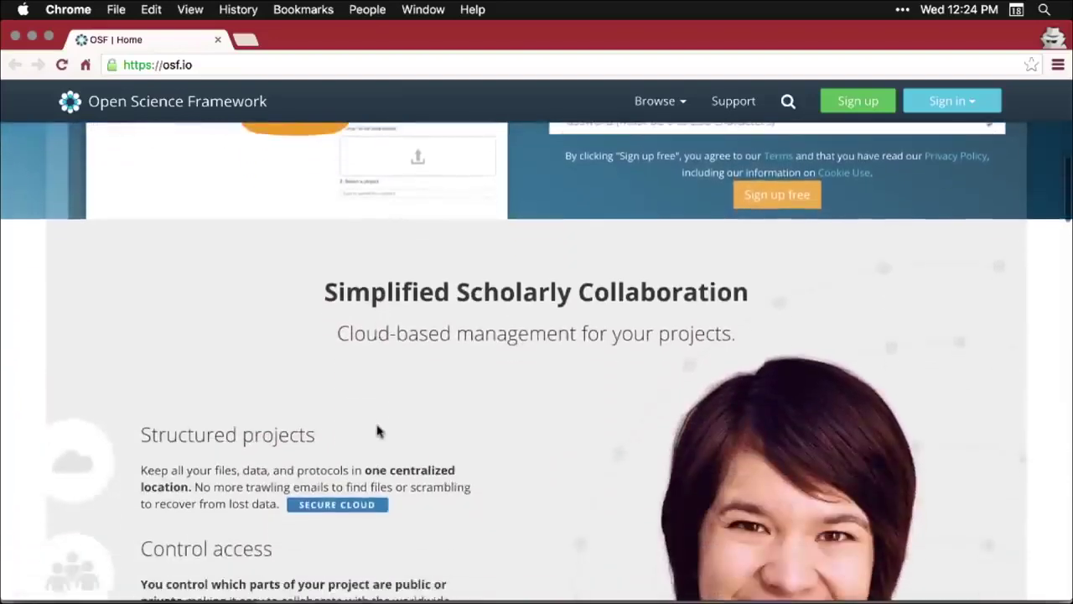
pyautogui.scroll(-7, 376, 431)
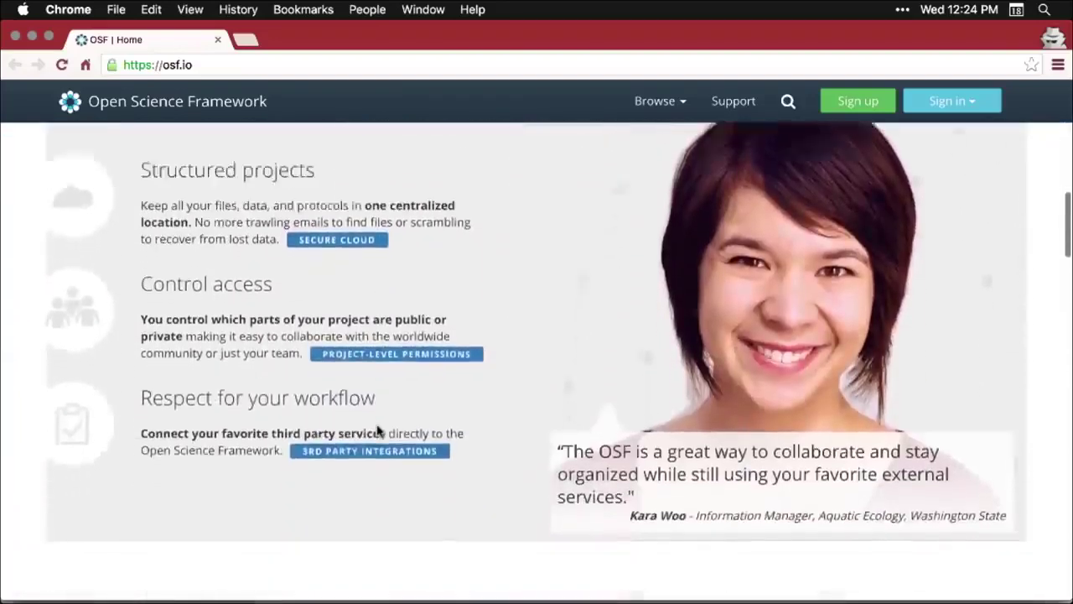
pyautogui.scroll(-8, 377, 431)
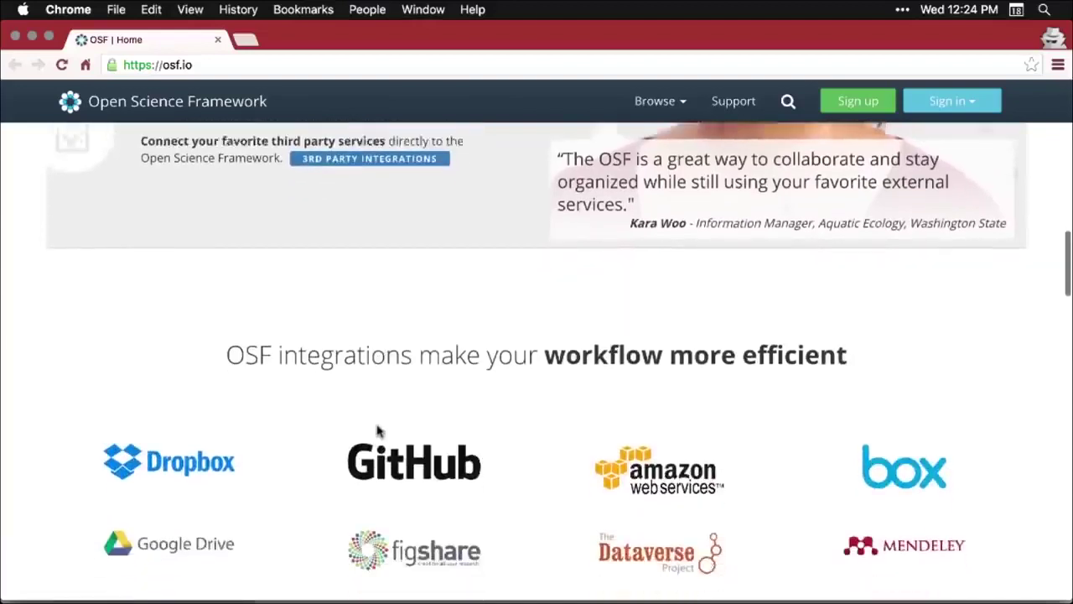
pyautogui.scroll(-1, 377, 431)
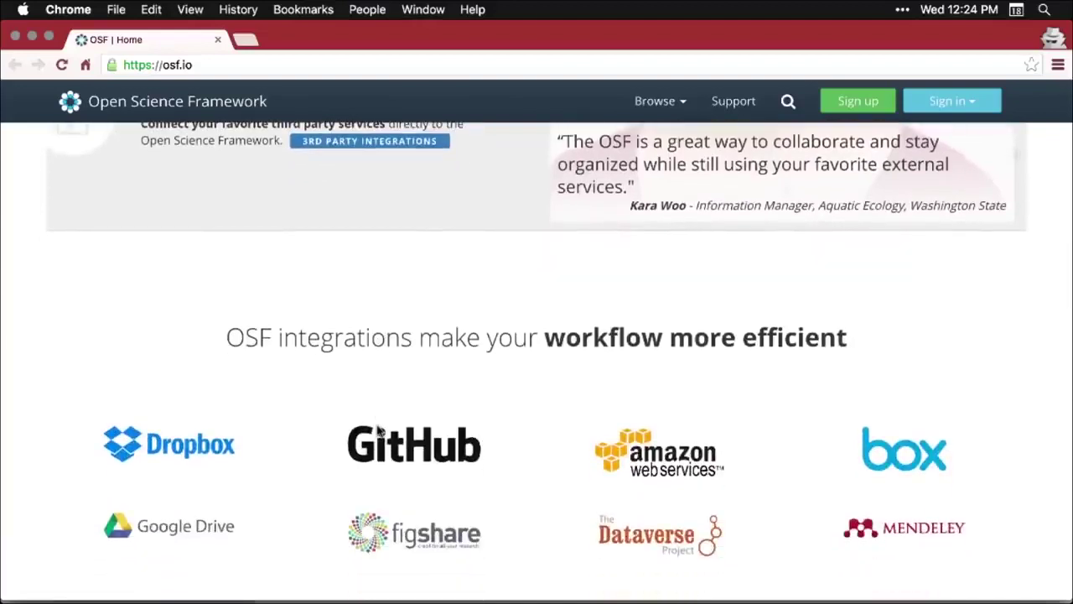
pyautogui.scroll(-4, 377, 431)
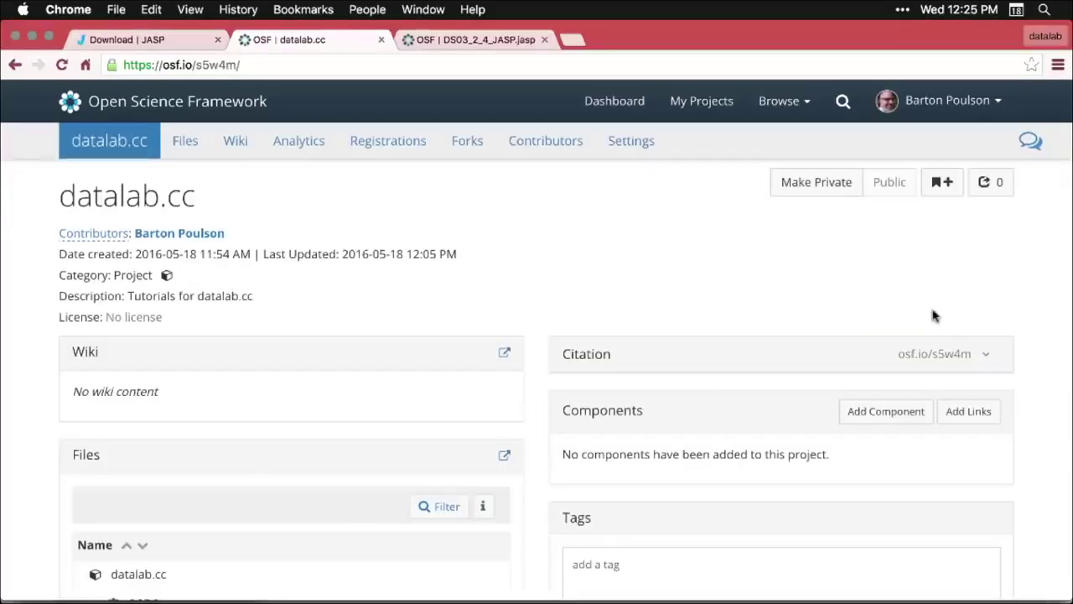
# Step: Examine the datalab.cc project page on OSF, including its files, components and recent activity
pyautogui.scroll(-3, 1007, 319)
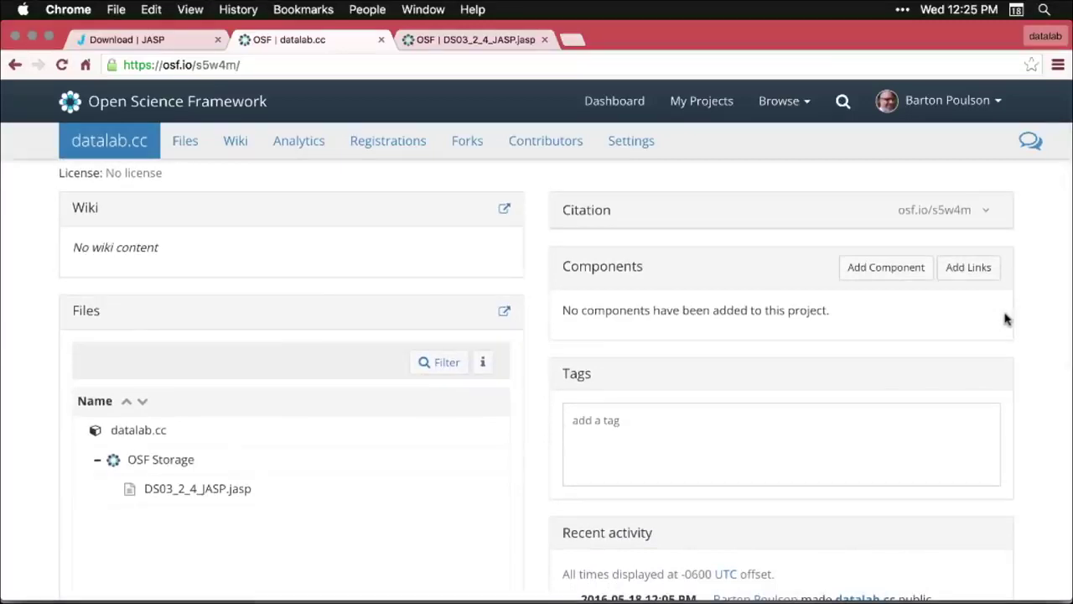
pyautogui.scroll(-2, 1007, 318)
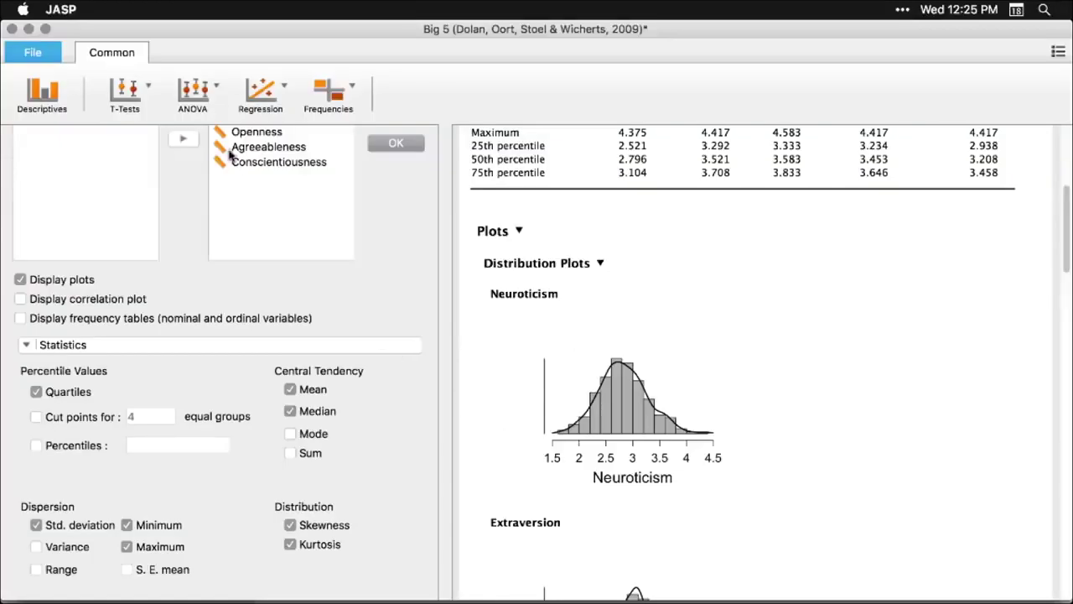
# Step: Switch to JASP and open DS03_2_4_JASP.jasp from the computer's Desktop folder
pyautogui.click(37, 55)
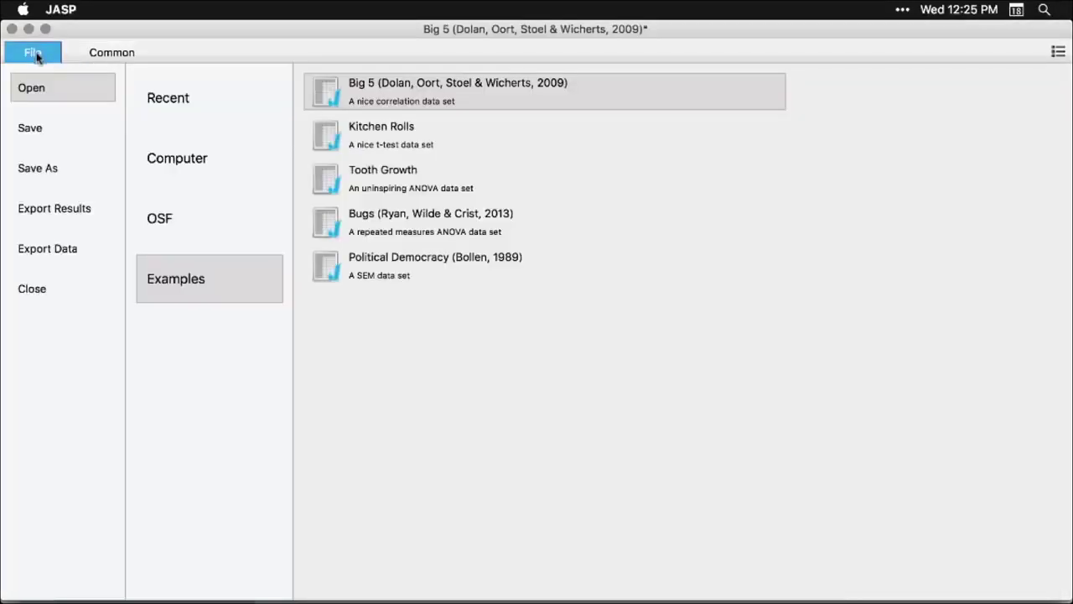
pyautogui.click(177, 166)
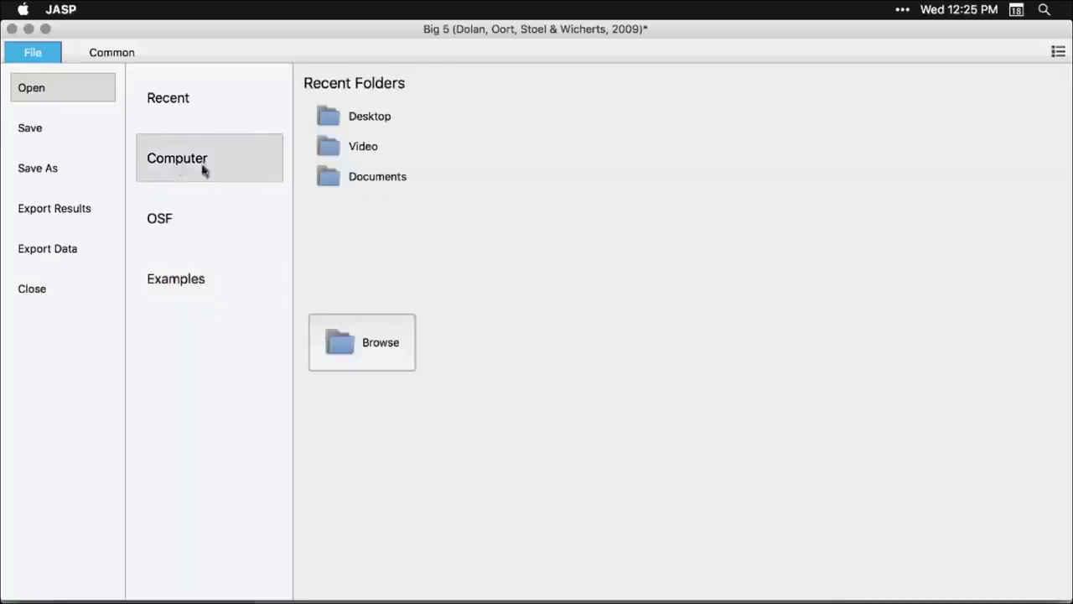
pyautogui.click(367, 185)
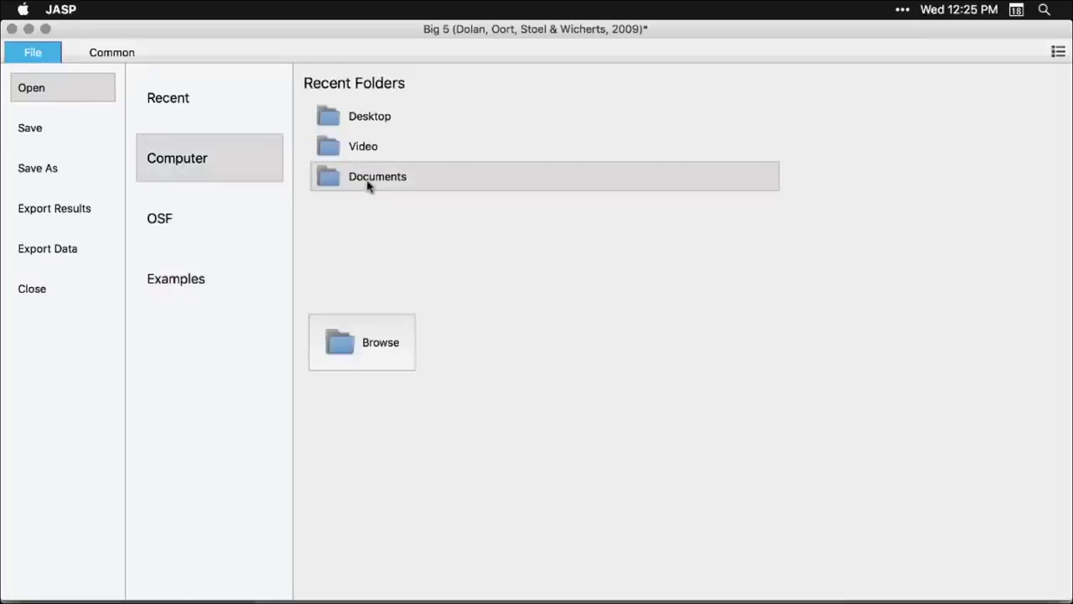
pyautogui.click(353, 119)
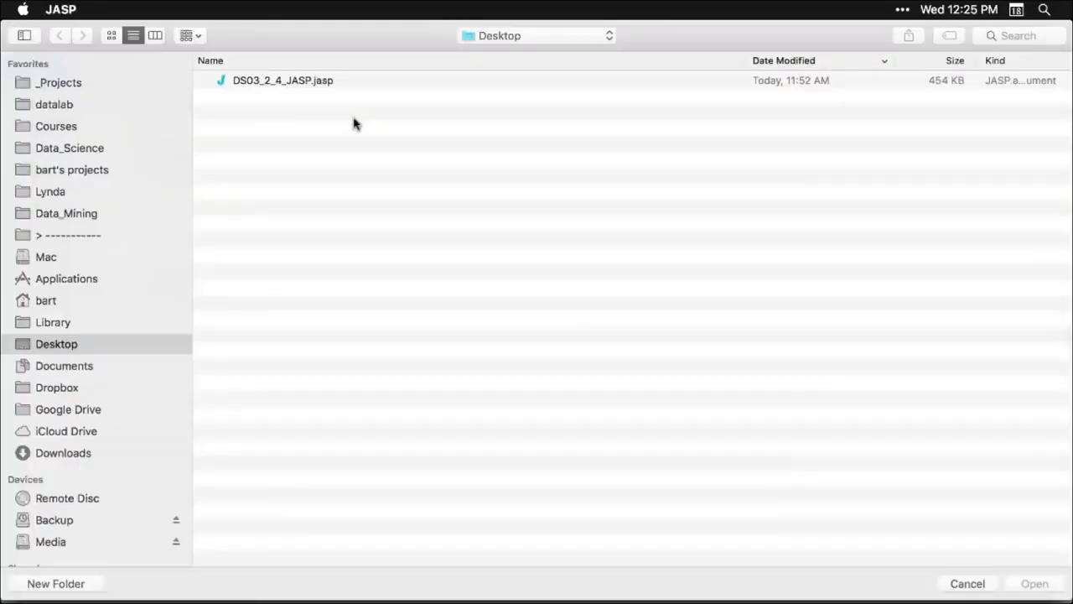
pyautogui.click(303, 84)
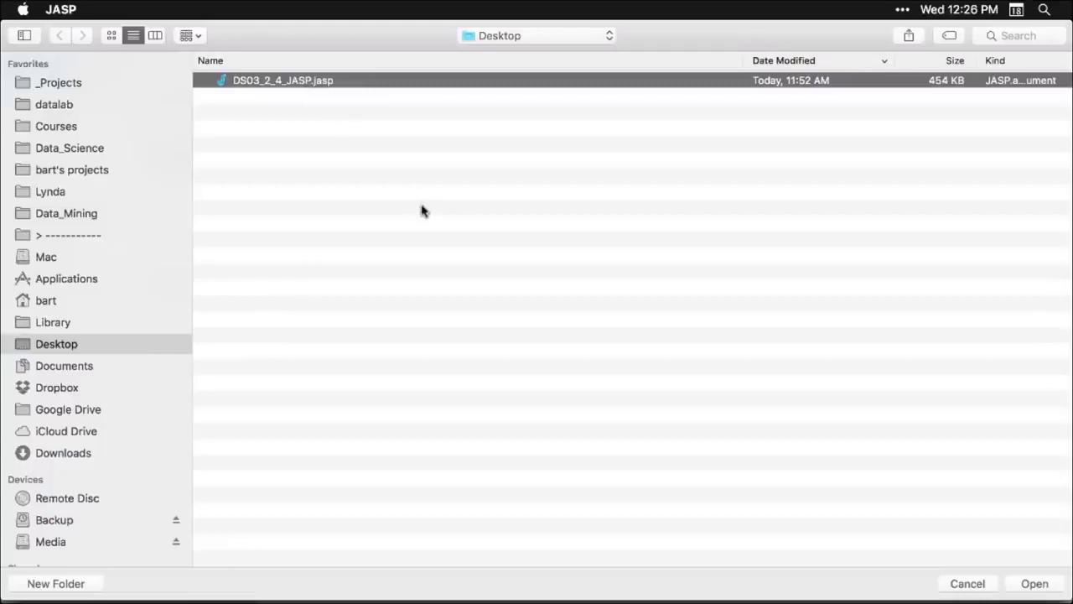
pyautogui.doubleClick(307, 82)
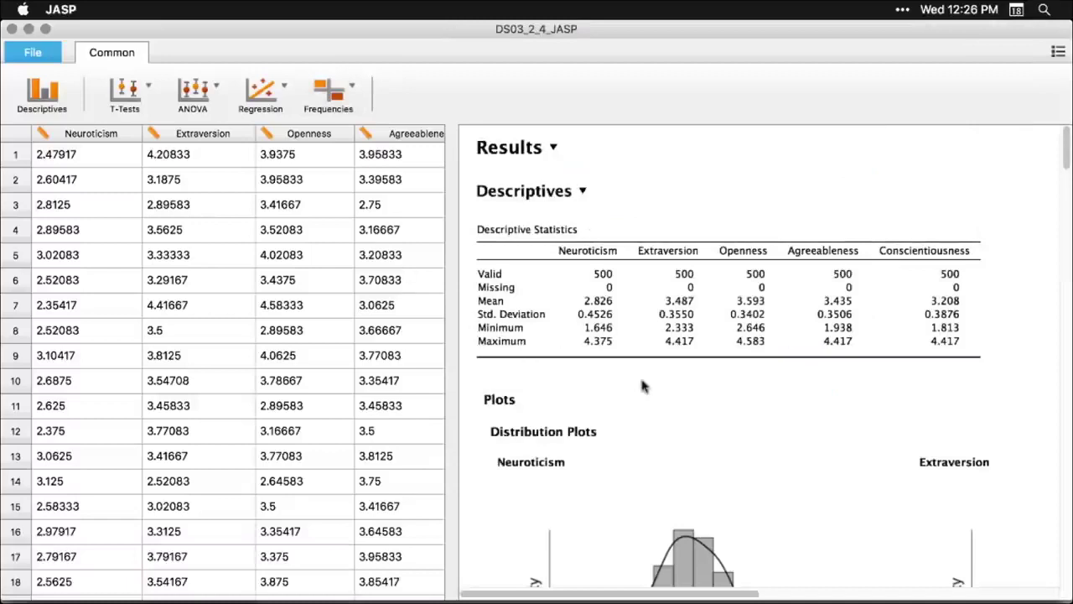
# Step: Examine the saved results, from the descriptives and distribution plots through the correlation plot to the linear regression tables
pyautogui.scroll(-10, 641, 383)
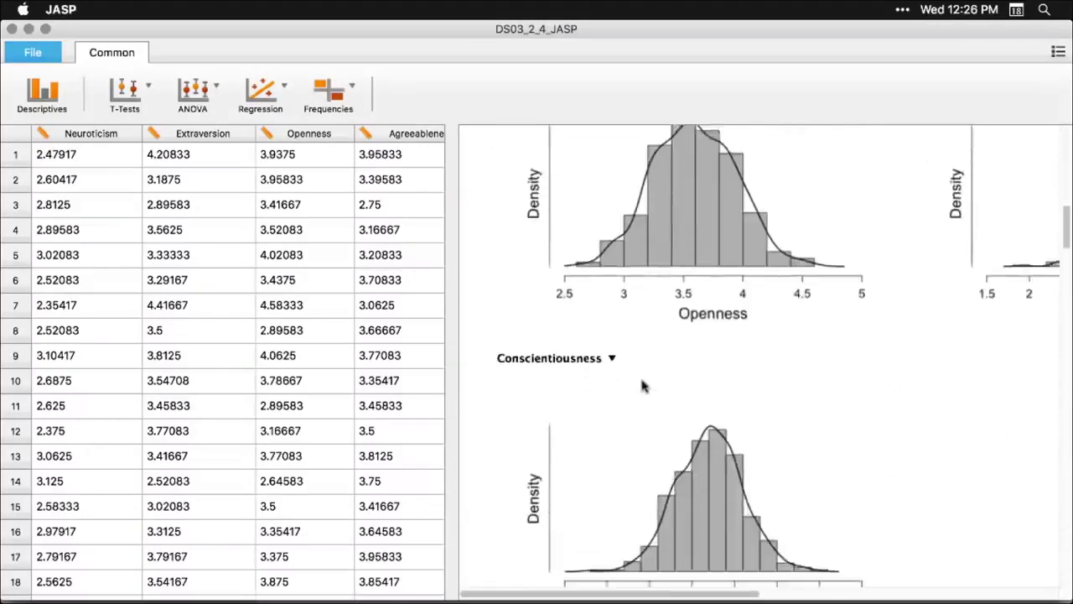
pyautogui.scroll(-10, 642, 386)
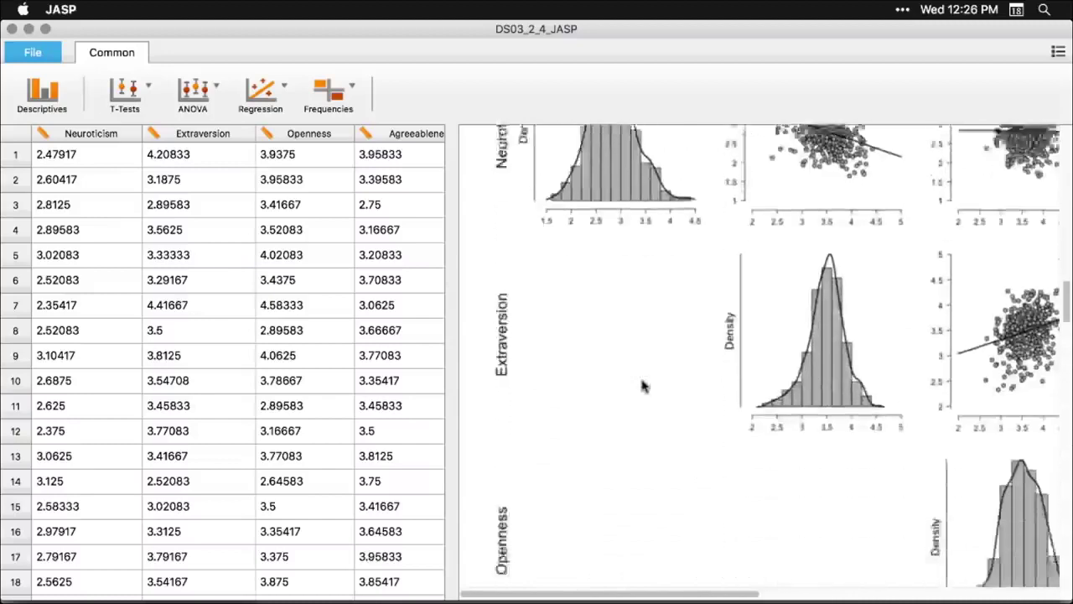
pyautogui.scroll(-2, 641, 386)
pyautogui.scroll(5, 641, 386)
pyautogui.hscroll(5, 642, 386)
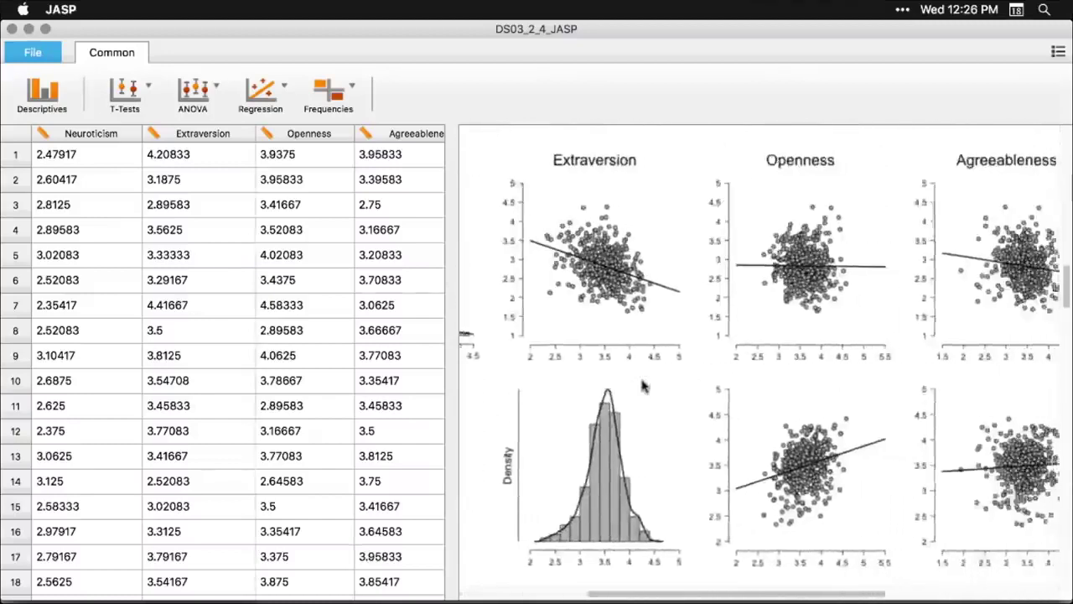
pyautogui.hscroll(5, 641, 385)
pyautogui.scroll(-10, 642, 386)
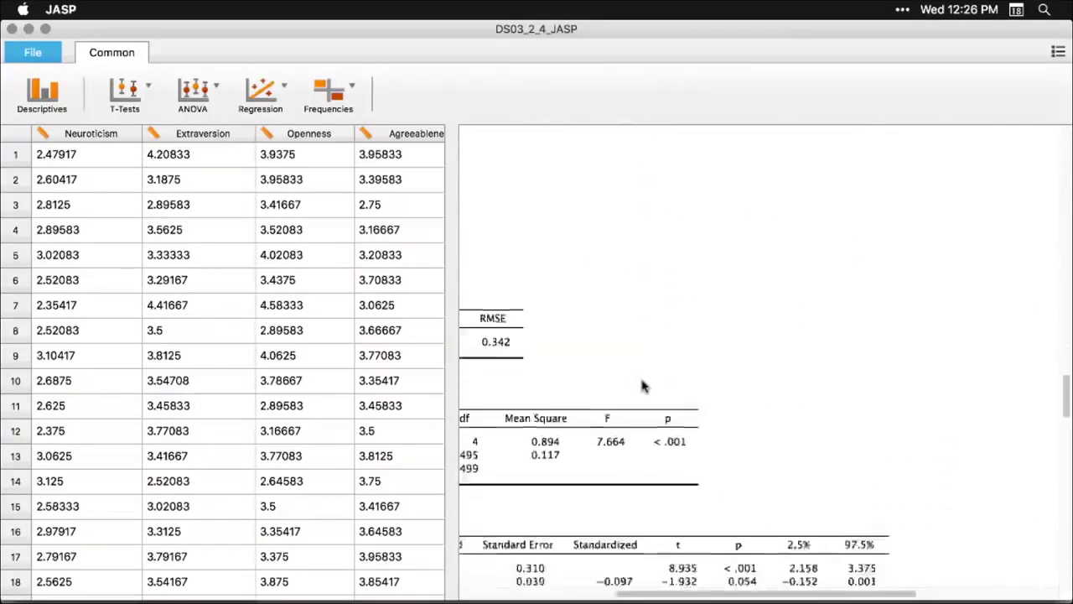
pyautogui.hscroll(-5, 641, 386)
pyautogui.scroll(-3, 642, 386)
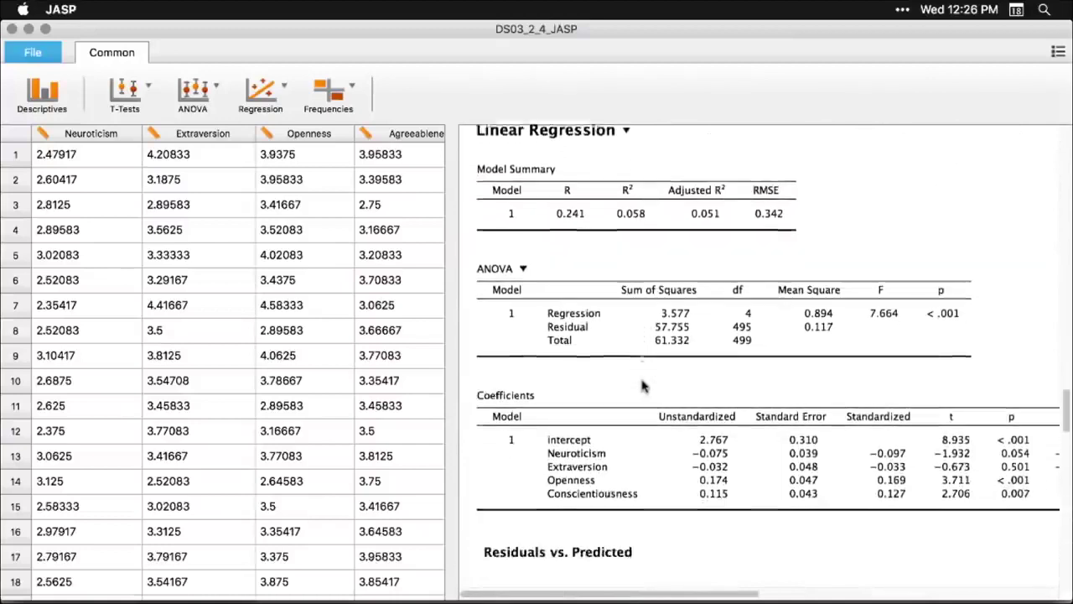
# Step: Open the linear regression analysis from its results, inspect its Model and Statistics settings, and close the options
pyautogui.click(659, 311)
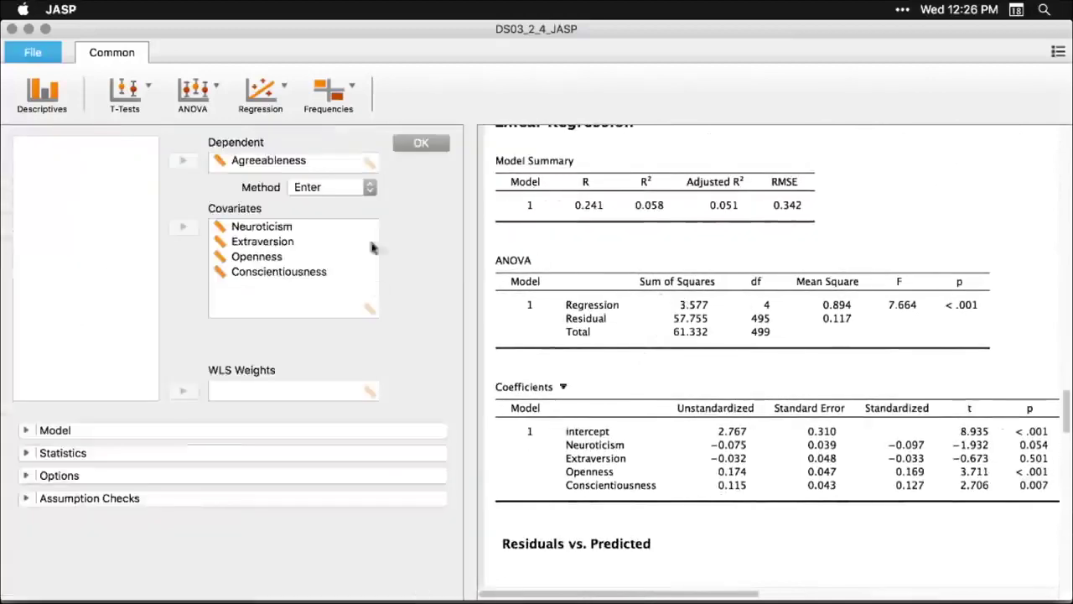
pyautogui.click(25, 431)
pyautogui.scroll(-3, 30, 474)
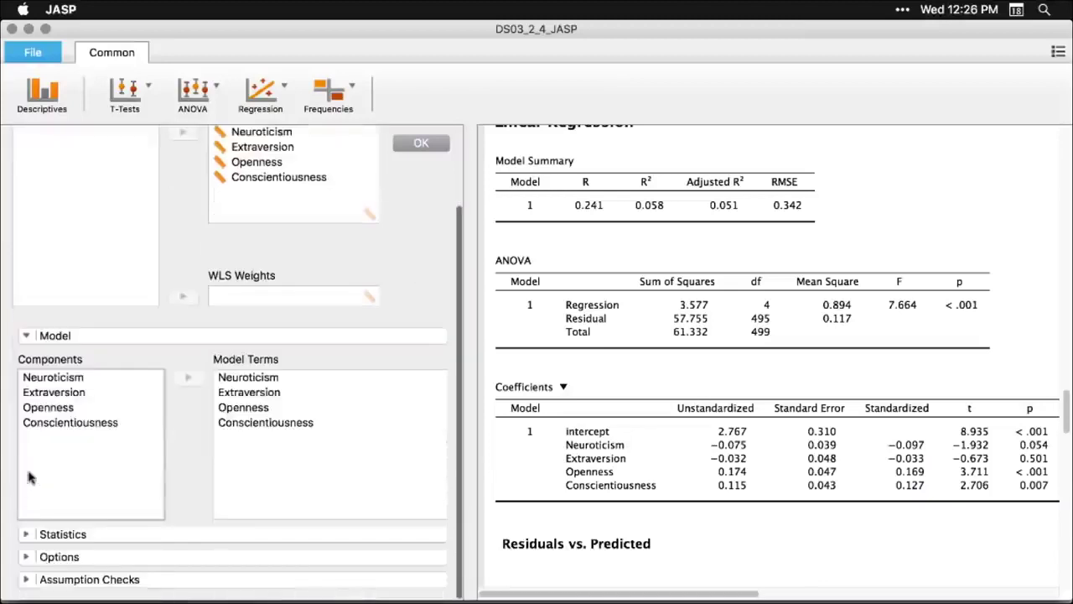
pyautogui.click(26, 535)
pyautogui.scroll(-5, 30, 520)
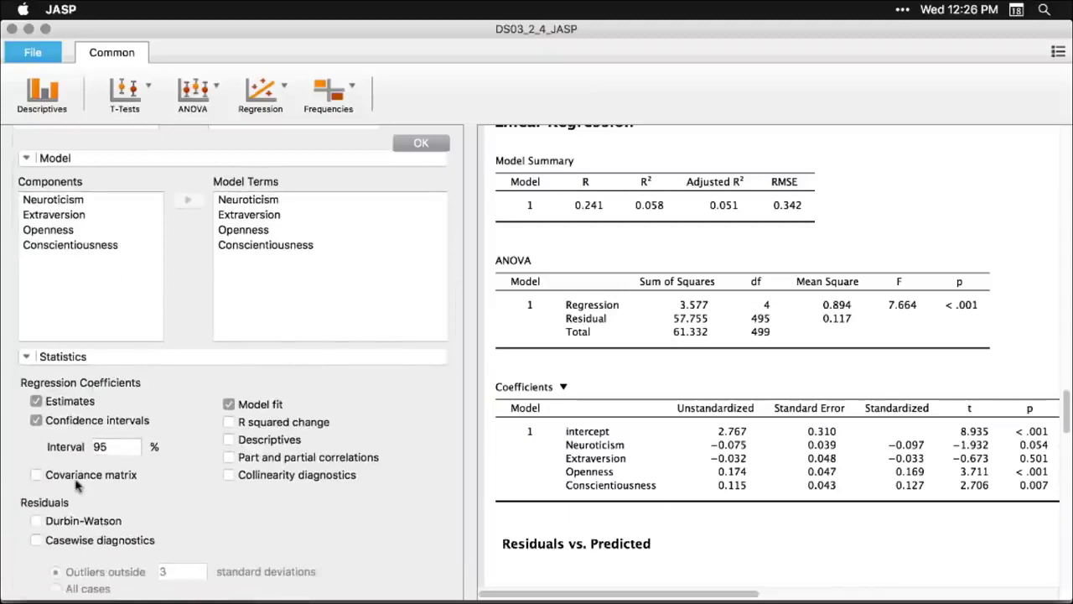
pyautogui.scroll(3, 75, 485)
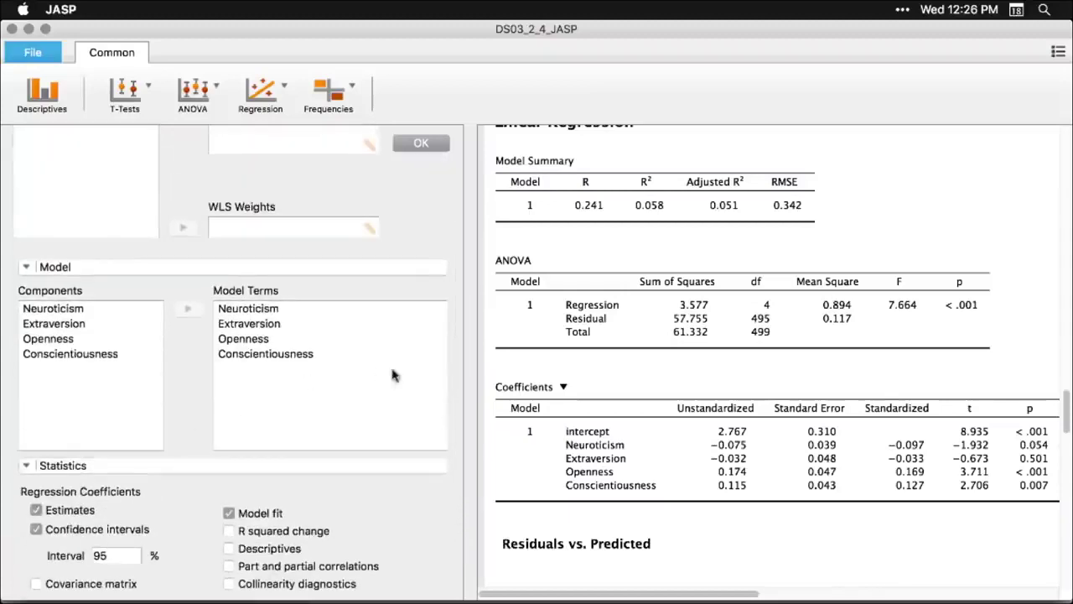
pyautogui.click(985, 195)
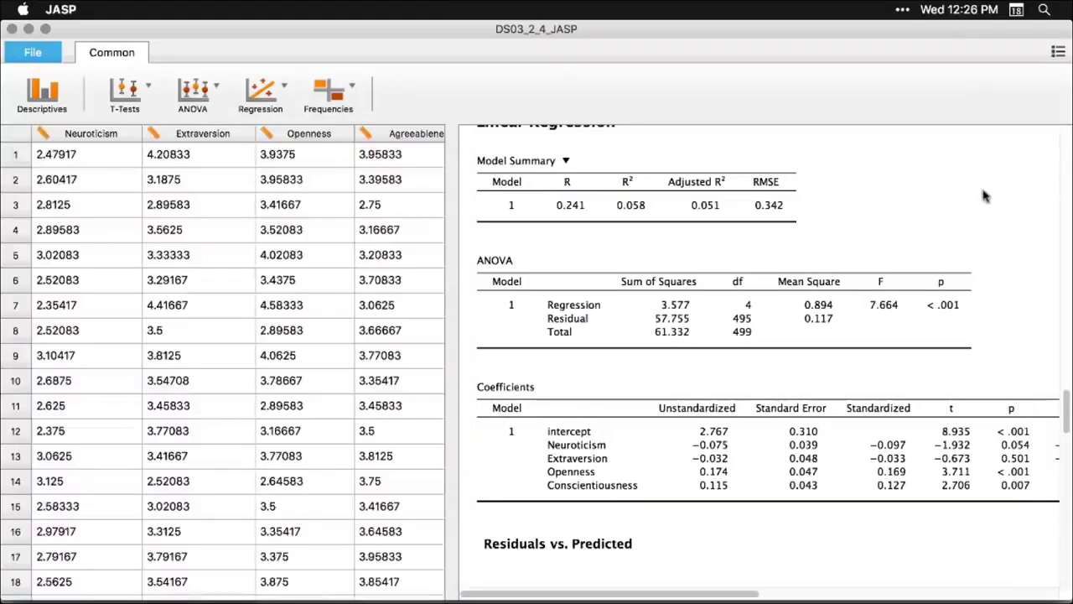
# Step: Review the correlation and distribution plots back towards the start of the results, and open the file management view
pyautogui.scroll(-10, 986, 195)
pyautogui.scroll(3, 986, 196)
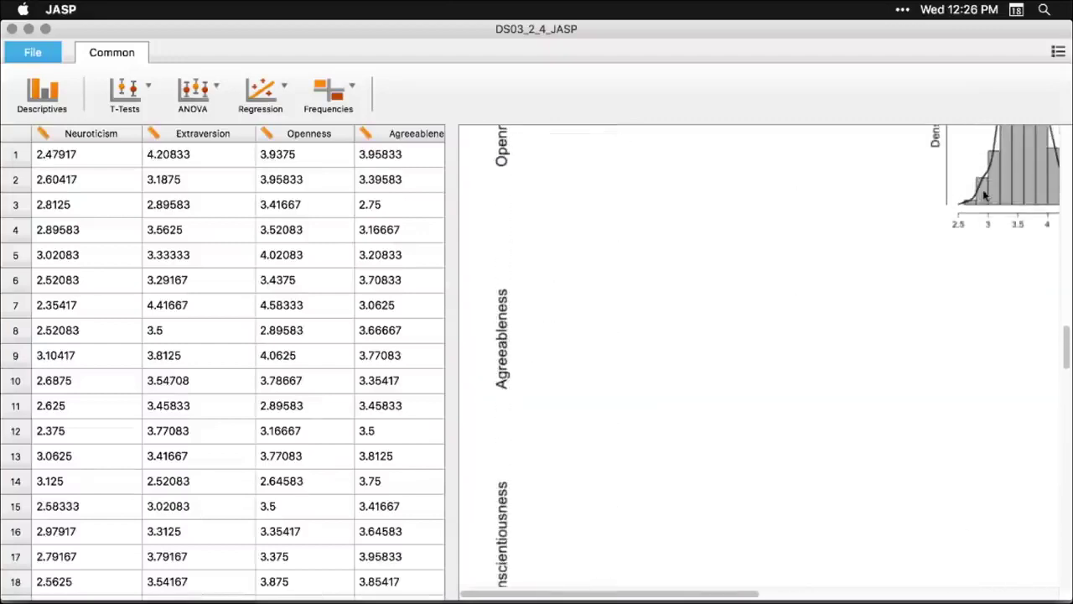
pyautogui.scroll(10, 985, 195)
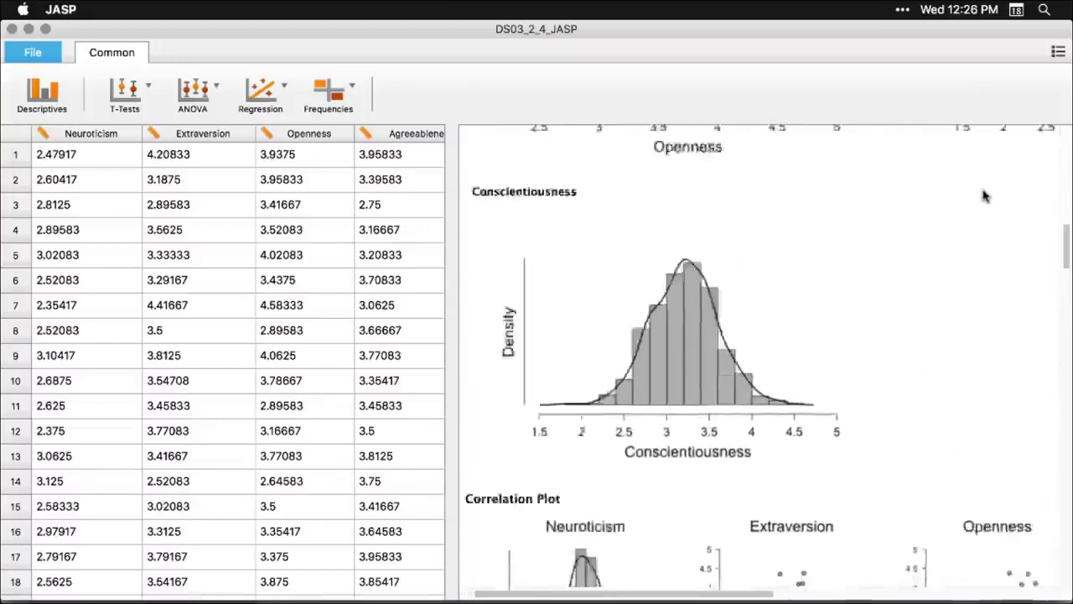
pyautogui.scroll(8, 986, 195)
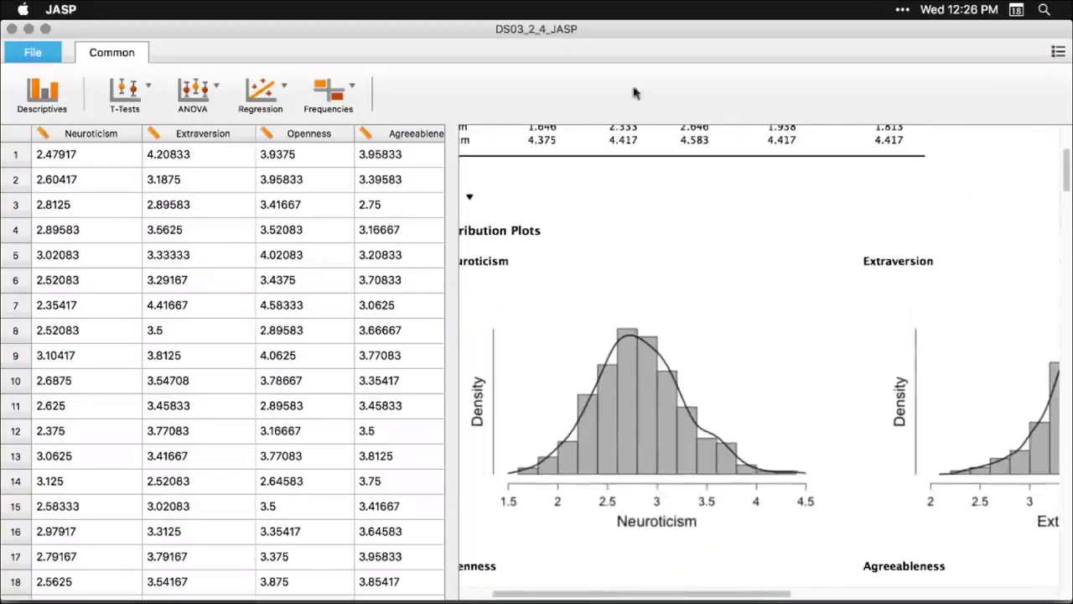
pyautogui.click(30, 59)
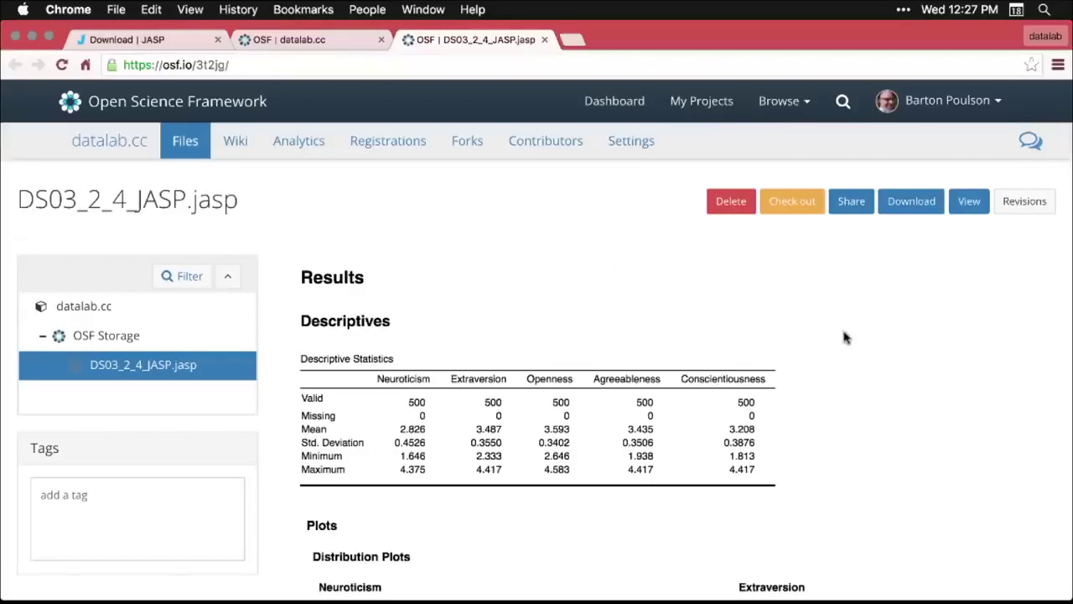
# Step: Switch to Chrome and examine the DS03_2_4_JASP.jasp page on OSF, including its shareable address, descriptives table, distribution plots and correlation plot
pyautogui.click(416, 68)
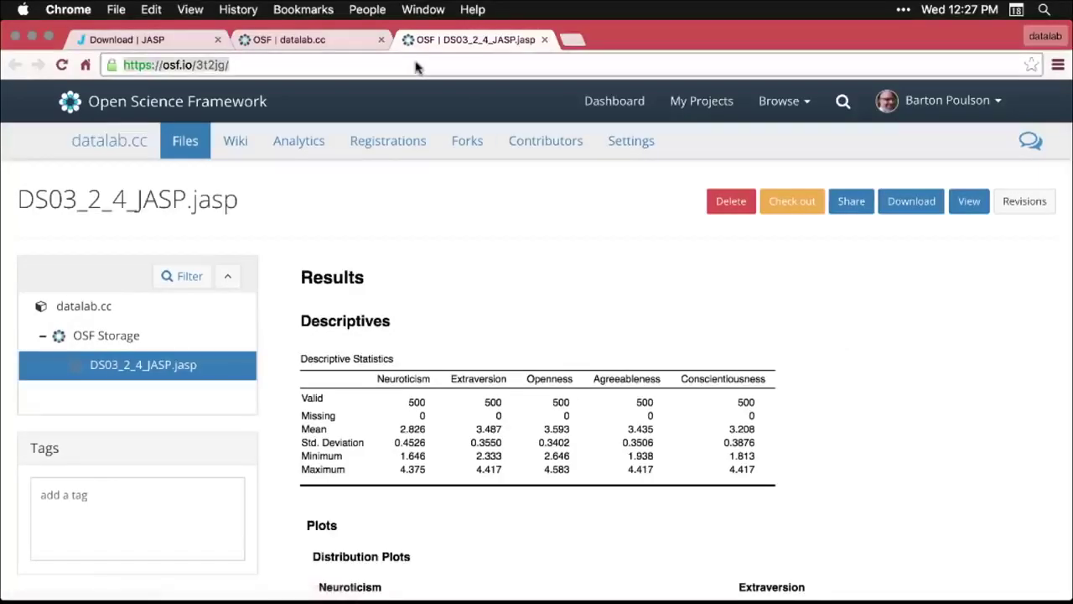
pyautogui.click(914, 357)
pyautogui.scroll(-1, 916, 359)
pyautogui.scroll(-5, 916, 358)
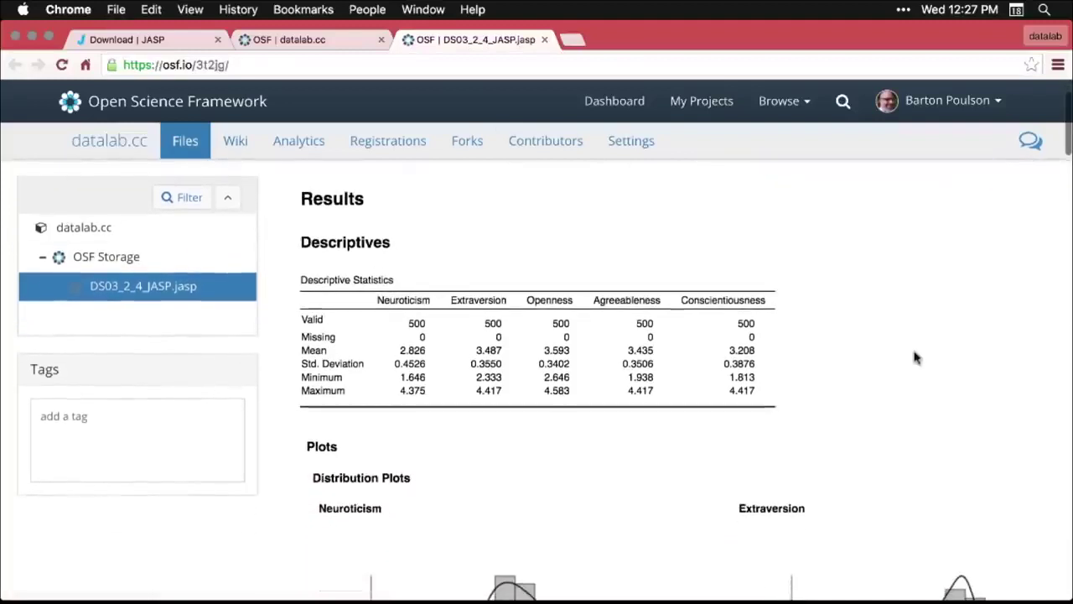
pyautogui.scroll(-10, 916, 359)
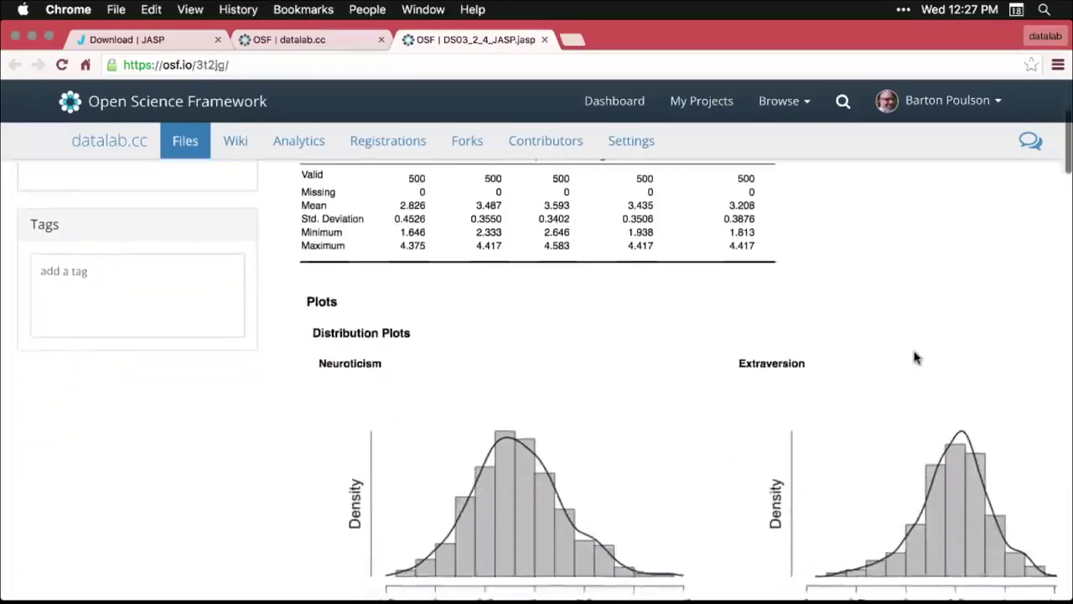
pyautogui.scroll(-6, 916, 358)
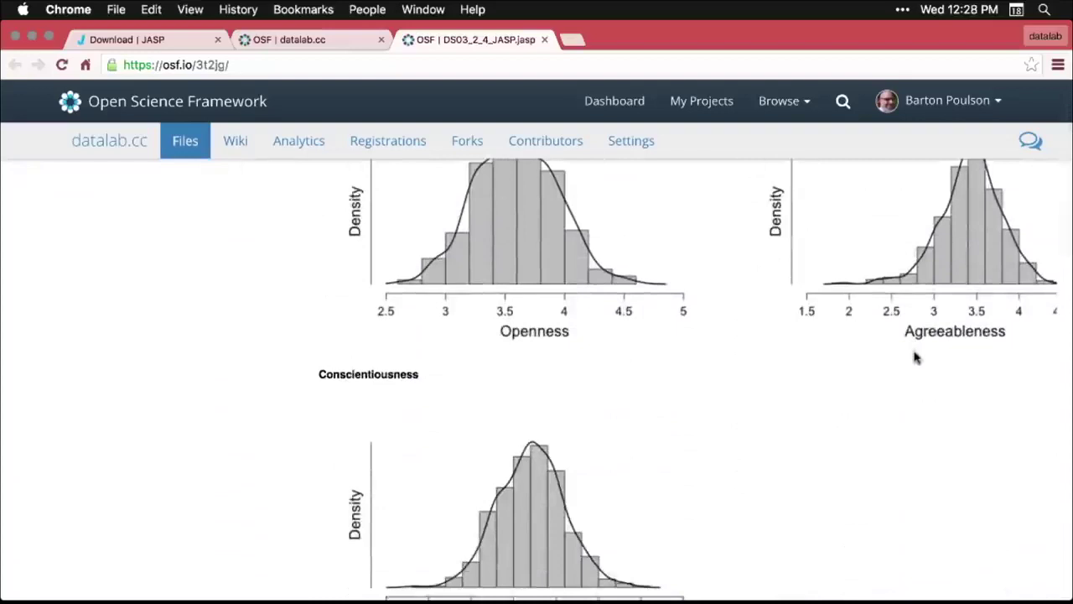
pyautogui.scroll(-15, 915, 359)
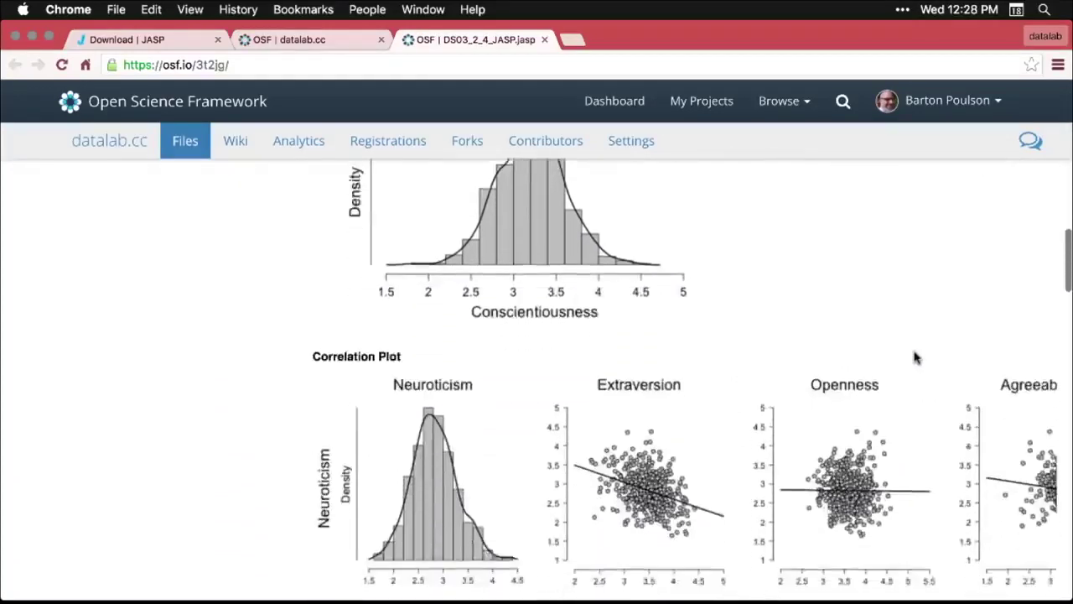
pyautogui.scroll(-7, 916, 358)
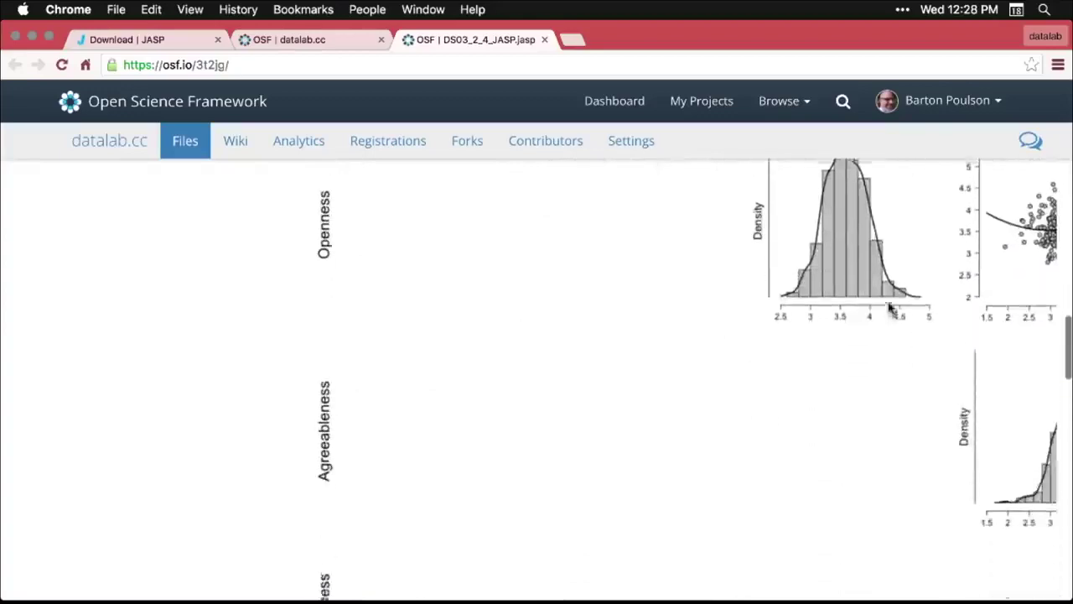
pyautogui.scroll(20, 891, 300)
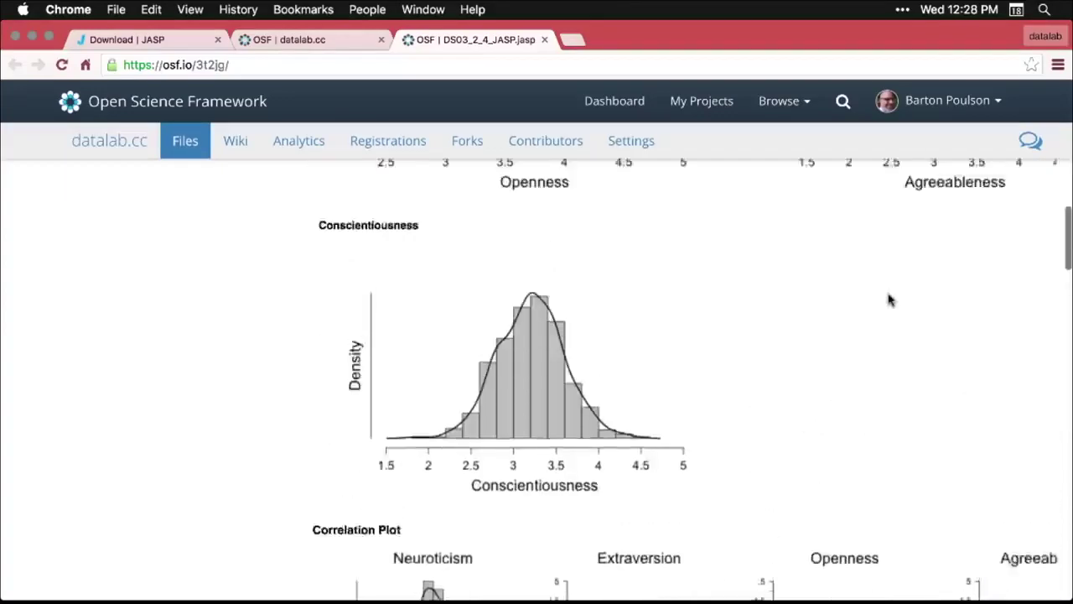
pyautogui.scroll(10, 891, 300)
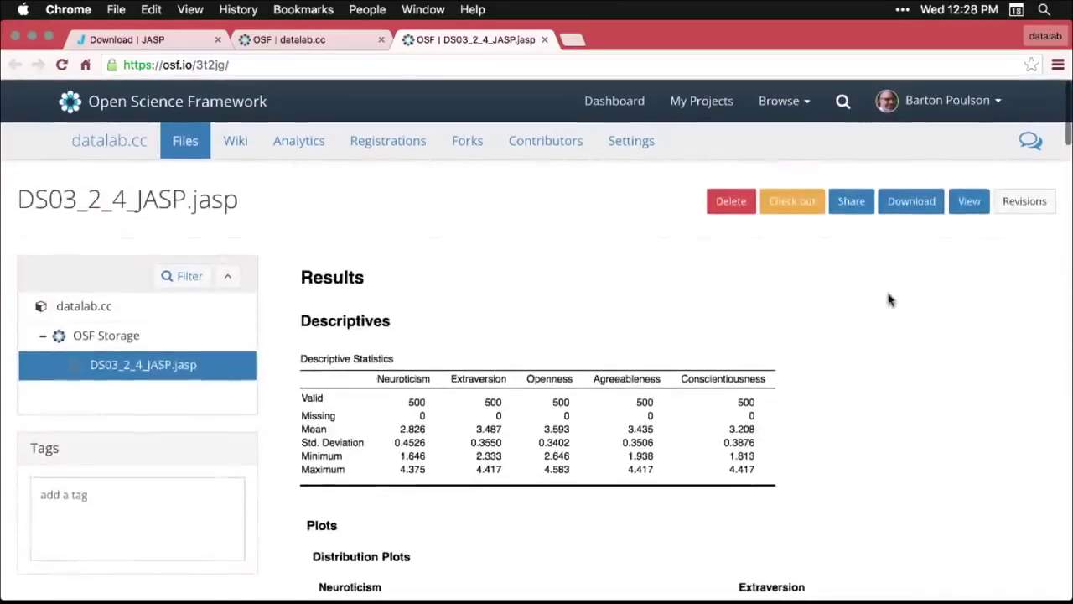